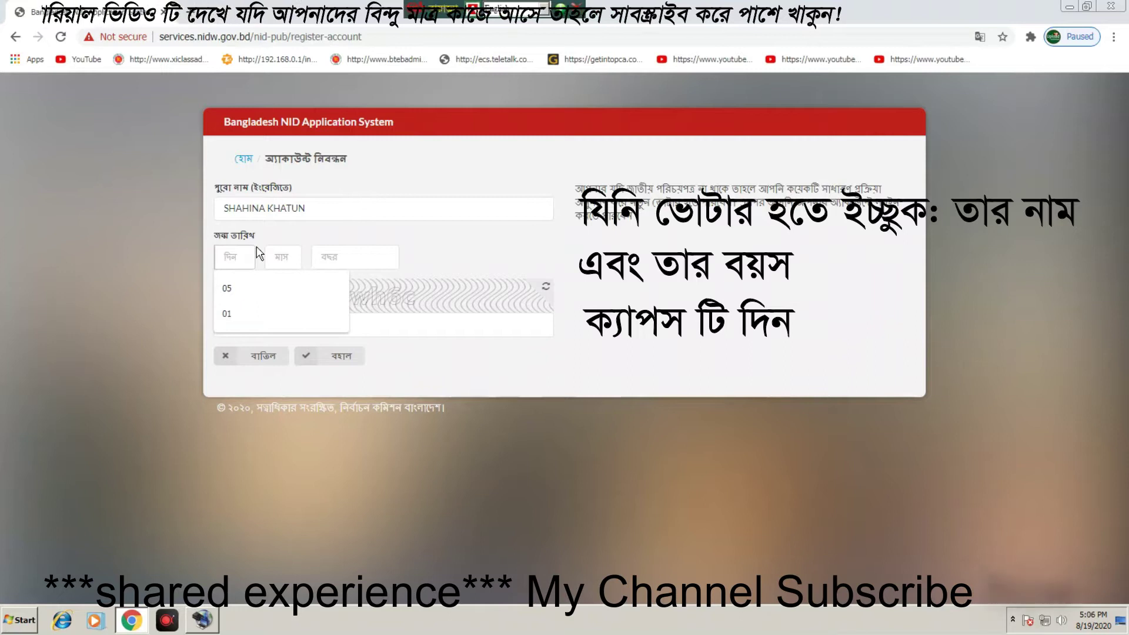
- Enter the birth date 25/01/2000 in the day, month and year fields
{"action": "type", "text": "25"}
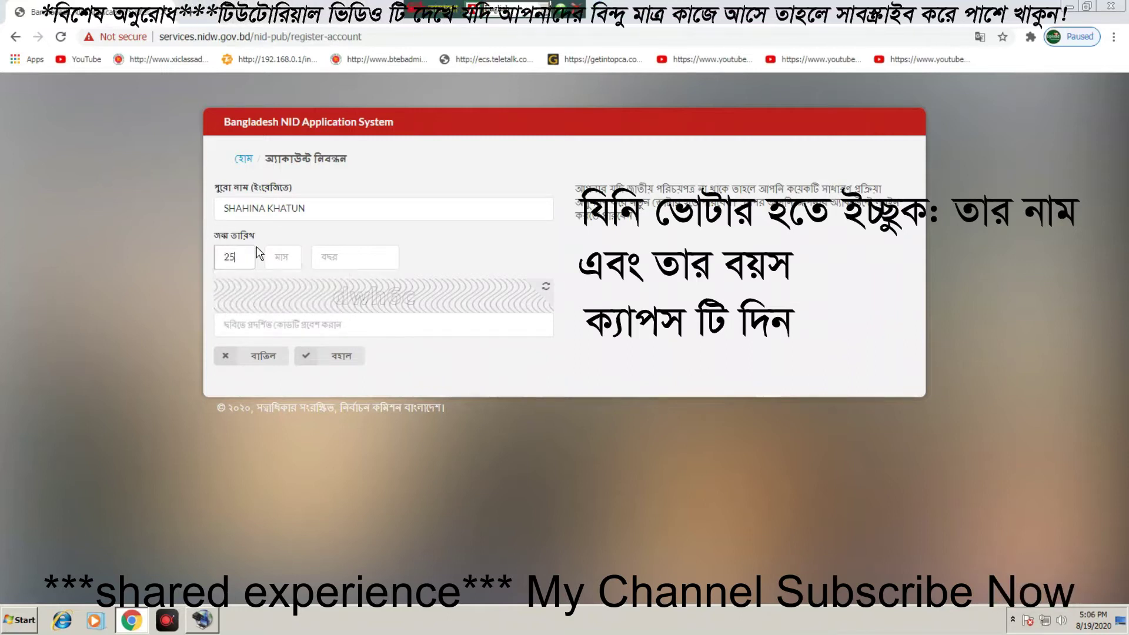
{"action": "key", "text": "Tab"}
{"action": "type", "text": "01"}
{"action": "key", "text": "Tab"}
{"action": "type", "text": "2"}
{"action": "key", "text": "Tab"}
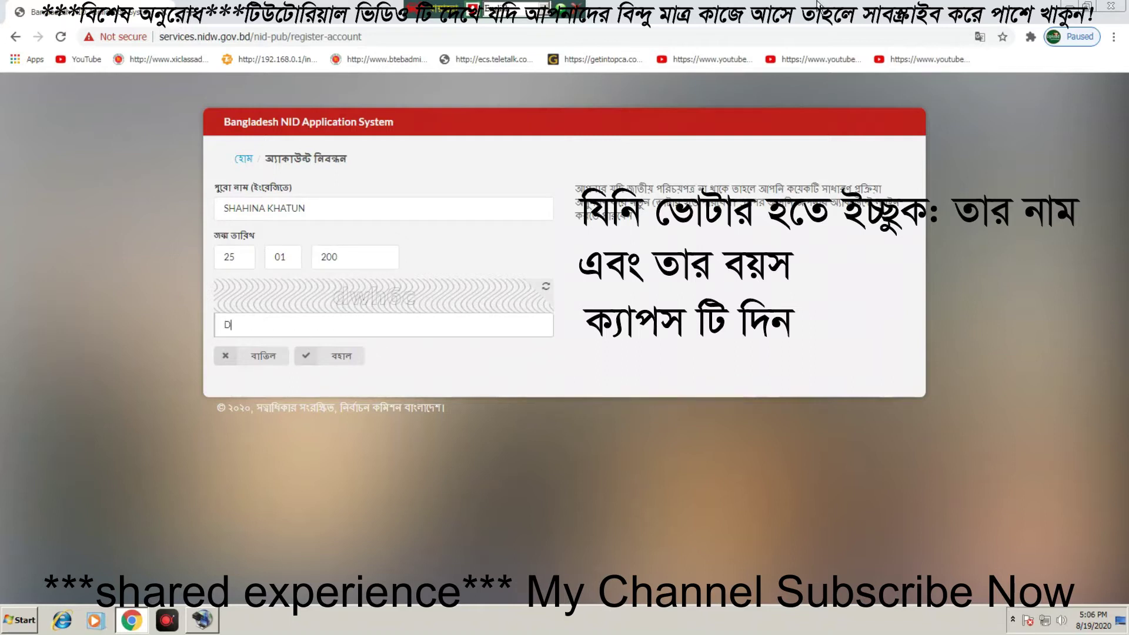
- Finish the birth year and type the captcha code into the code box
{"action": "type", "text": "d"}
{"action": "left_click", "coordinate": [352, 259]}
{"action": "left_click", "coordinate": [243, 325]}
{"action": "type", "text": "w"}
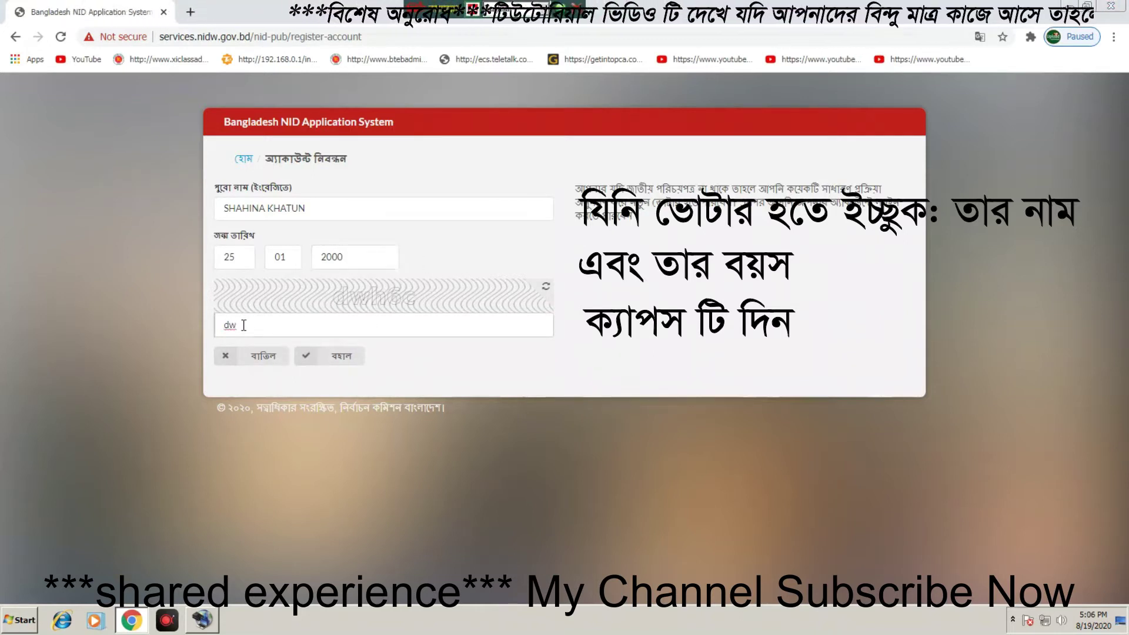
{"action": "type", "text": "h"}
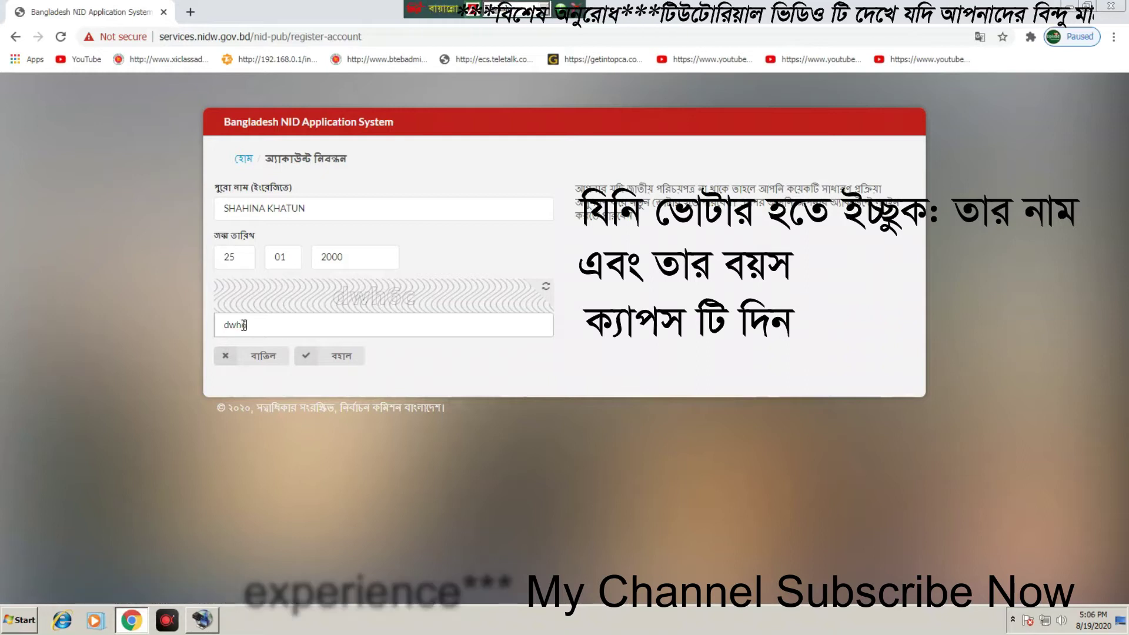
{"action": "type", "text": "6c"}
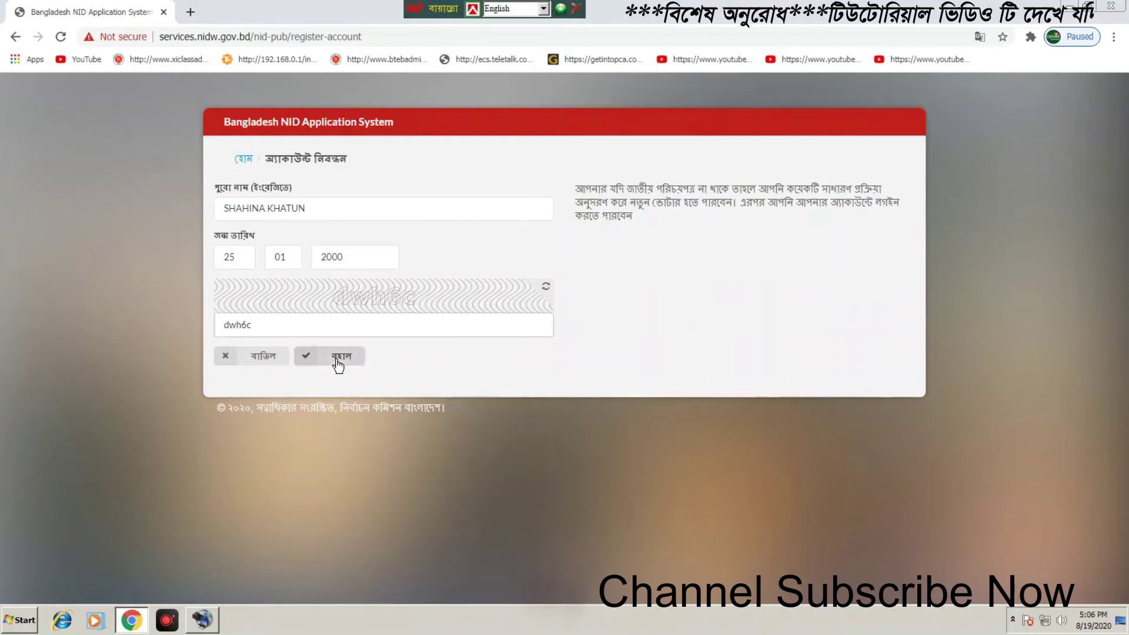
- Submit the details, send a code to the applicant's mobile number, and enter the SMS code
{"action": "left_click", "coordinate": [339, 360]}
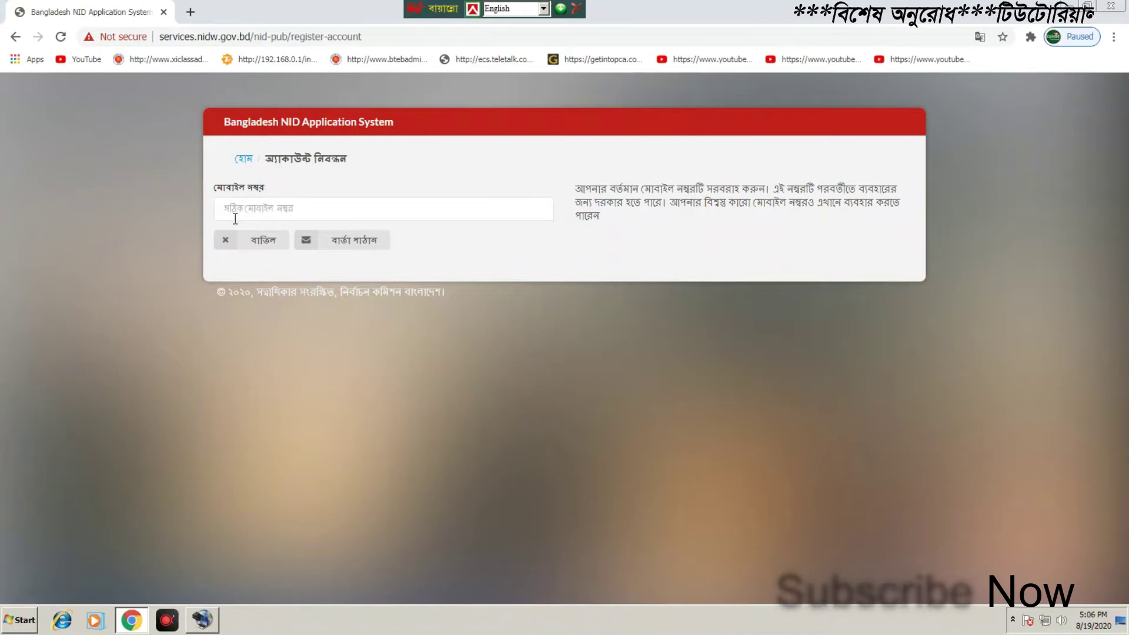
{"action": "left_click", "coordinate": [336, 206]}
{"action": "left_click", "coordinate": [347, 241]}
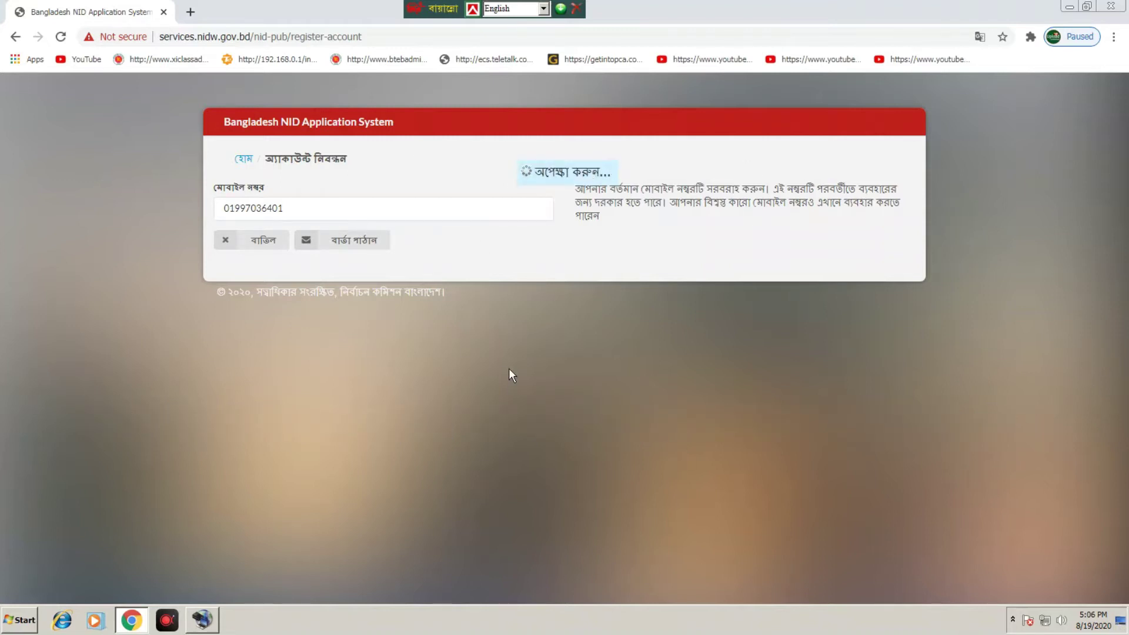
{"action": "left_click", "coordinate": [256, 213]}
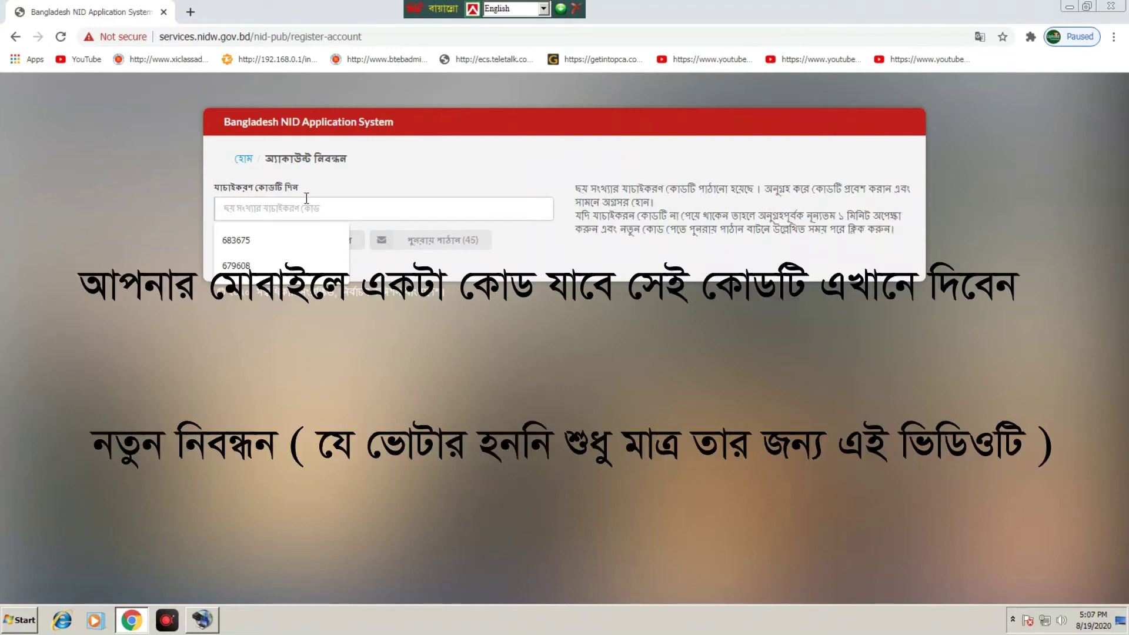
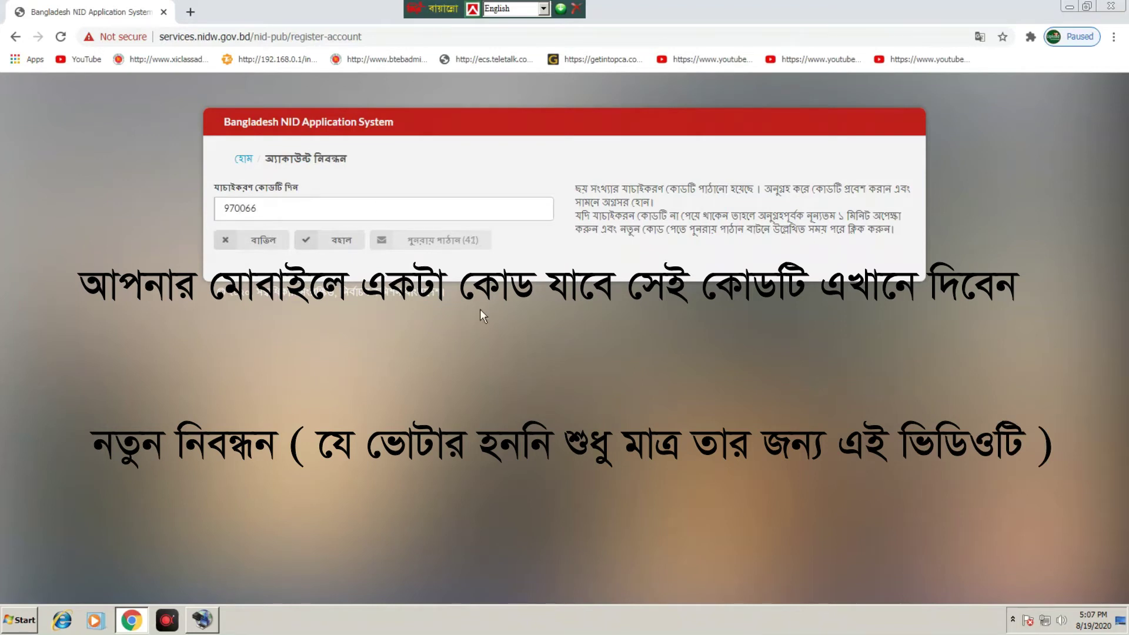
- Confirm the code and chosen username/password, then open the citizen's profile for editing
{"action": "left_click", "coordinate": [335, 241]}
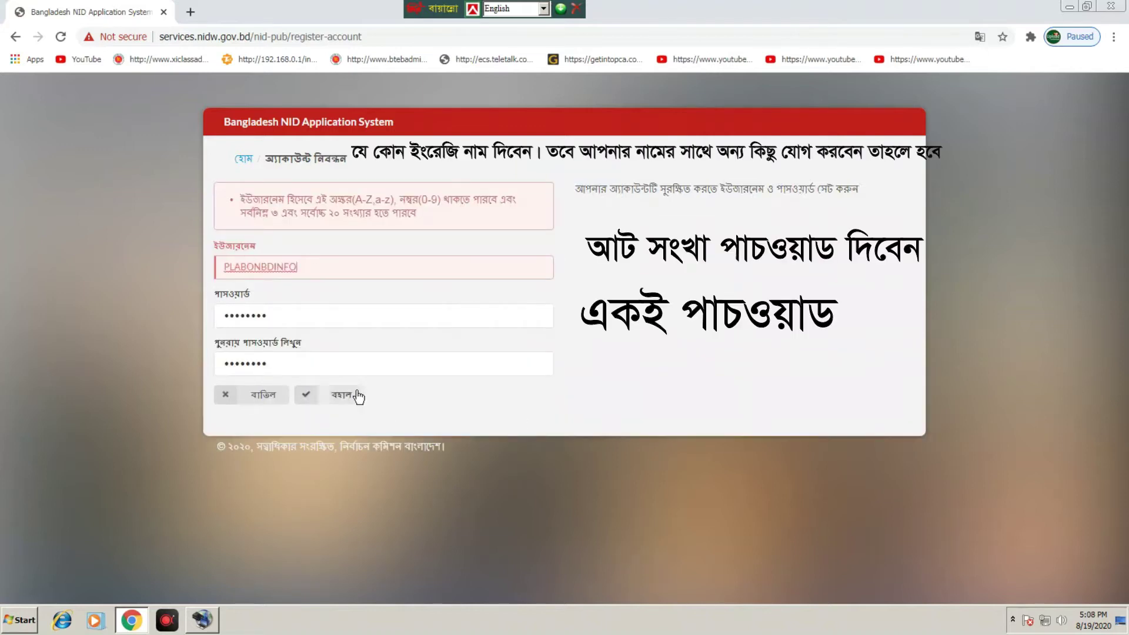
{"action": "left_click", "coordinate": [356, 396]}
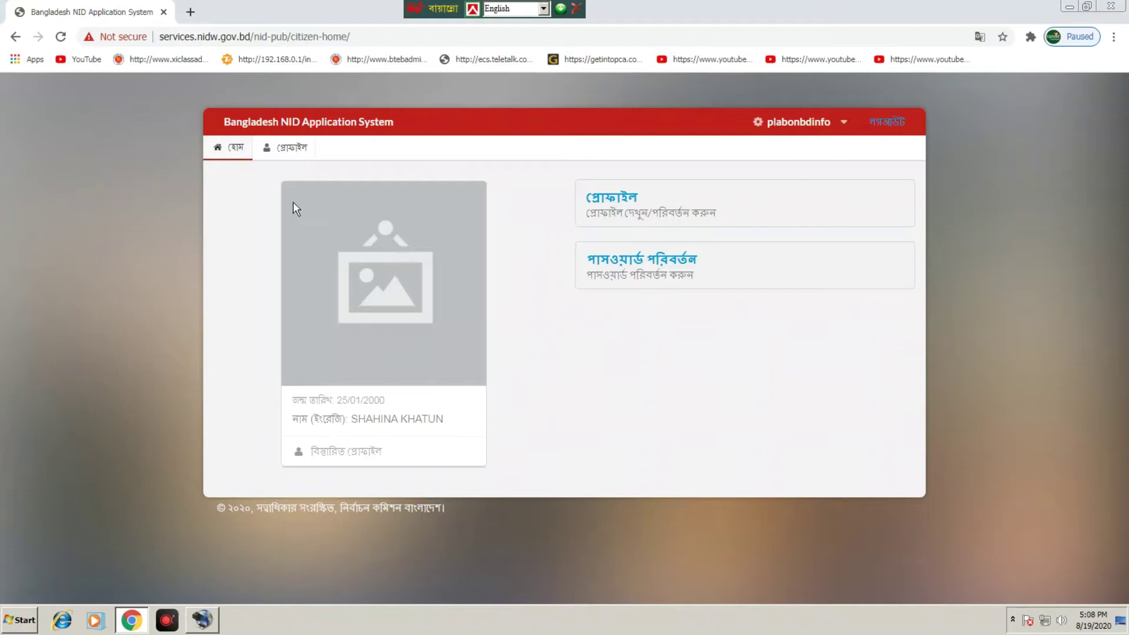
{"action": "left_click", "coordinate": [839, 132]}
{"action": "left_click", "coordinate": [287, 153]}
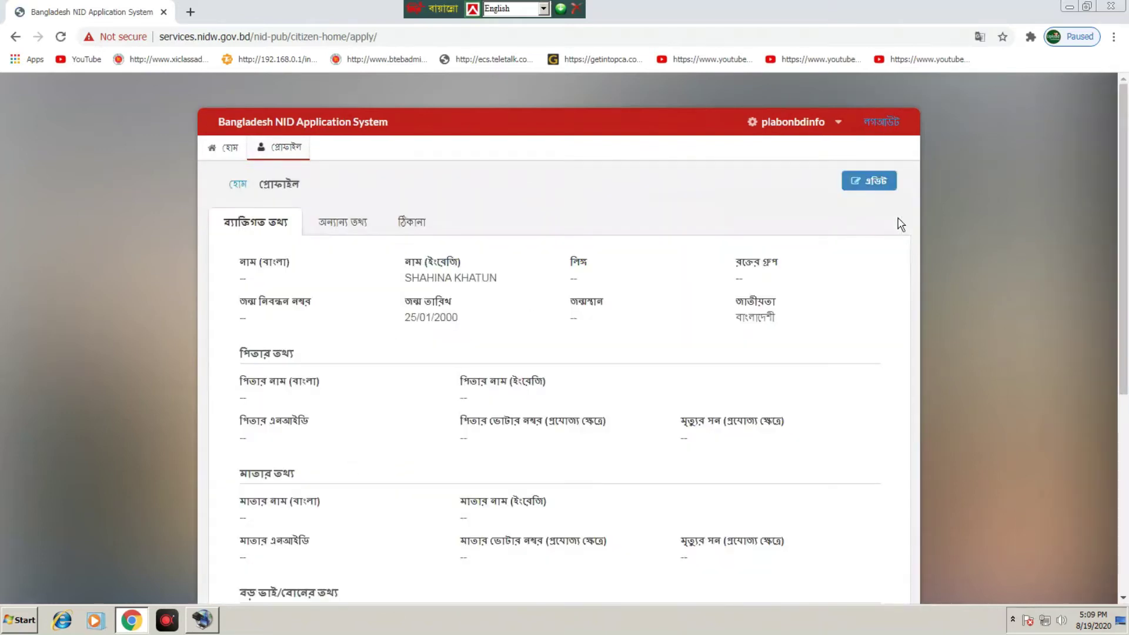
{"action": "left_click", "coordinate": [878, 181]}
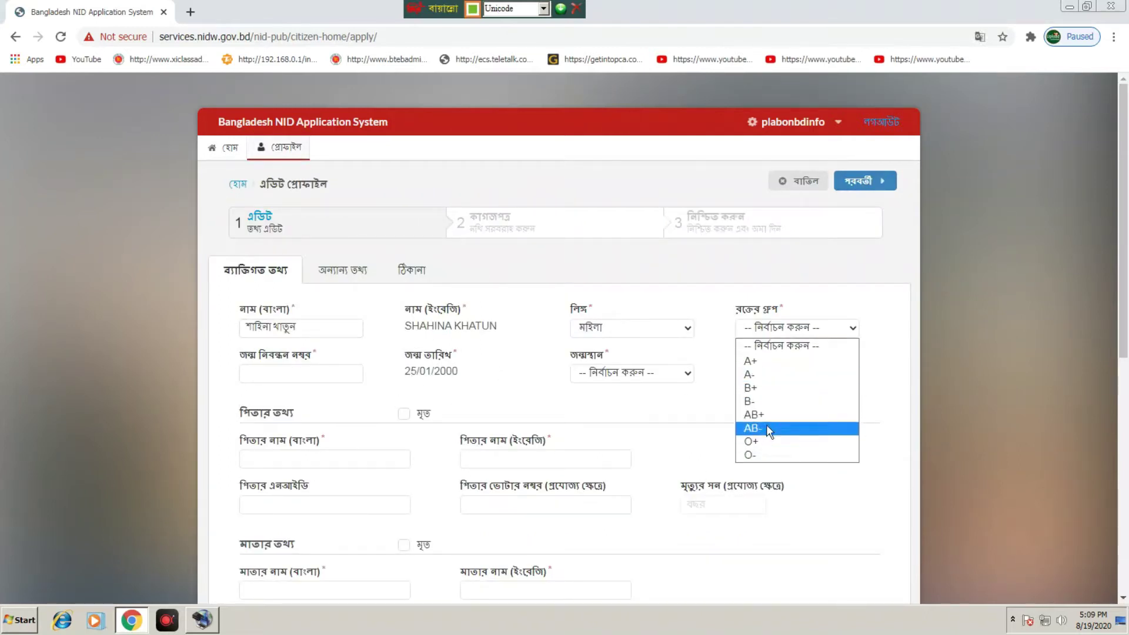
- Set blood group to B+ and choose ঝিনাইদহ as the birthplace
{"action": "left_click", "coordinate": [765, 387]}
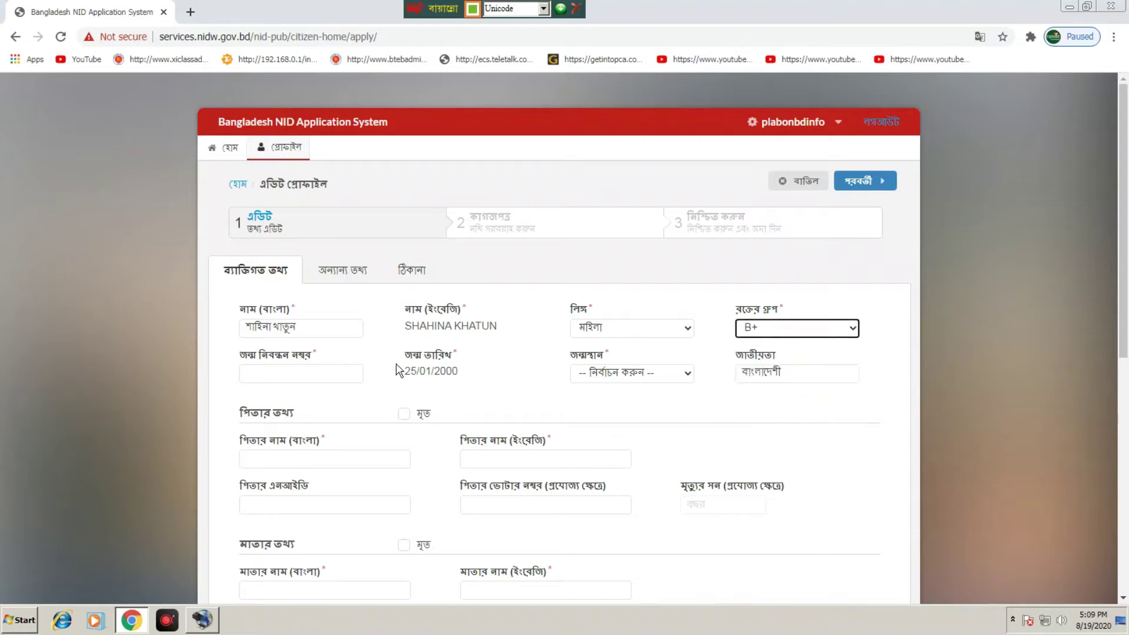
{"action": "left_click", "coordinate": [635, 377]}
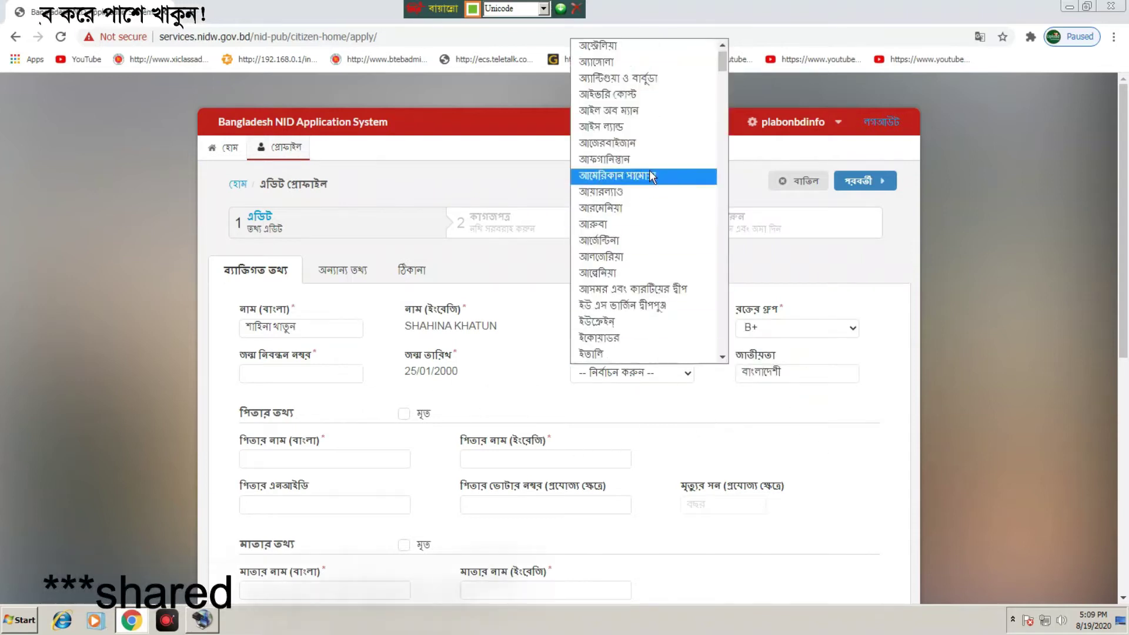
{"action": "scroll", "coordinate": [644, 111], "scroll_direction": "up", "scroll_amount": 3}
{"action": "scroll", "coordinate": [635, 171], "scroll_direction": "down", "scroll_amount": 9}
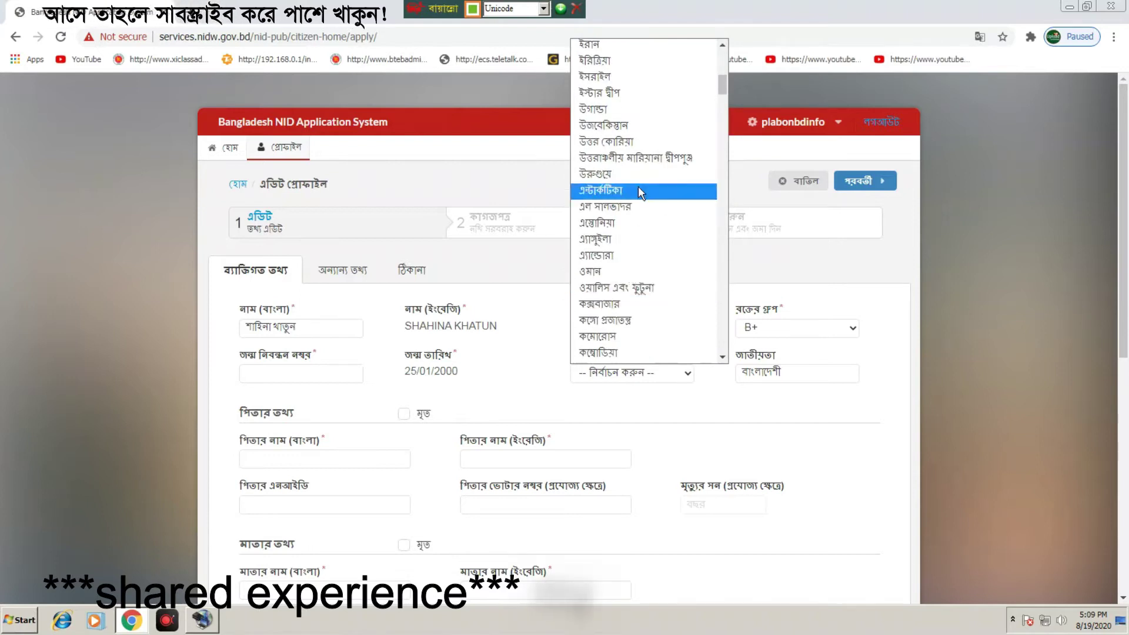
{"action": "scroll", "coordinate": [632, 265], "scroll_direction": "down", "scroll_amount": 20}
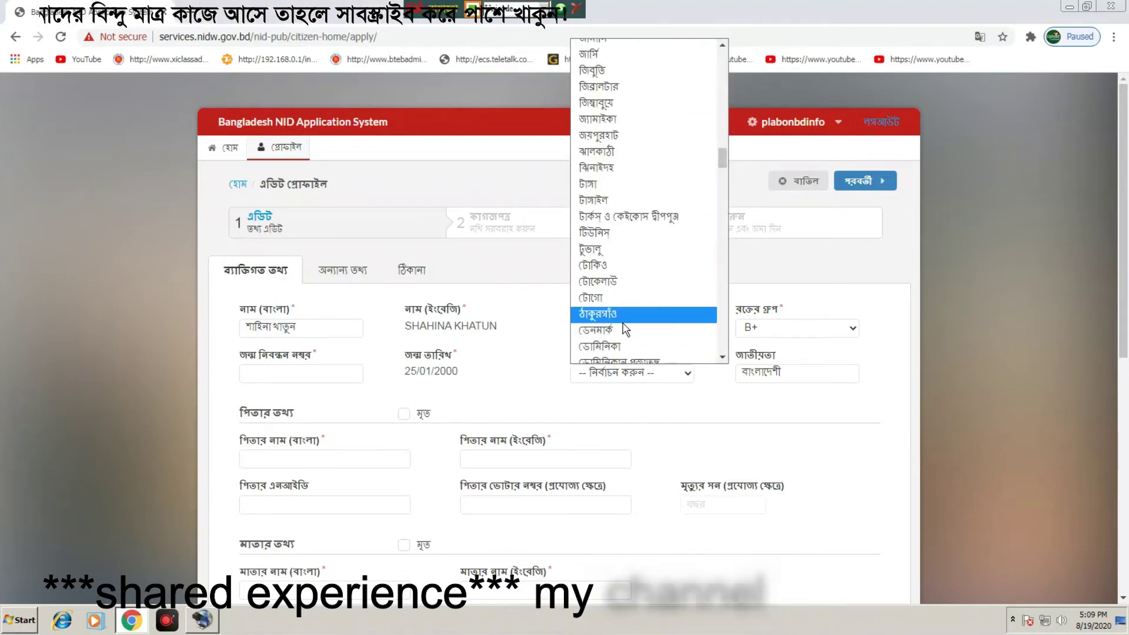
{"action": "left_click", "coordinate": [535, 385]}
{"action": "left_click", "coordinate": [617, 376]}
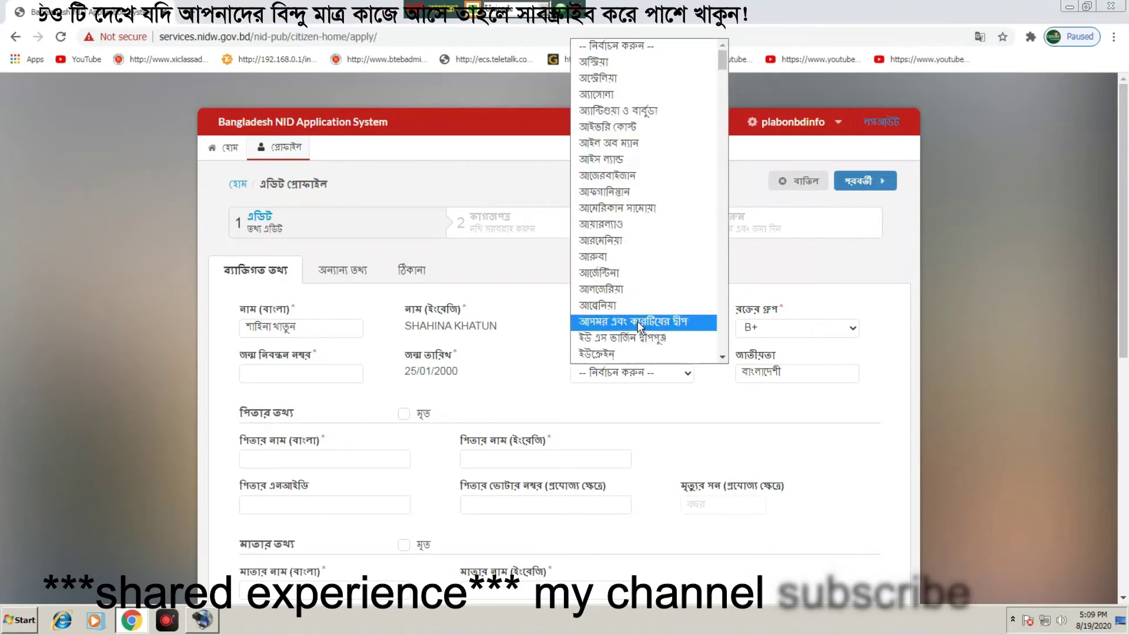
{"action": "scroll", "coordinate": [645, 289], "scroll_direction": "down", "scroll_amount": 20}
{"action": "scroll", "coordinate": [647, 235], "scroll_direction": "up", "scroll_amount": 20}
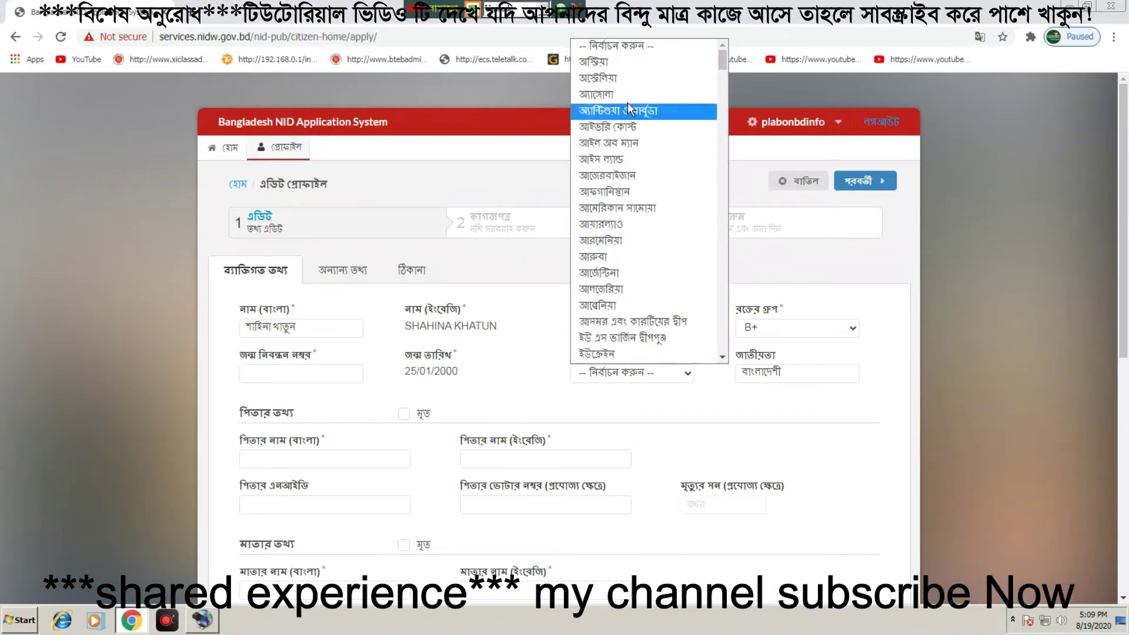
{"action": "scroll", "coordinate": [632, 333], "scroll_direction": "down", "scroll_amount": 6}
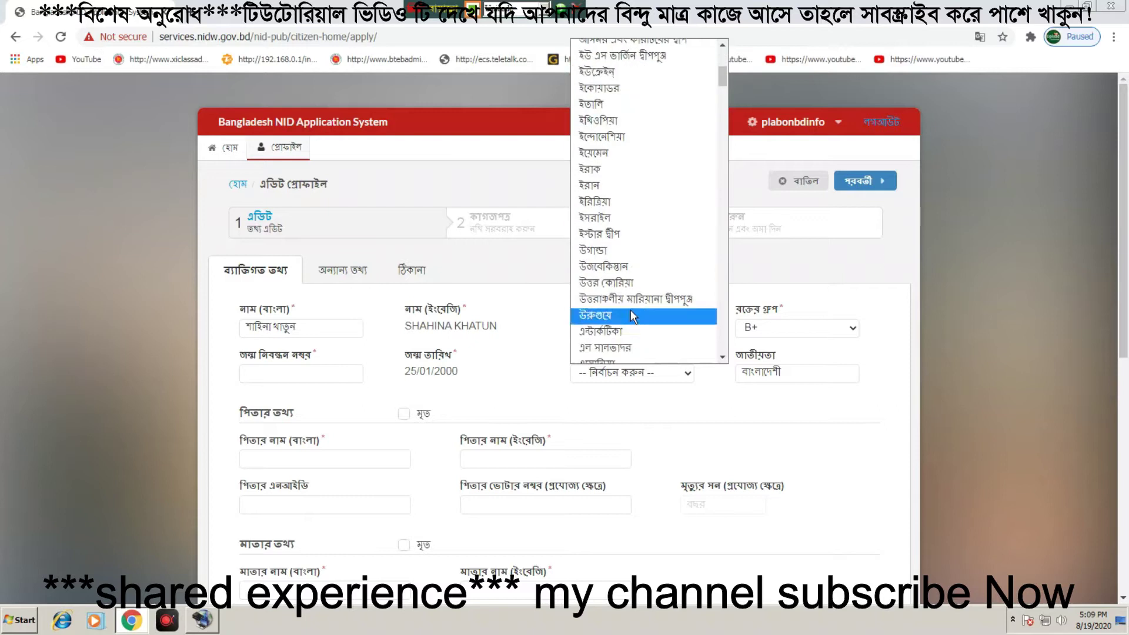
{"action": "scroll", "coordinate": [629, 194], "scroll_direction": "down", "scroll_amount": 6}
{"action": "scroll", "coordinate": [627, 271], "scroll_direction": "down", "scroll_amount": 8}
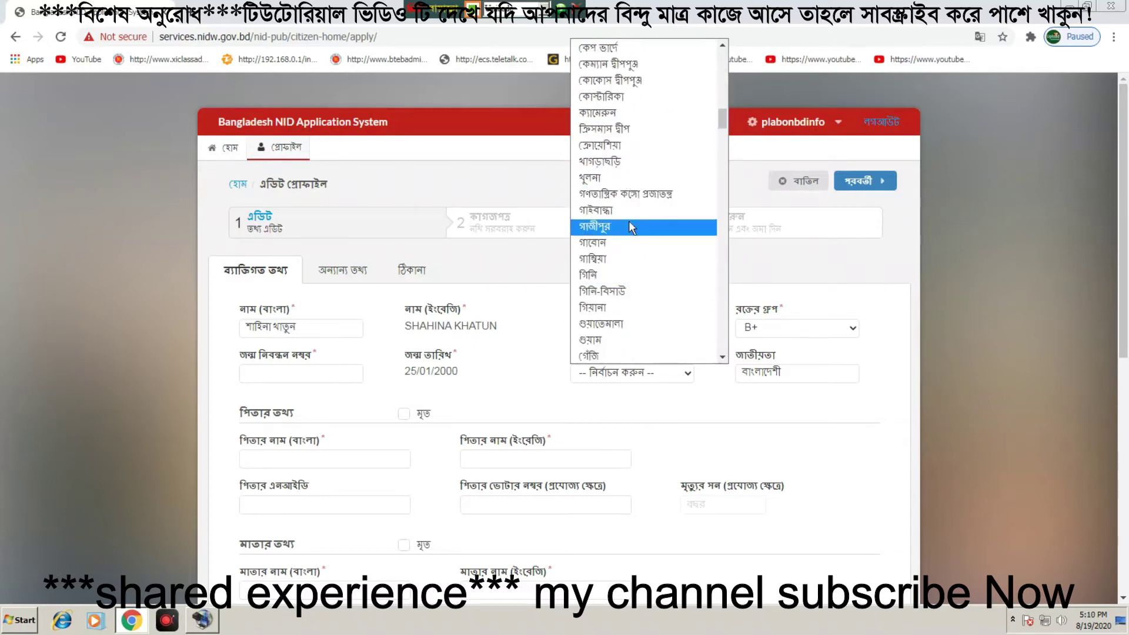
{"action": "scroll", "coordinate": [633, 226], "scroll_direction": "down", "scroll_amount": 10}
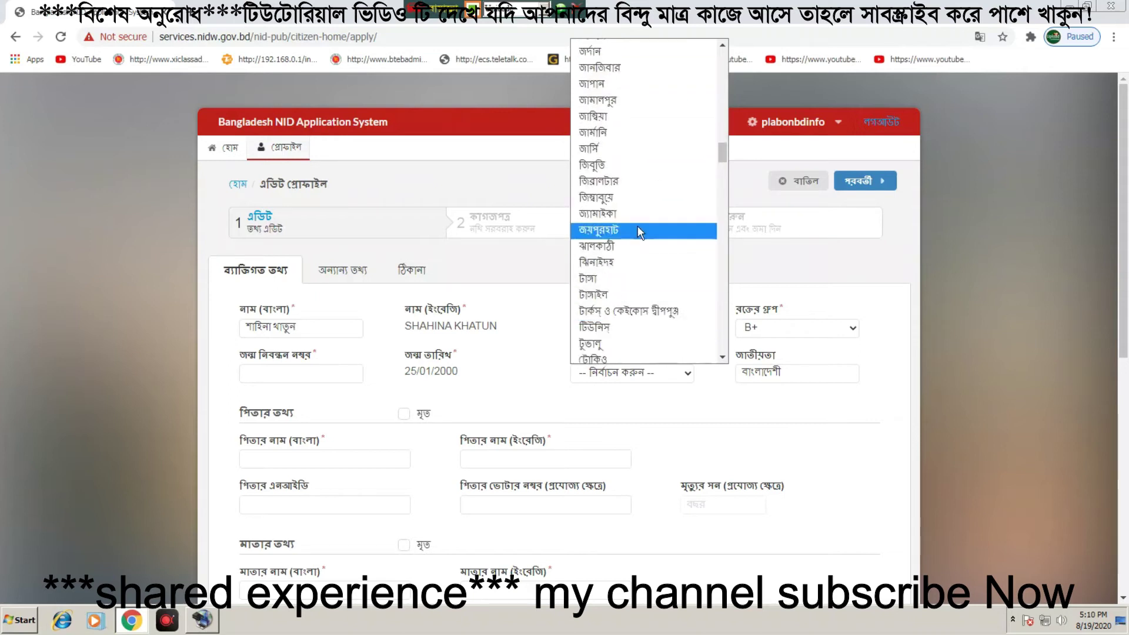
{"action": "left_click", "coordinate": [628, 263]}
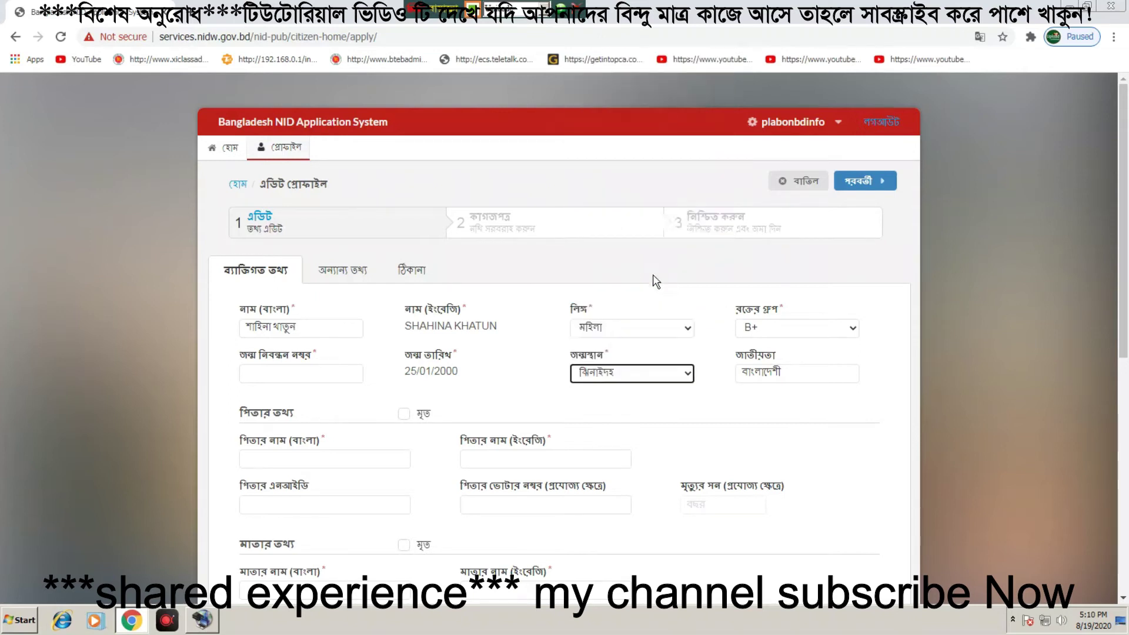
- Recheck the birthplace list, keeping ঝিনাইদহ selected
{"action": "left_click", "coordinate": [620, 378]}
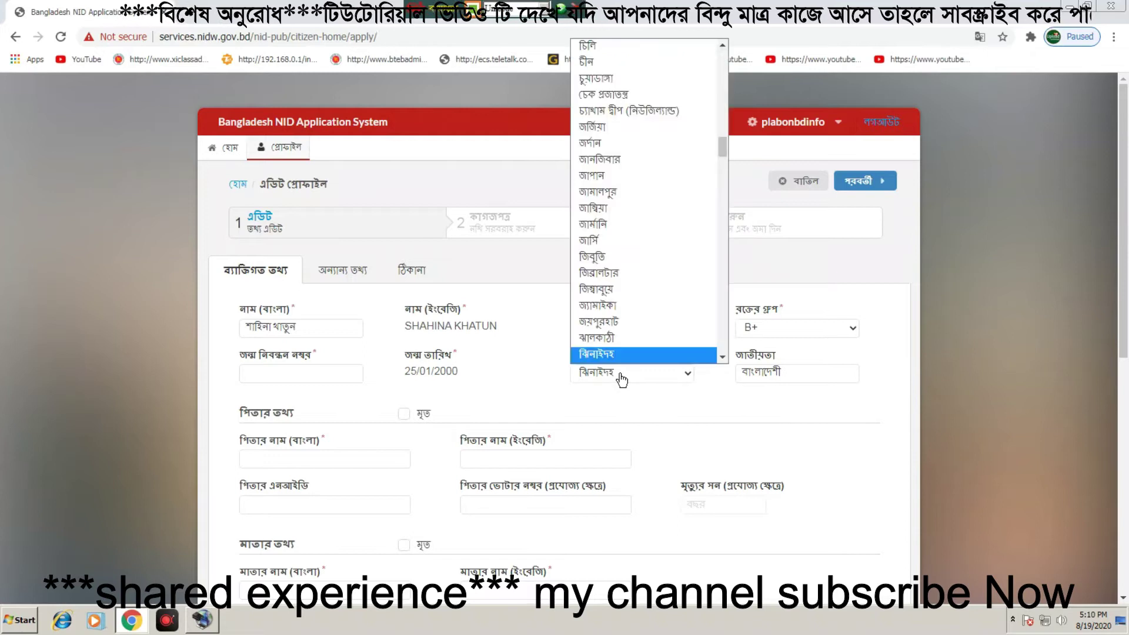
{"action": "scroll", "coordinate": [638, 303], "scroll_direction": "down", "scroll_amount": 20}
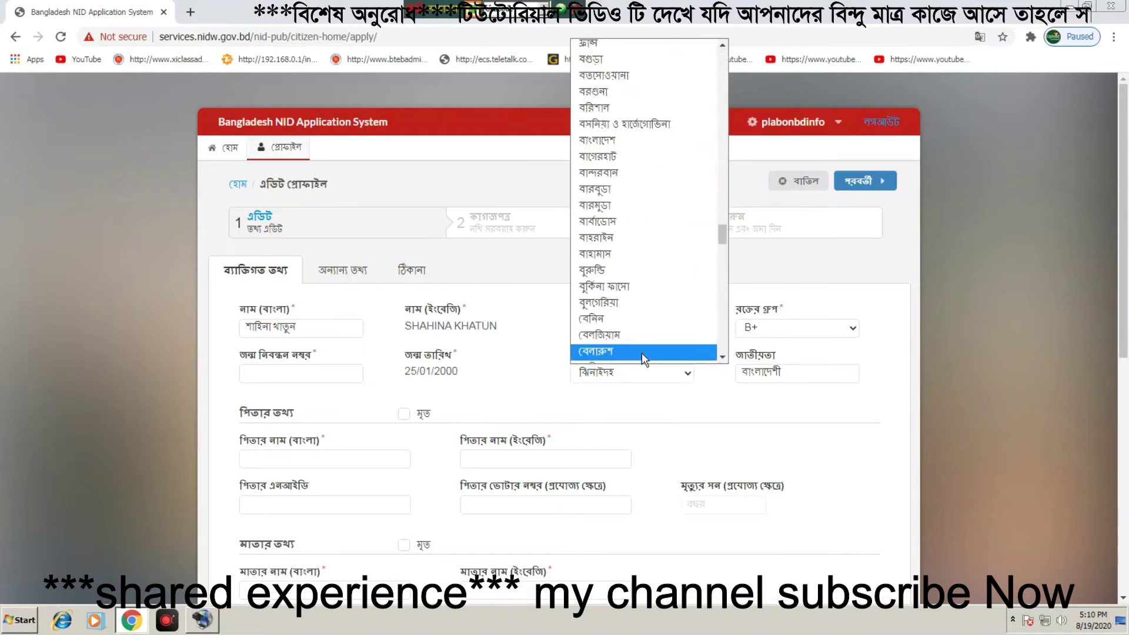
{"action": "scroll", "coordinate": [630, 398], "scroll_direction": "down", "scroll_amount": 3}
{"action": "scroll", "coordinate": [633, 378], "scroll_direction": "up", "scroll_amount": 3}
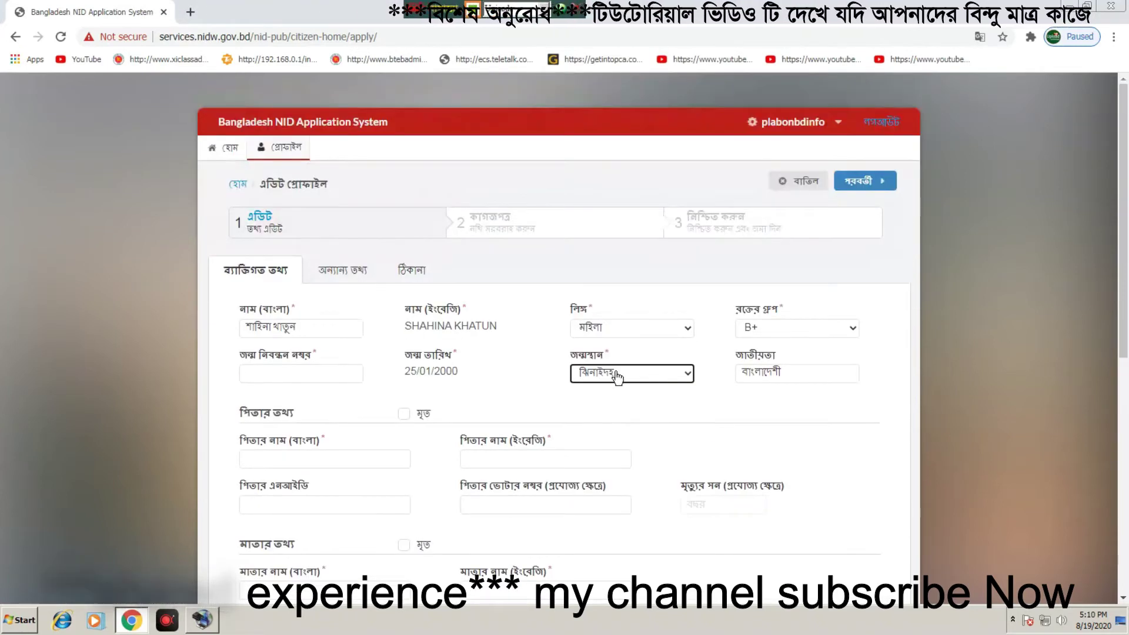
{"action": "left_click", "coordinate": [618, 378]}
{"action": "scroll", "coordinate": [625, 176], "scroll_direction": "up", "scroll_amount": 5}
{"action": "scroll", "coordinate": [638, 282], "scroll_direction": "up", "scroll_amount": 5}
{"action": "scroll", "coordinate": [624, 253], "scroll_direction": "down", "scroll_amount": 10}
{"action": "scroll", "coordinate": [626, 182], "scroll_direction": "down", "scroll_amount": 5}
{"action": "scroll", "coordinate": [629, 294], "scroll_direction": "down", "scroll_amount": 10}
{"action": "scroll", "coordinate": [627, 253], "scroll_direction": "down", "scroll_amount": 5}
{"action": "scroll", "coordinate": [631, 265], "scroll_direction": "up", "scroll_amount": 10}
{"action": "left_click", "coordinate": [630, 262]}
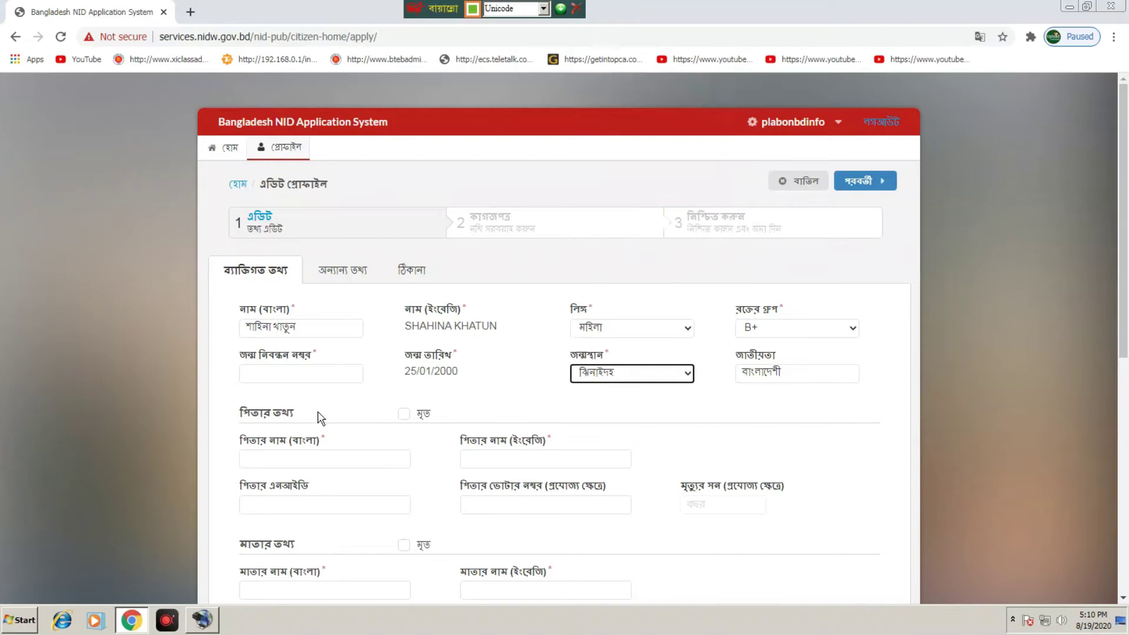
{"action": "left_click", "coordinate": [286, 372]}
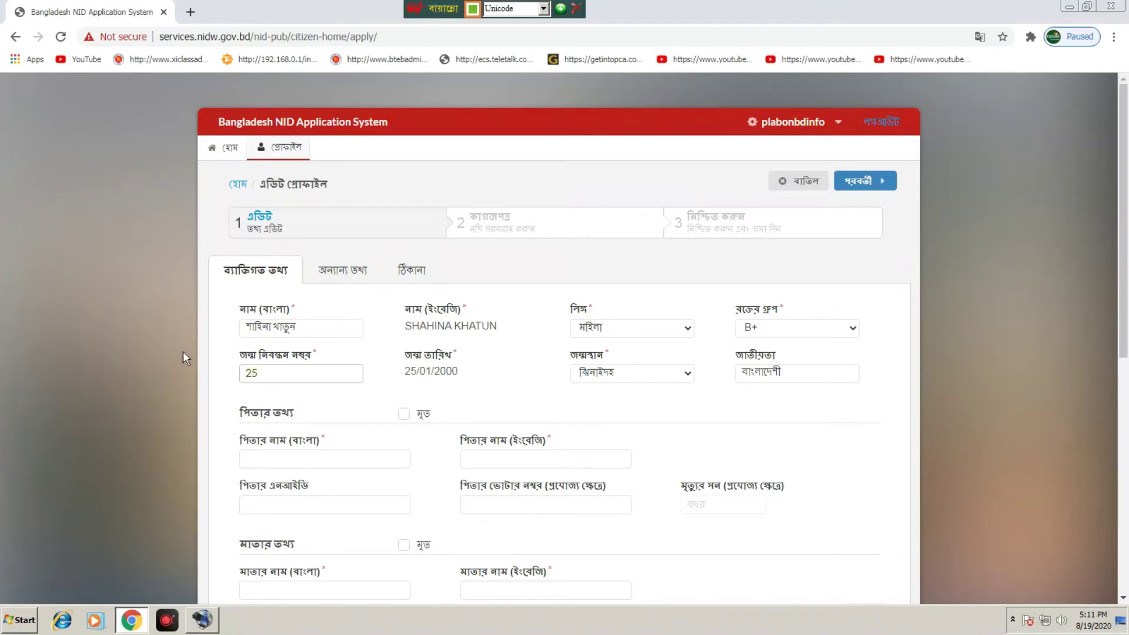
- Correct the final digits of the birth registration number and mark the father as deceased
{"action": "key", "text": "BackSpace"}
{"action": "key", "text": "BackSpace"}
{"action": "scroll", "coordinate": [300, 381], "scroll_direction": "down", "scroll_amount": 2}
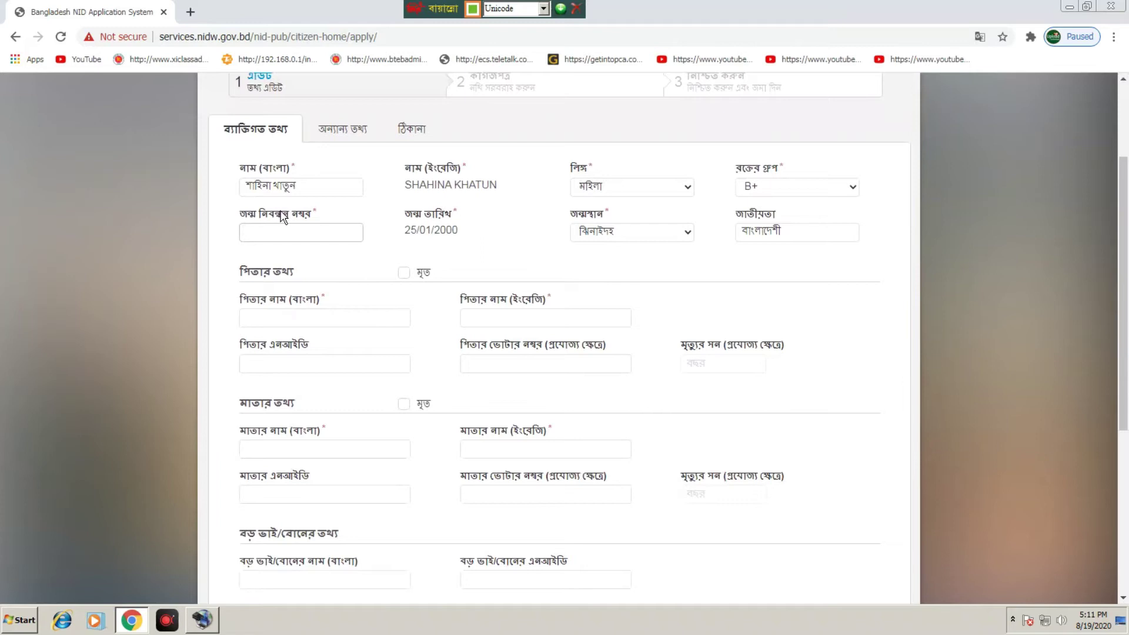
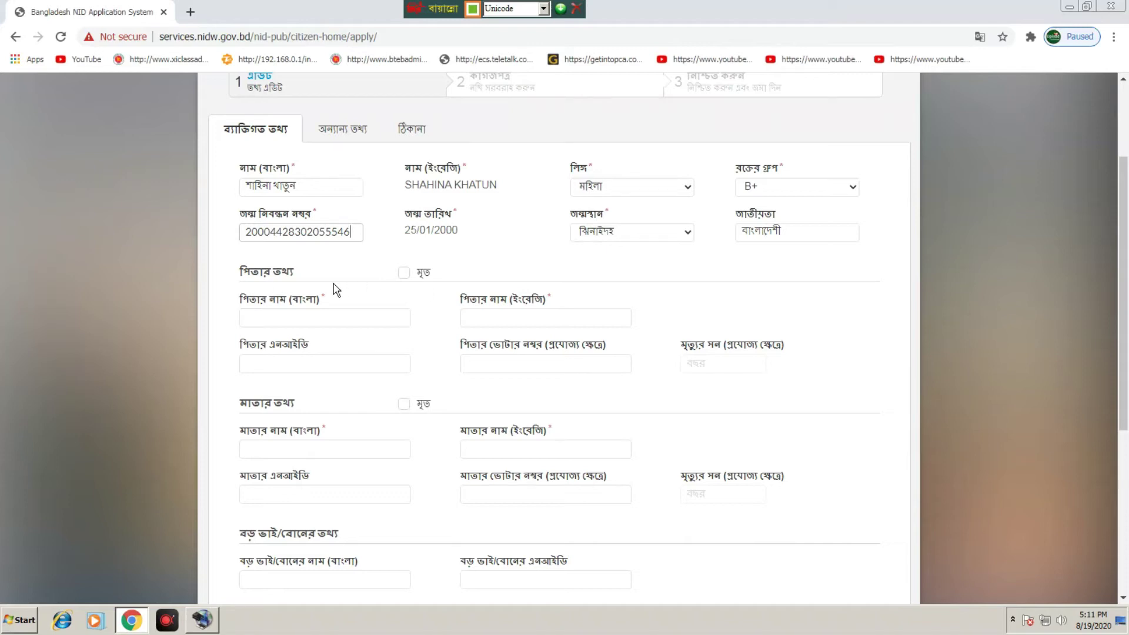
{"action": "left_click", "coordinate": [404, 274]}
- Type the father's name in Bangla, then in English after switching Bijoy to English
{"action": "left_click", "coordinate": [296, 322]}
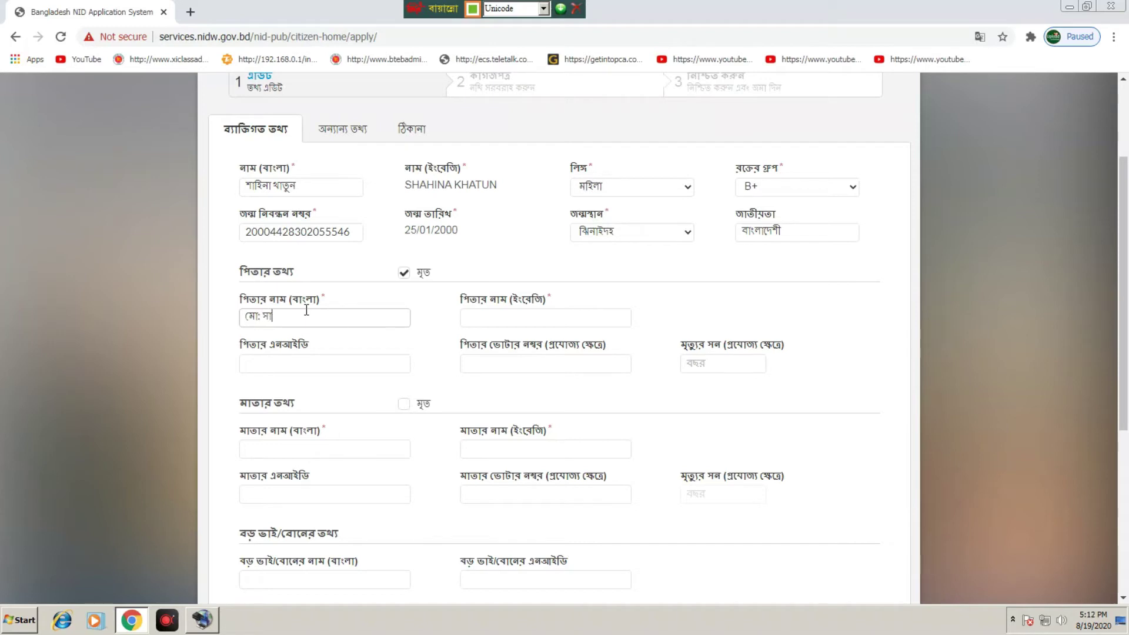
{"action": "type", "text": "আলী"}
{"action": "left_click", "coordinate": [521, 323]}
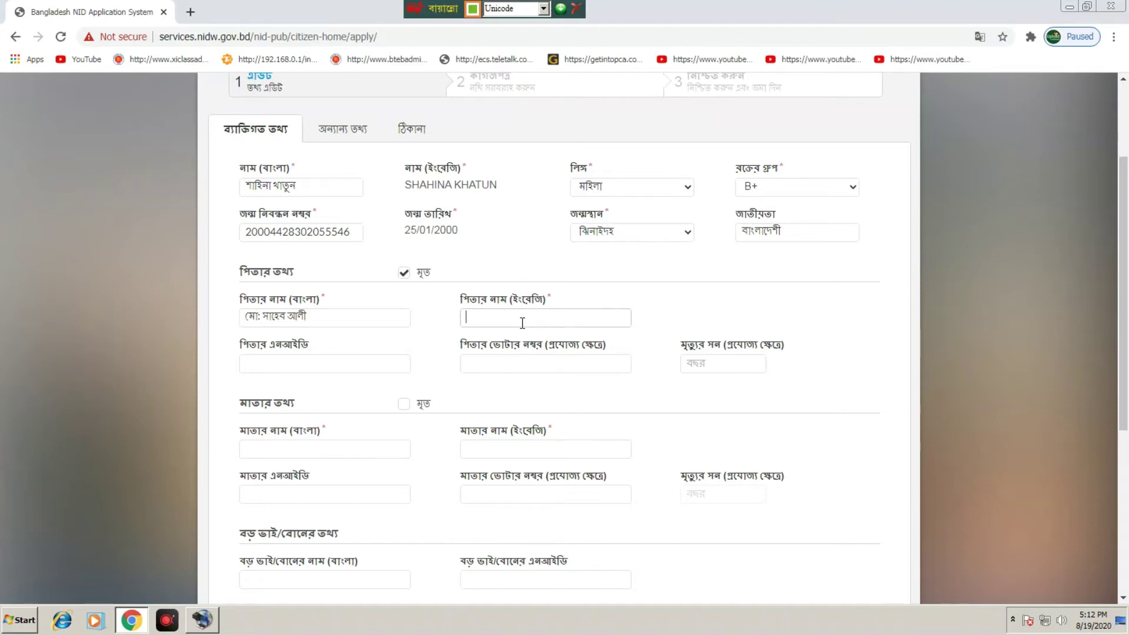
{"action": "key", "text": "ctrl+alt+b"}
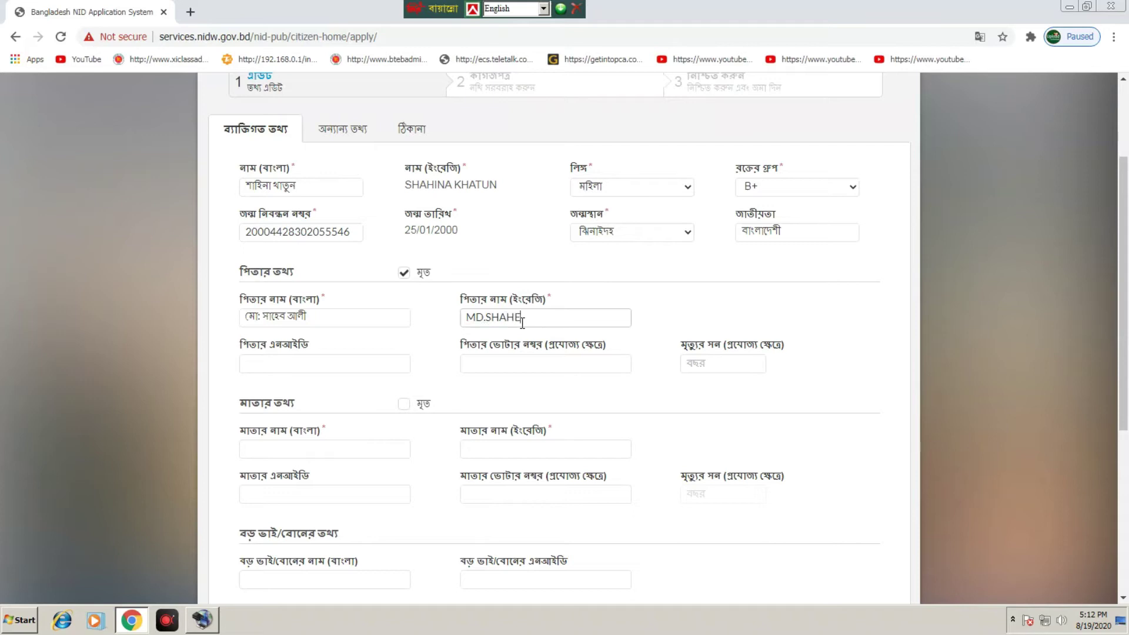
- Fill in the father's NID number
{"action": "left_click", "coordinate": [326, 363]}
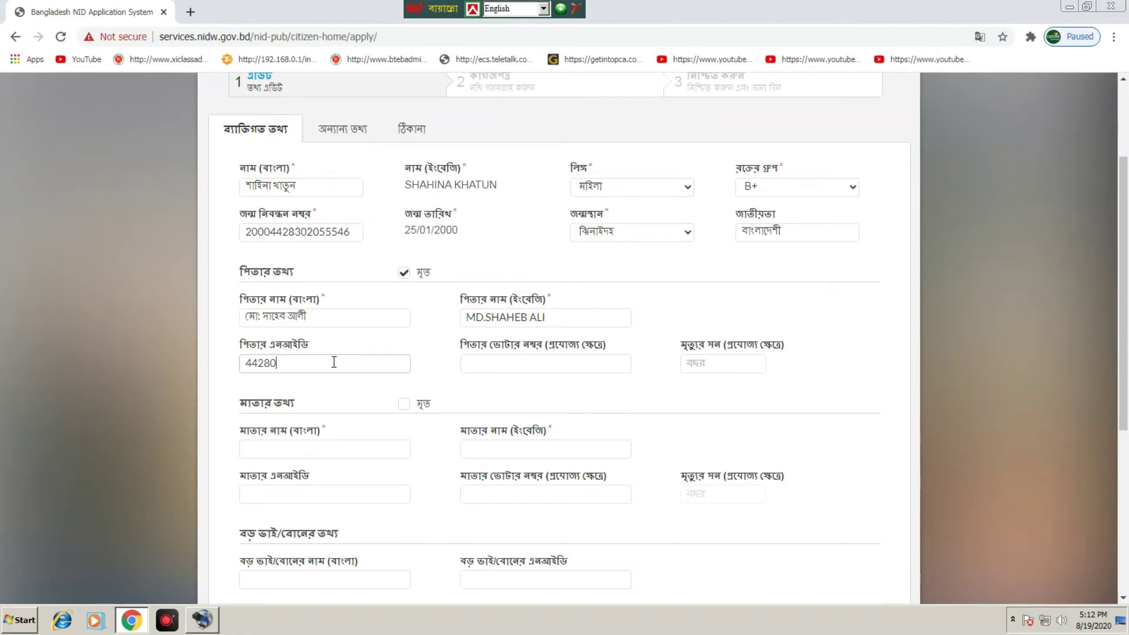
{"action": "left_click", "coordinate": [560, 369]}
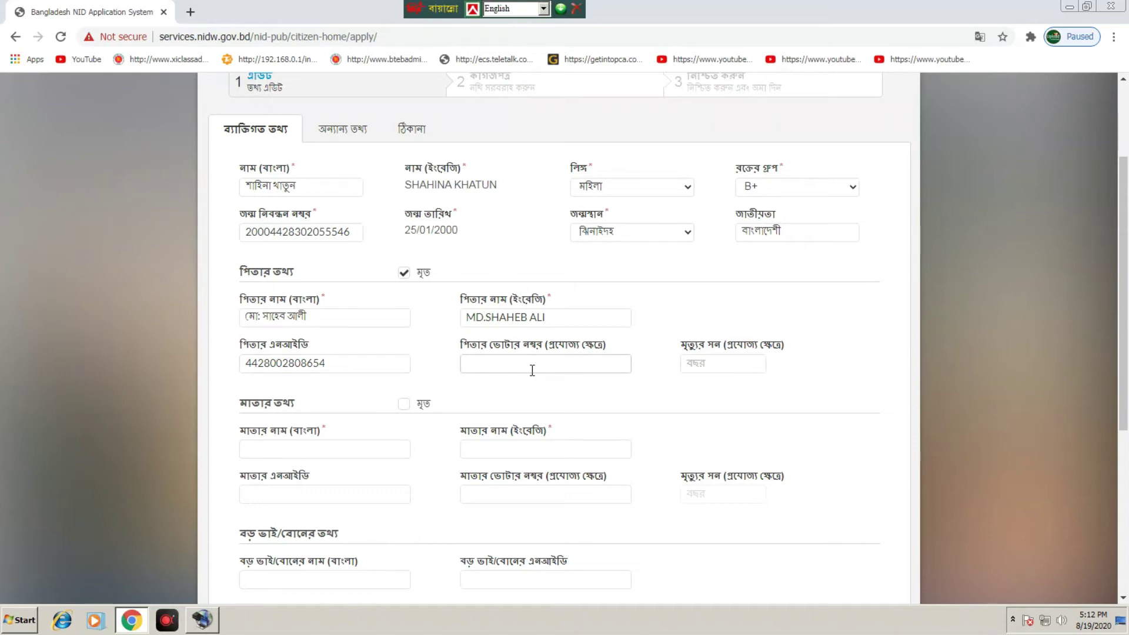
{"action": "scroll", "coordinate": [348, 444], "scroll_direction": "down", "scroll_amount": 2}
{"action": "left_click", "coordinate": [318, 301]}
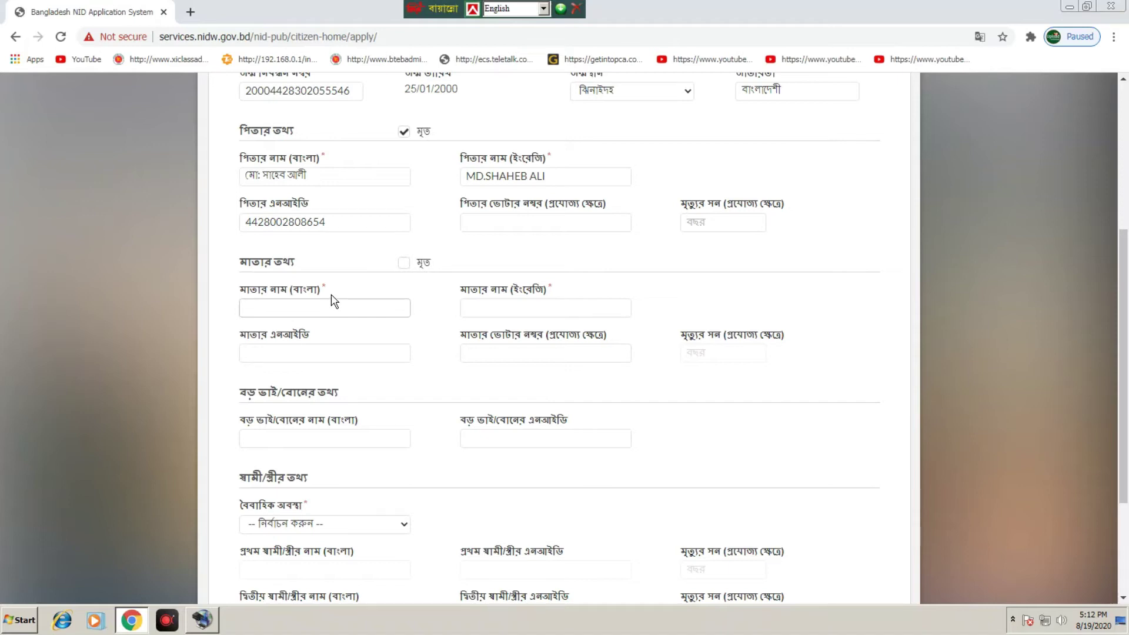
- Enter the mother's name in Bangla (Unicode) and in English
{"action": "type", "text": "cmfYf"}
{"action": "type", "text": ":"}
{"action": "key", "text": "BackSpace"}
{"action": "key", "text": "BackSpace"}
{"action": "key", "text": "BackSpace"}
{"action": "key", "text": "BackSpace"}
{"action": "key", "text": "BackSpace"}
{"action": "key", "text": "BackSpace"}
{"action": "key", "text": "BackSpace"}
{"action": "key", "text": "ctrl+alt+v"}
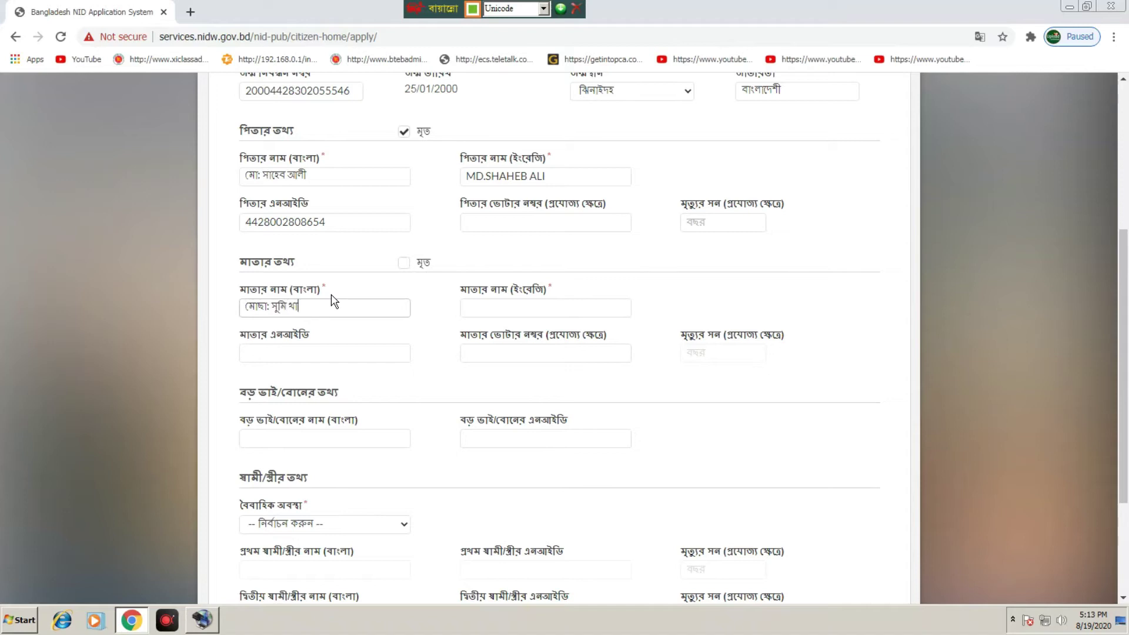
{"action": "key", "text": "Tab"}
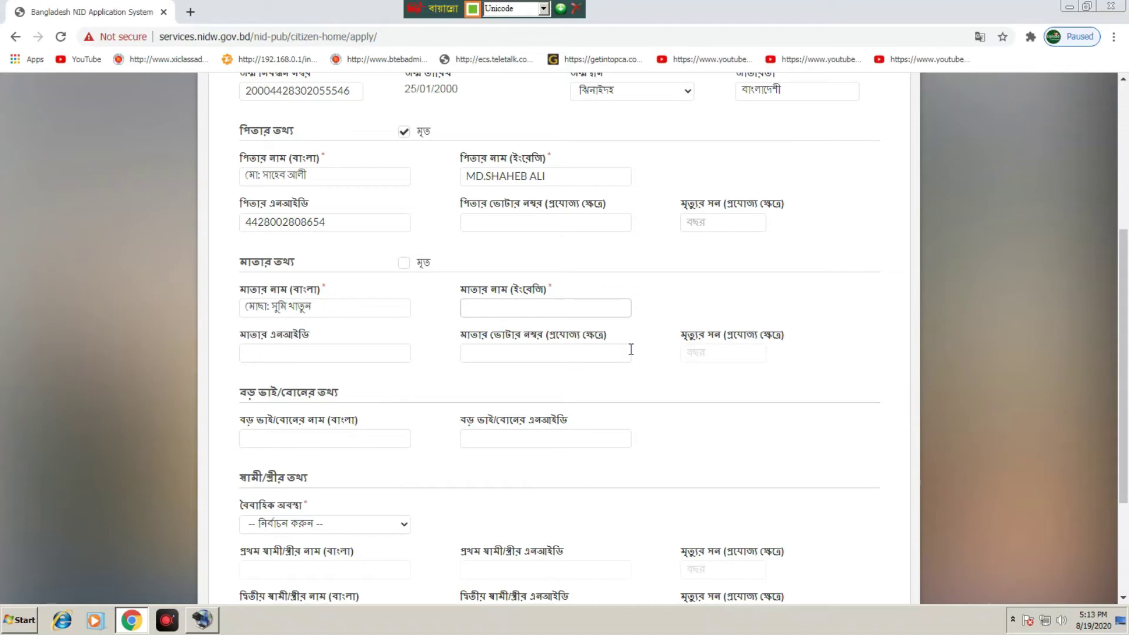
{"action": "key", "text": "ctrl+alt+b"}
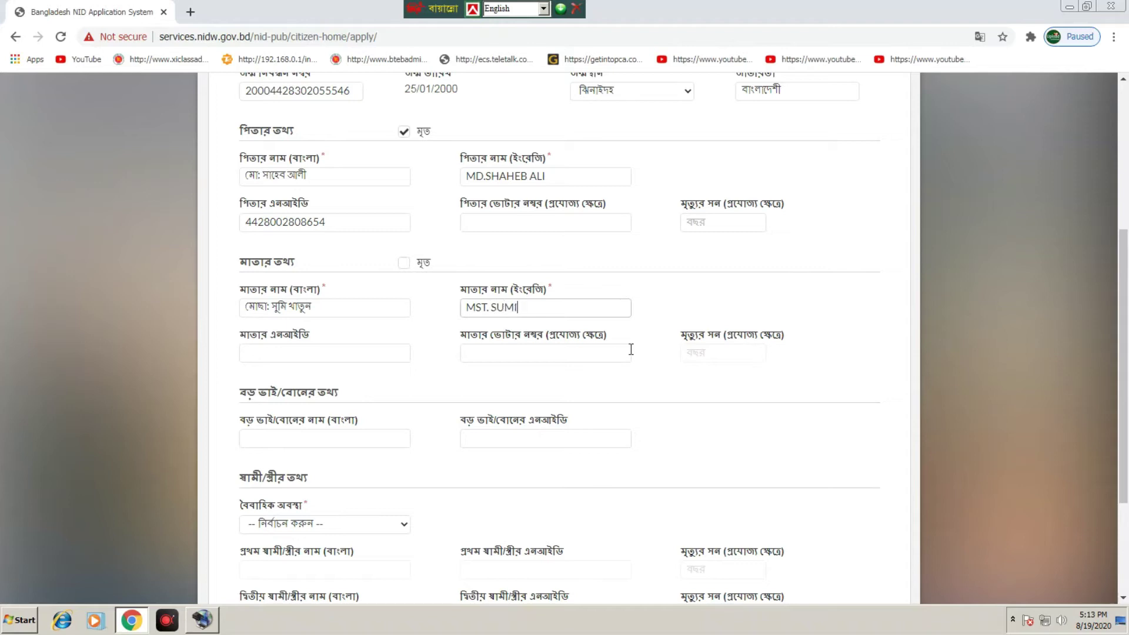
- Enter the mother's NID number
{"action": "scroll", "coordinate": [496, 347], "scroll_direction": "down", "scroll_amount": 1}
{"action": "left_click", "coordinate": [283, 283]}
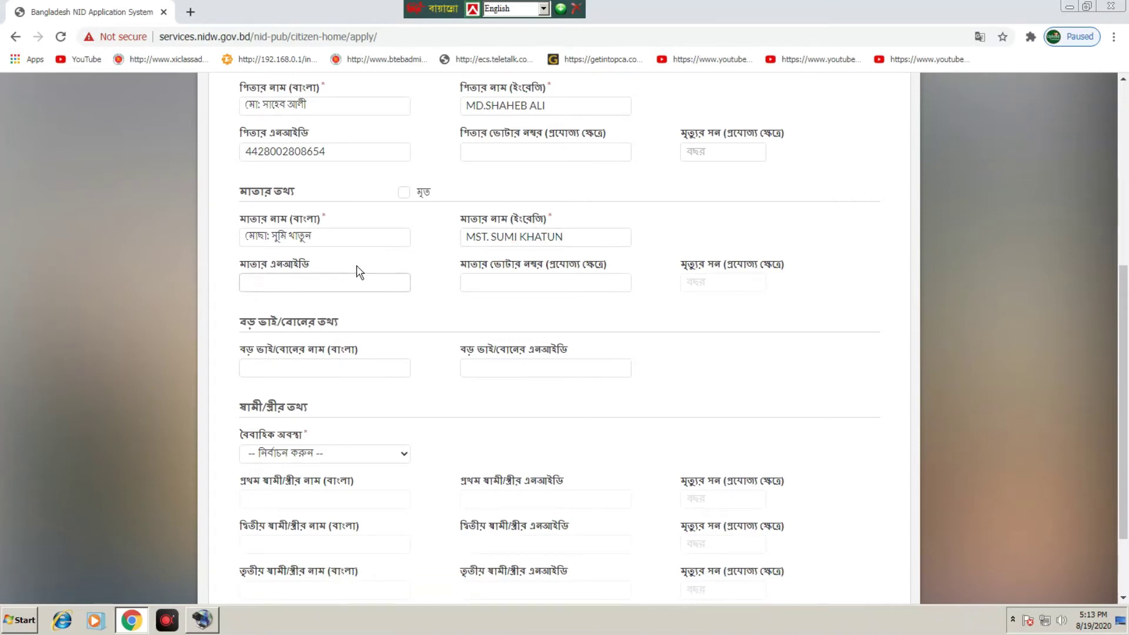
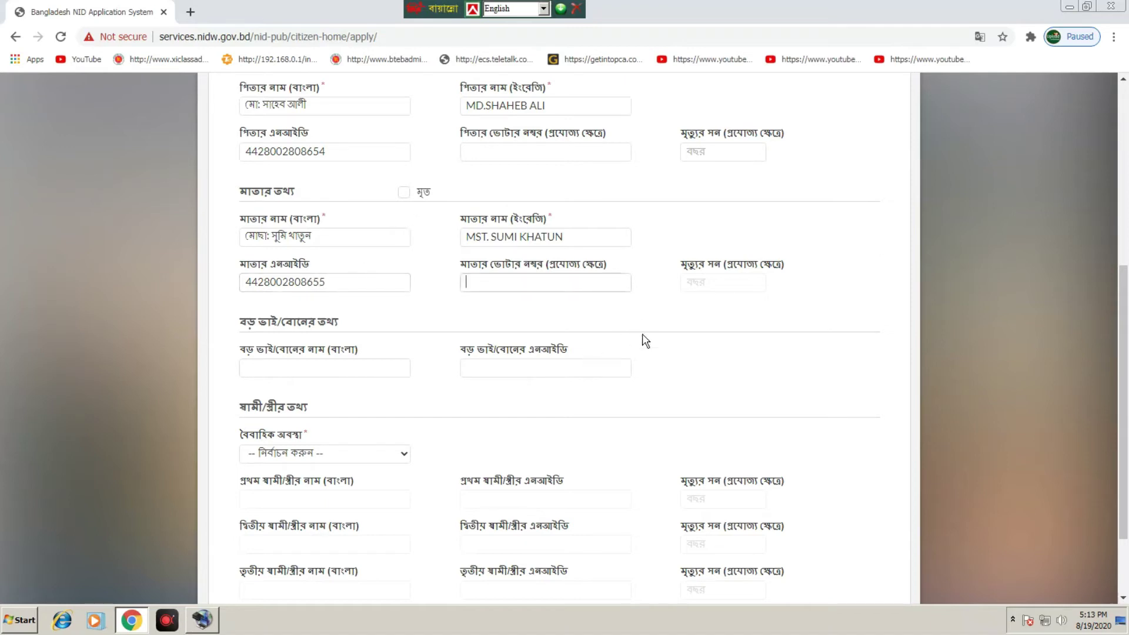
{"action": "scroll", "coordinate": [620, 353], "scroll_direction": "down", "scroll_amount": 1}
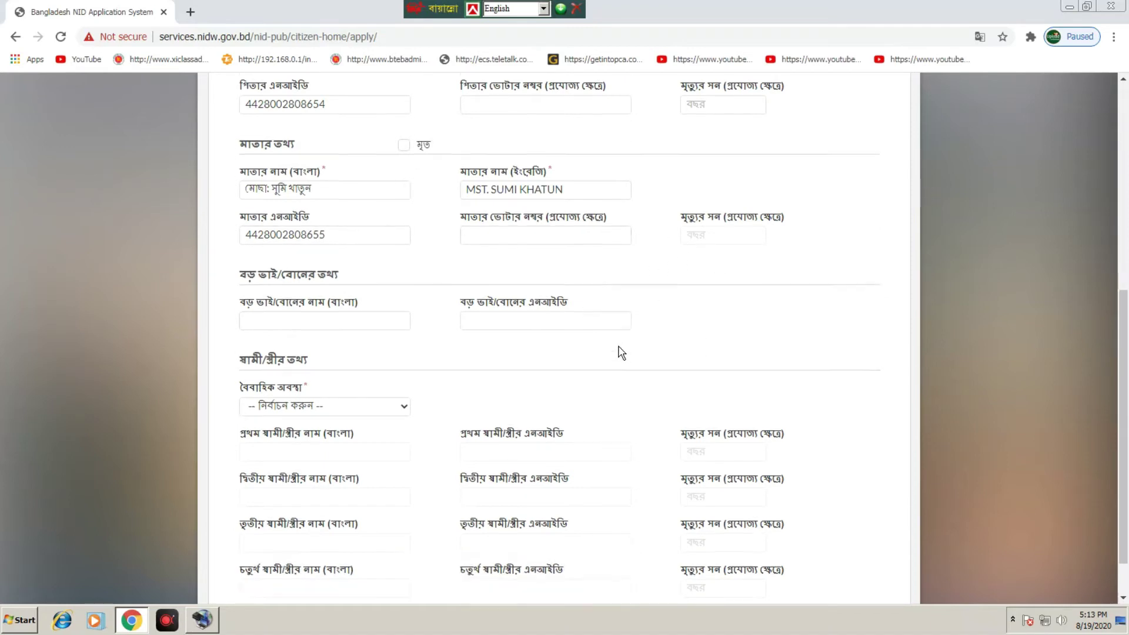
{"action": "scroll", "coordinate": [628, 327], "scroll_direction": "up", "scroll_amount": 2}
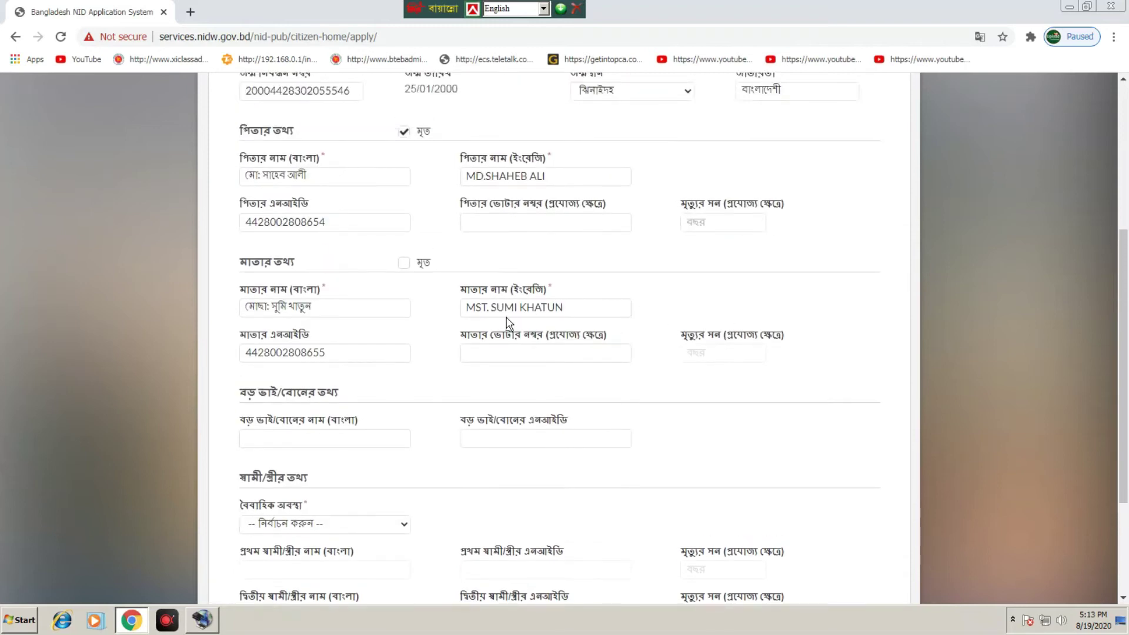
- Set marital status to married (বিবাহিত)
{"action": "left_click", "coordinate": [724, 227]}
{"action": "scroll", "coordinate": [410, 429], "scroll_direction": "down", "scroll_amount": 2}
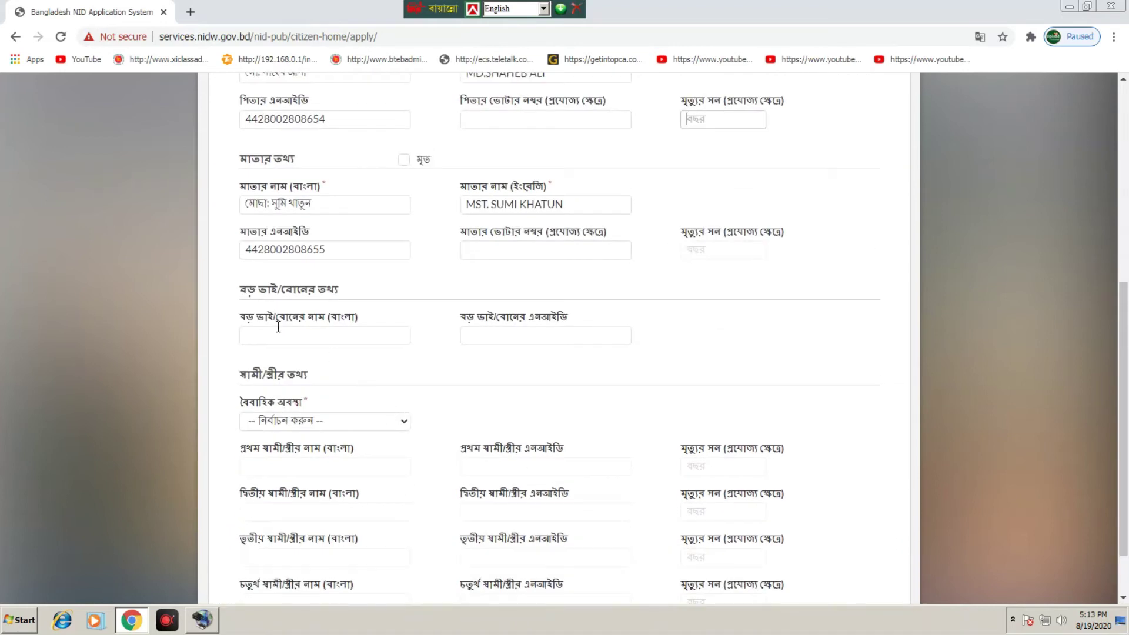
{"action": "scroll", "coordinate": [408, 328], "scroll_direction": "down", "scroll_amount": 2}
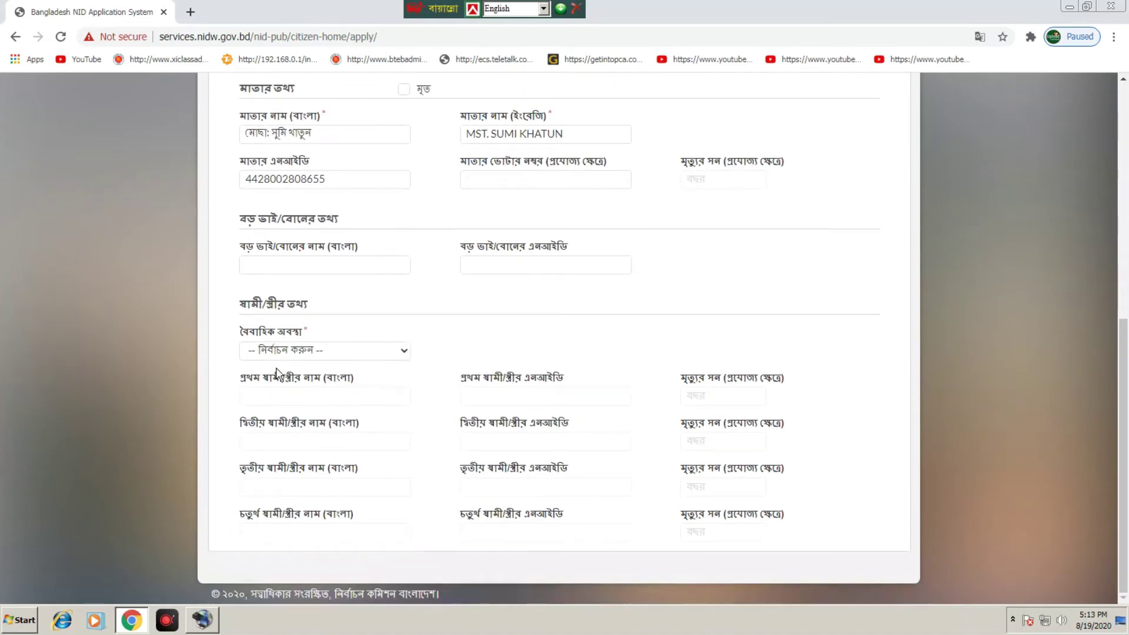
{"action": "left_click", "coordinate": [287, 352]}
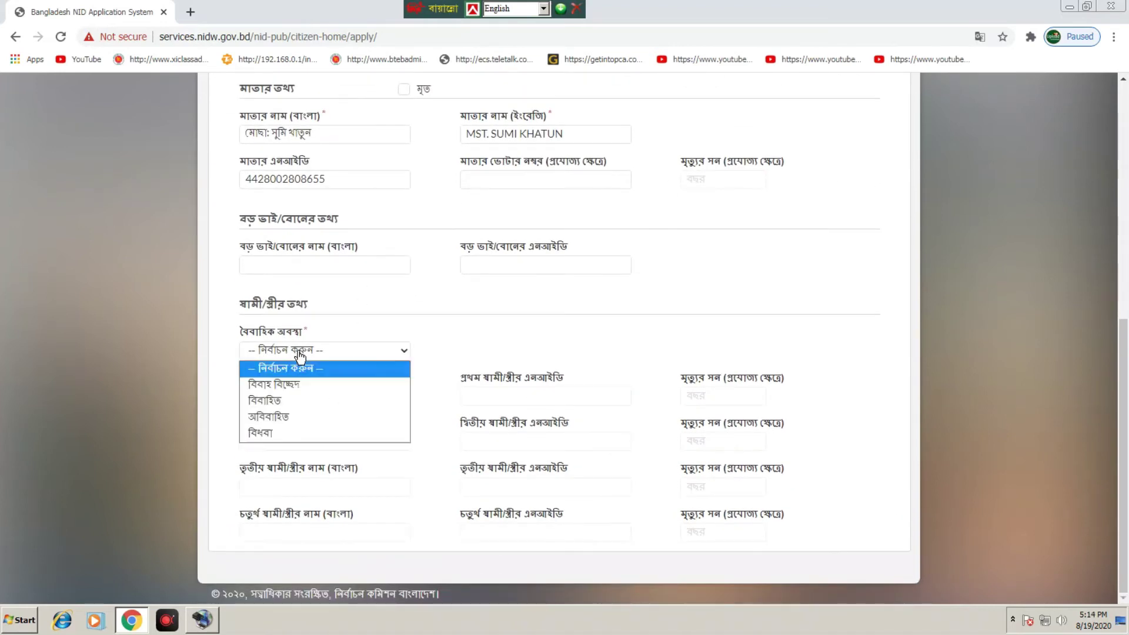
{"action": "left_click", "coordinate": [287, 402]}
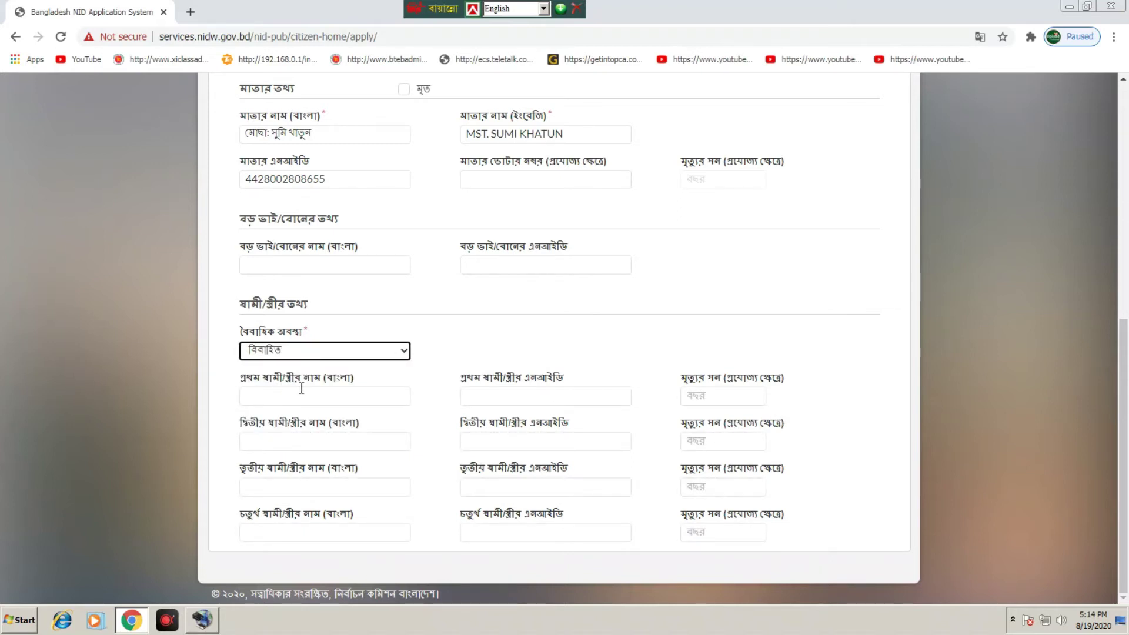
- Enter the first spouse's Bangla name in Unicode and the spouse's NID number
{"action": "left_click", "coordinate": [294, 398]}
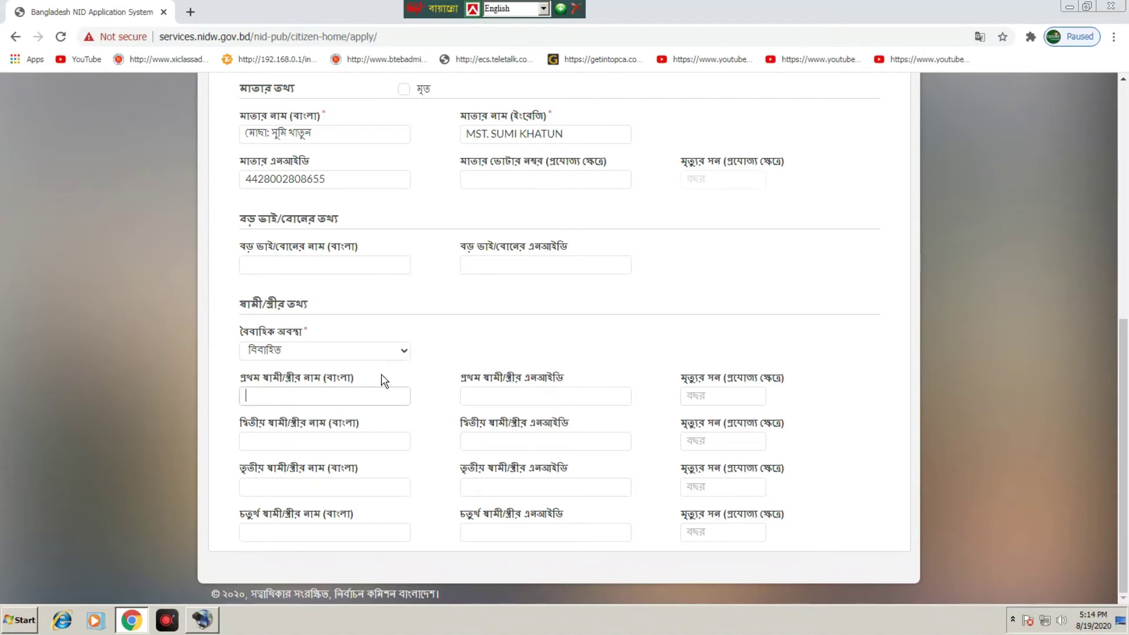
{"action": "left_click", "coordinate": [289, 263]}
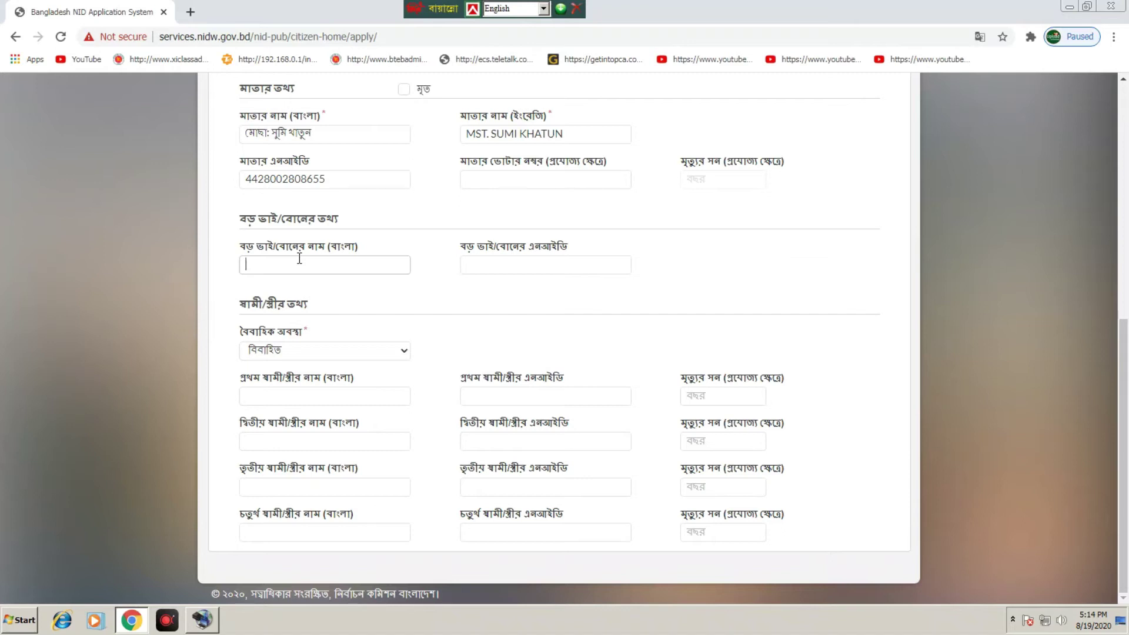
{"action": "left_click", "coordinate": [286, 393]}
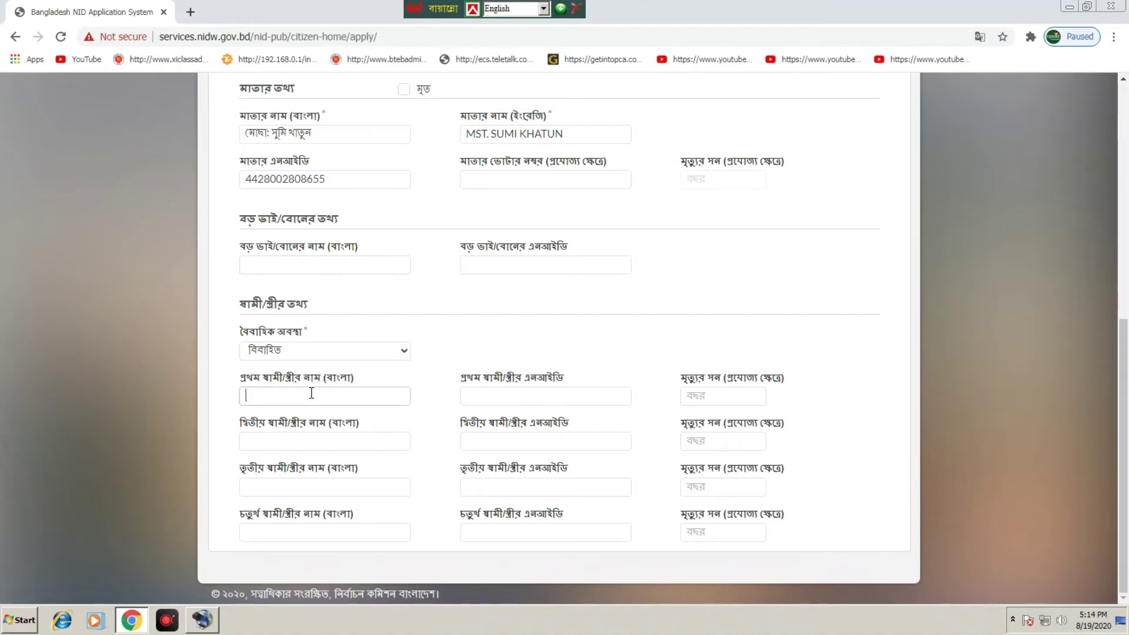
{"action": "type", "text": "3"}
{"action": "key", "text": "BackSpace"}
{"action": "key", "text": "ctrl+alt+v"}
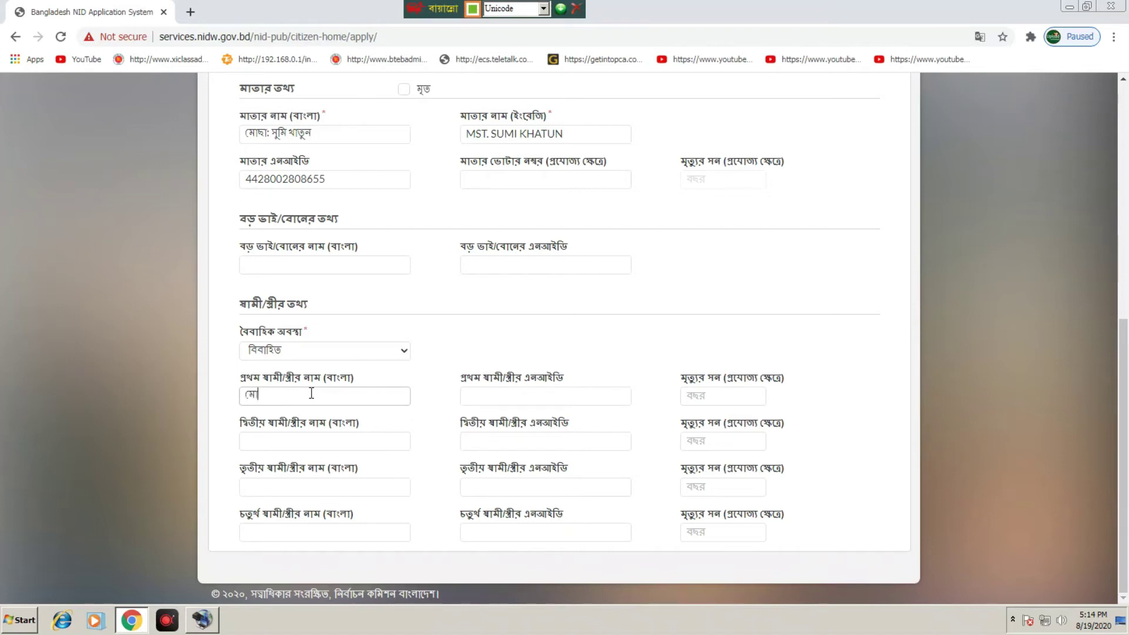
{"action": "key", "text": "Tab"}
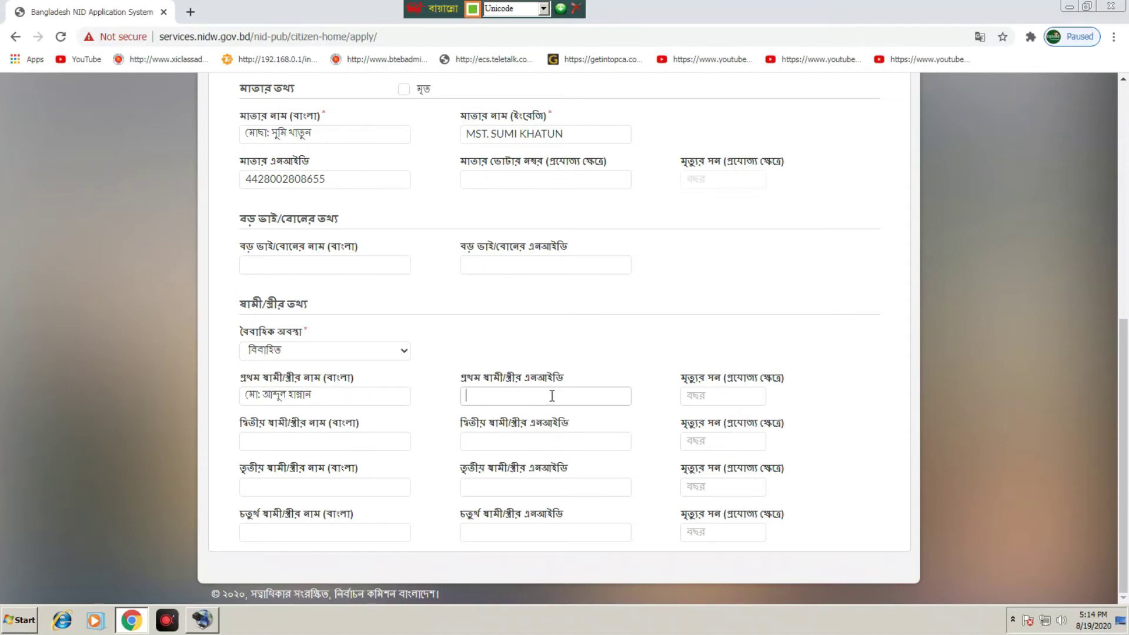
{"action": "left_click", "coordinate": [859, 181]}
- Try to proceed to the next section of the application
{"action": "scroll", "coordinate": [789, 421], "scroll_direction": "up", "scroll_amount": 8}
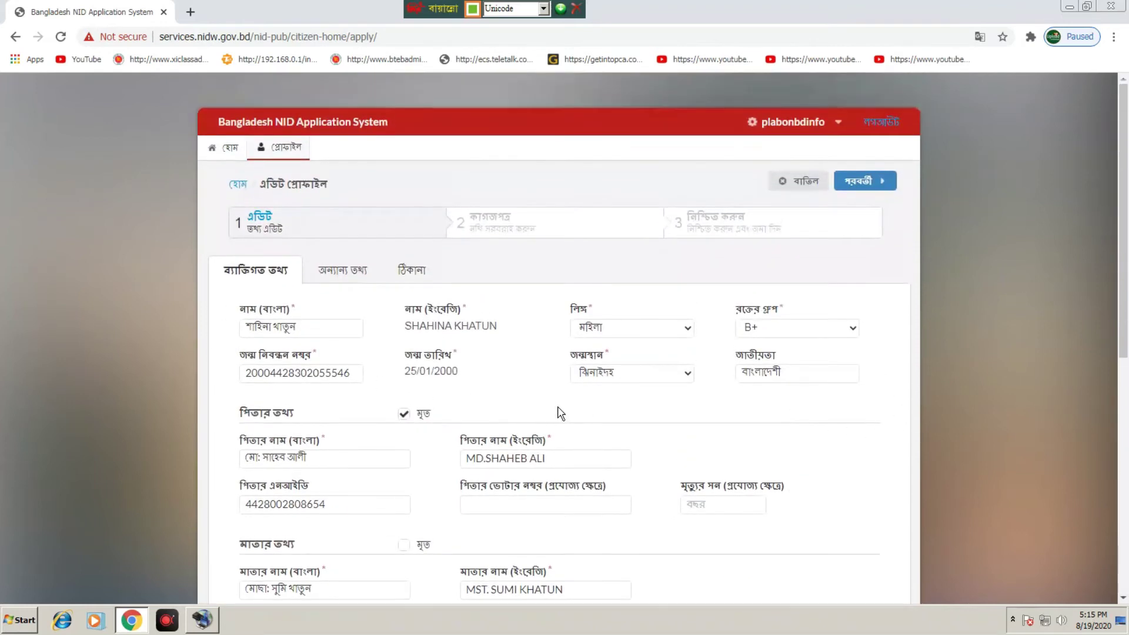
{"action": "scroll", "coordinate": [823, 317], "scroll_direction": "down", "scroll_amount": 4}
{"action": "scroll", "coordinate": [802, 386], "scroll_direction": "up", "scroll_amount": 4}
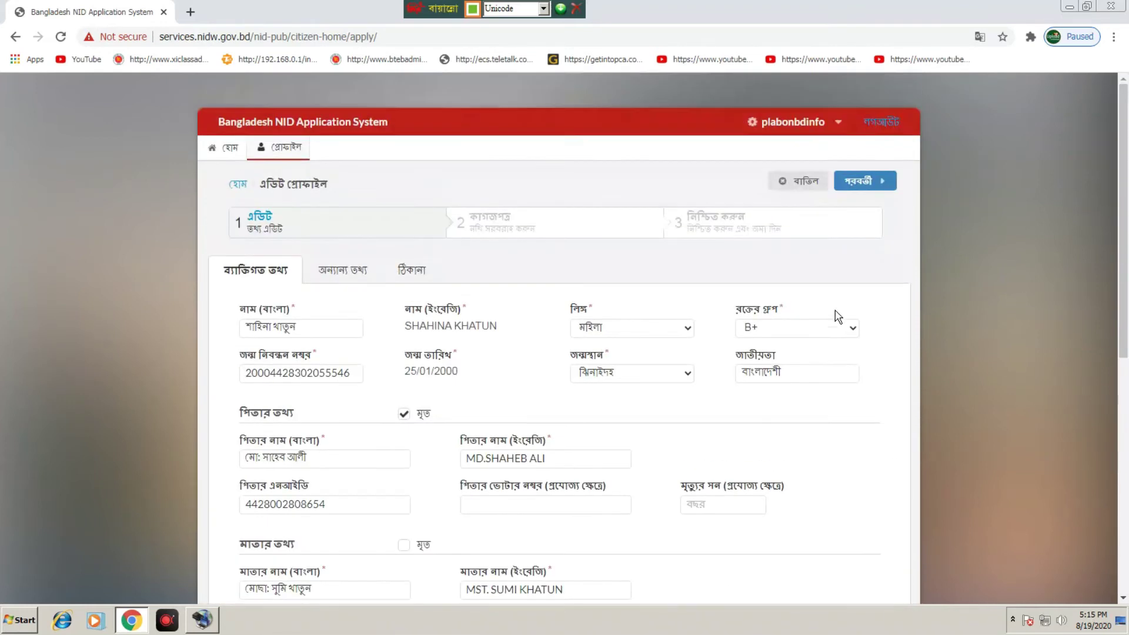
{"action": "left_click", "coordinate": [859, 184]}
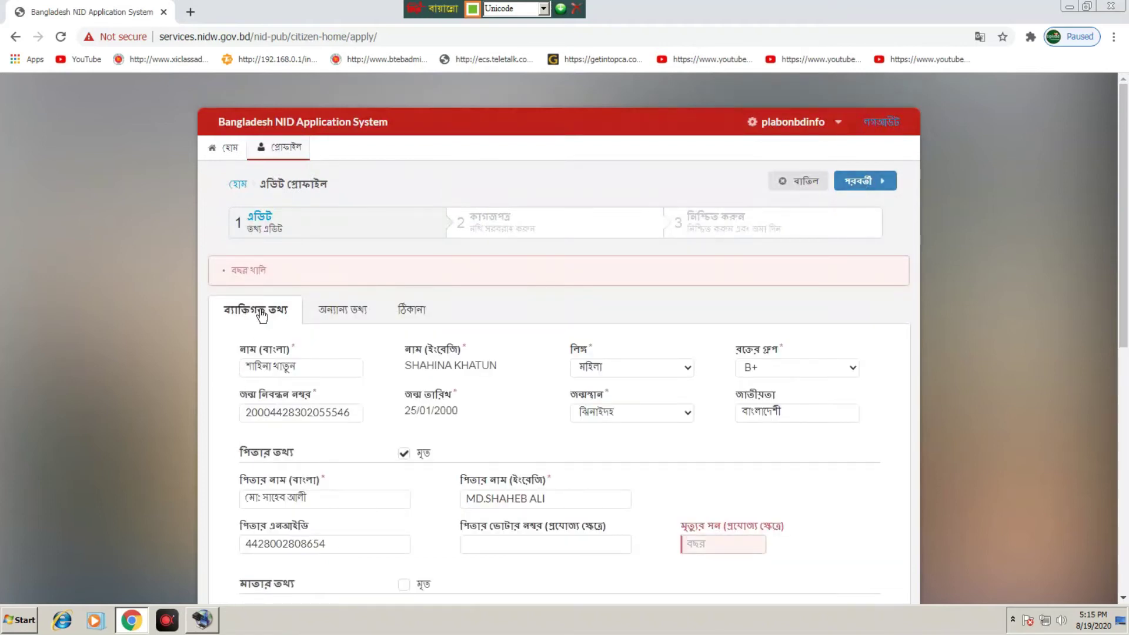
- Enter 2015 as the father's year of death and proceed to the next section
{"action": "scroll", "coordinate": [719, 410], "scroll_direction": "down", "scroll_amount": 1}
{"action": "scroll", "coordinate": [719, 410], "scroll_direction": "down", "scroll_amount": 3}
{"action": "left_click", "coordinate": [706, 333]}
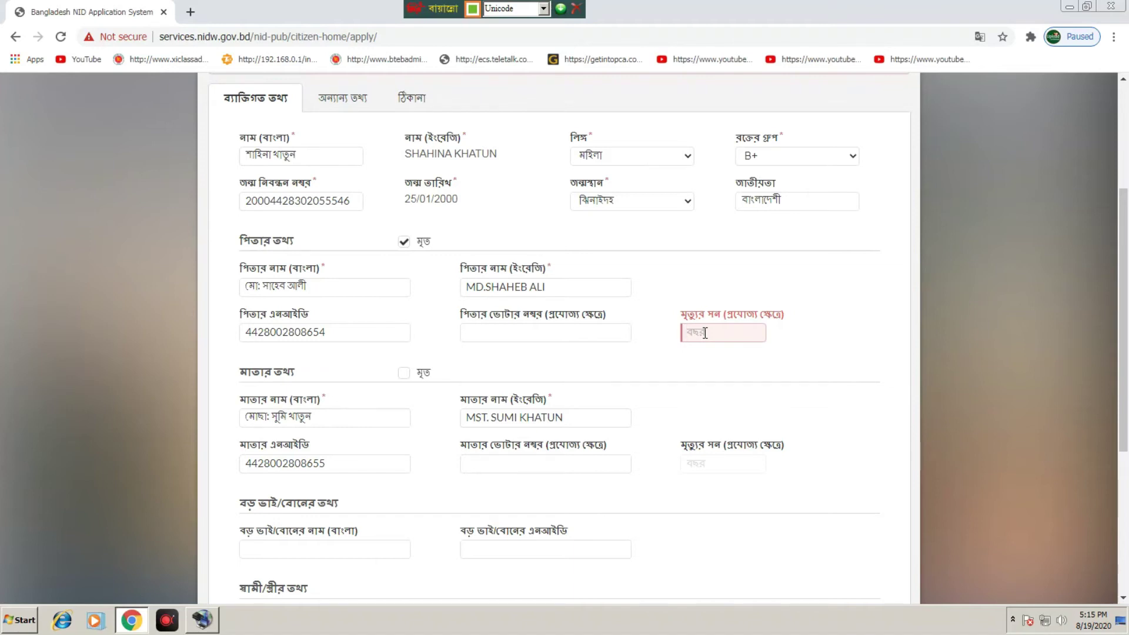
{"action": "type", "text": "2015"}
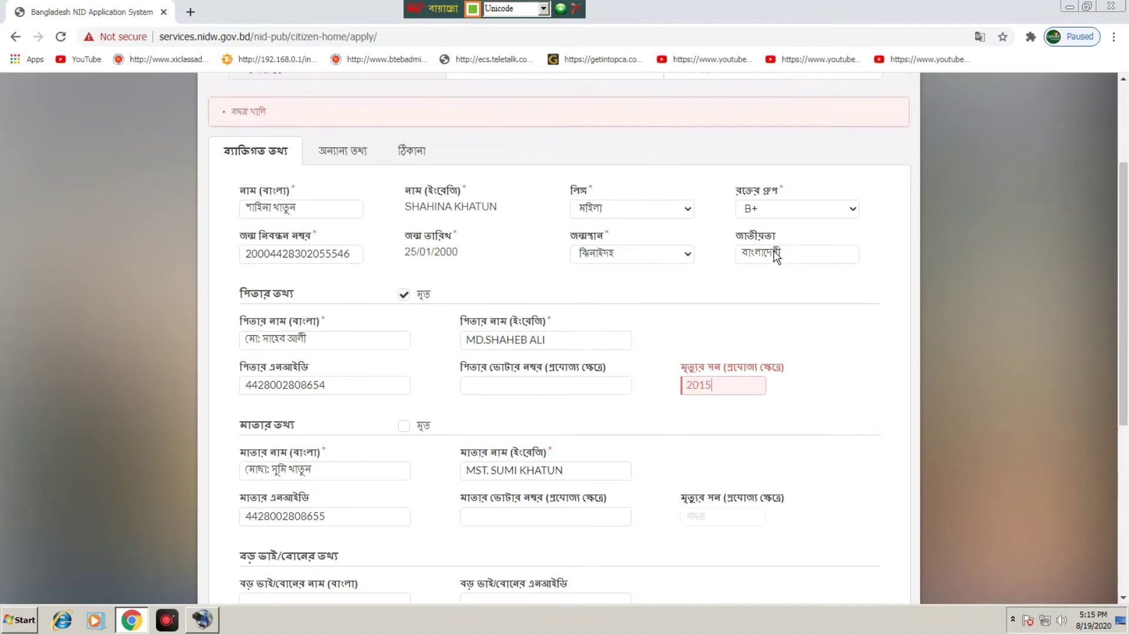
{"action": "scroll", "coordinate": [776, 257], "scroll_direction": "up", "scroll_amount": 3}
{"action": "left_click", "coordinate": [849, 174]}
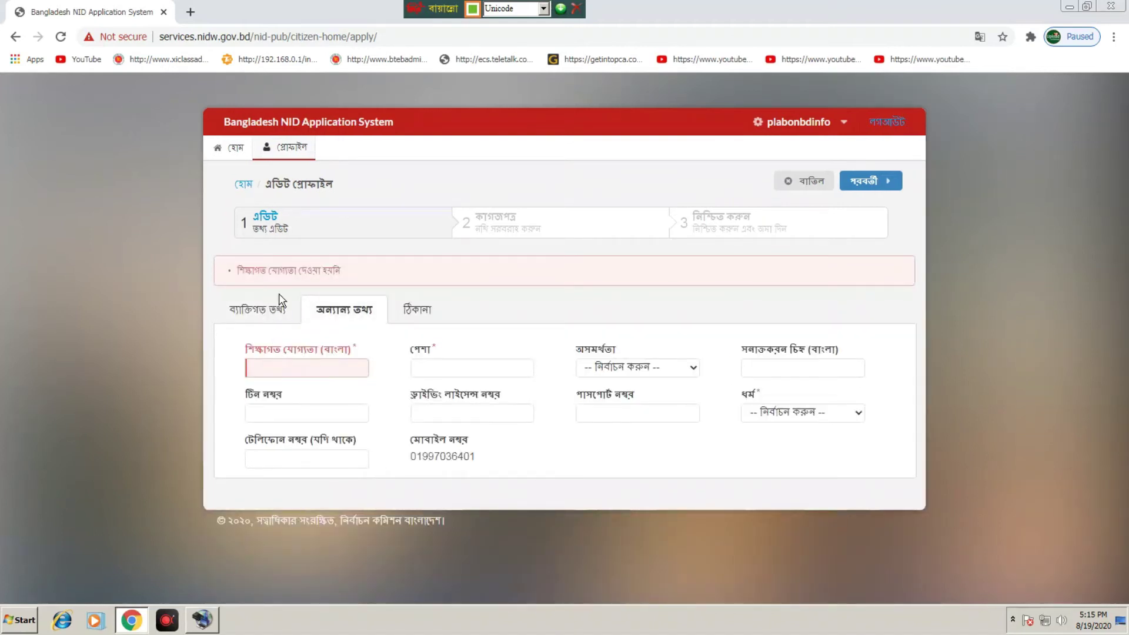
- Select মাধ্যমিক বা সমতুল্য as the educational qualification
{"action": "left_click", "coordinate": [306, 367]}
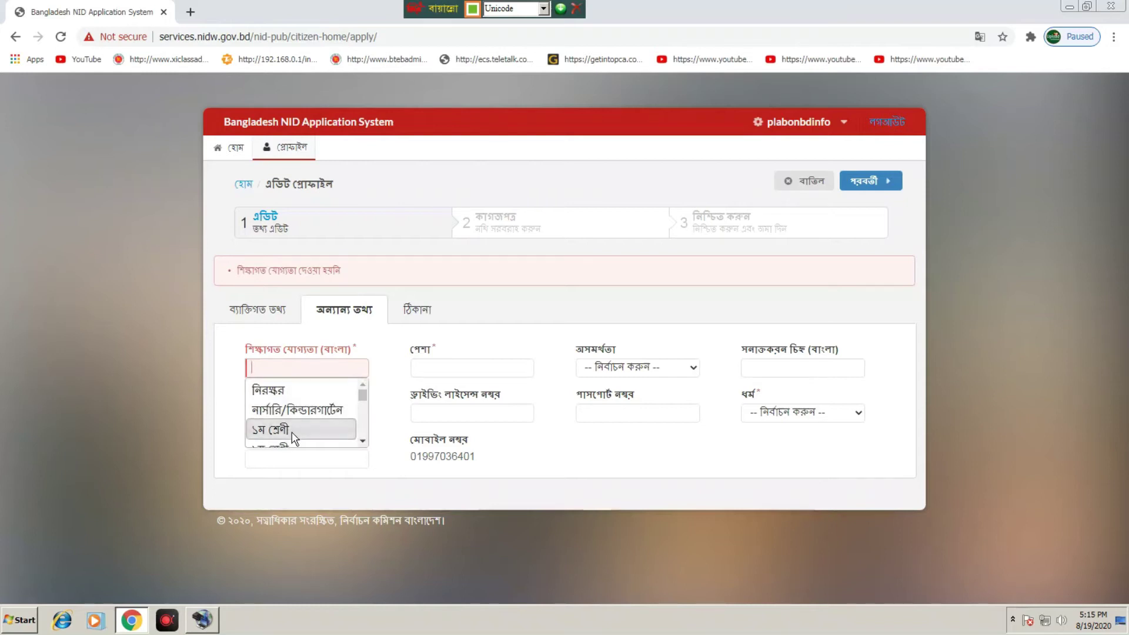
{"action": "scroll", "coordinate": [297, 424], "scroll_direction": "down", "scroll_amount": 3}
{"action": "scroll", "coordinate": [286, 435], "scroll_direction": "down", "scroll_amount": 4}
{"action": "scroll", "coordinate": [284, 434], "scroll_direction": "up", "scroll_amount": 2}
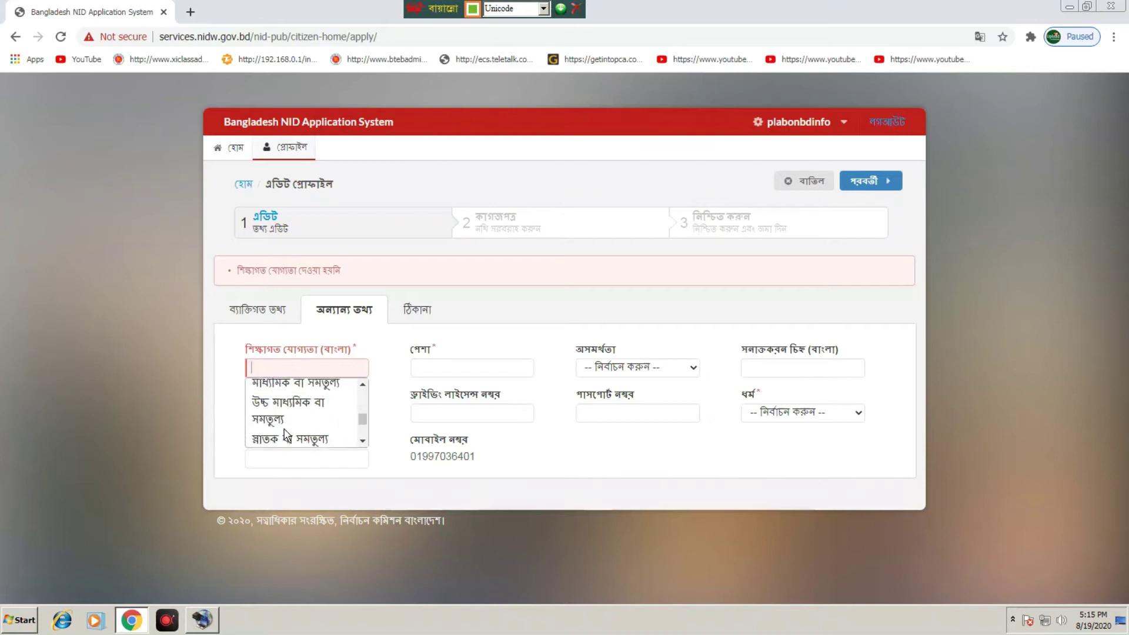
{"action": "scroll", "coordinate": [289, 435], "scroll_direction": "down", "scroll_amount": 3}
{"action": "scroll", "coordinate": [289, 441], "scroll_direction": "up", "scroll_amount": 2}
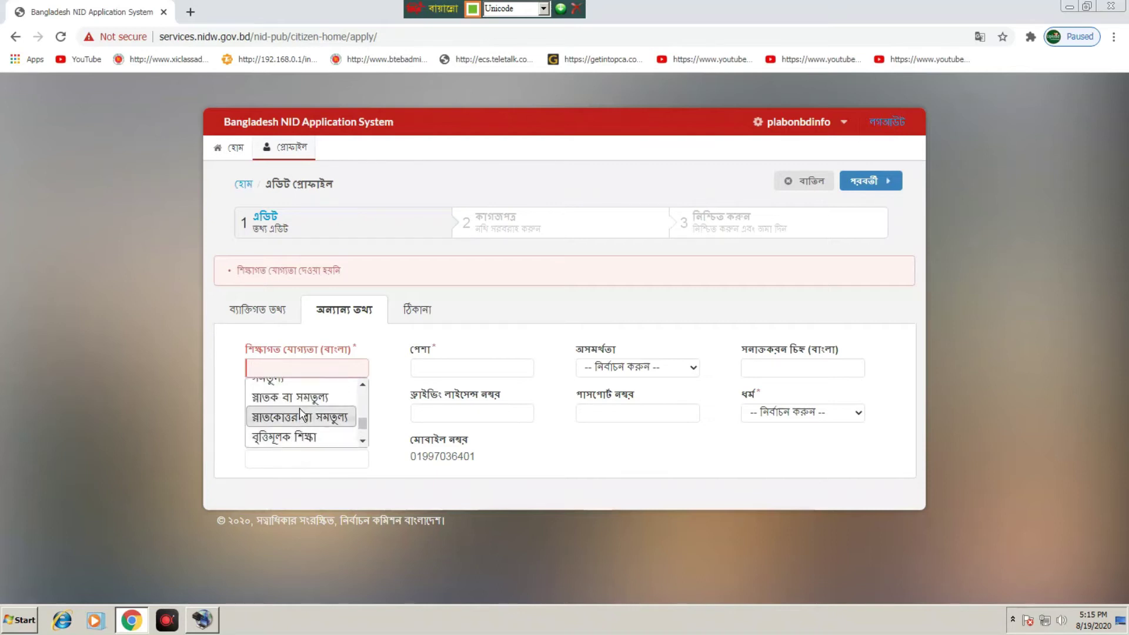
{"action": "scroll", "coordinate": [301, 406], "scroll_direction": "up", "scroll_amount": 2}
{"action": "scroll", "coordinate": [301, 421], "scroll_direction": "down", "scroll_amount": 1}
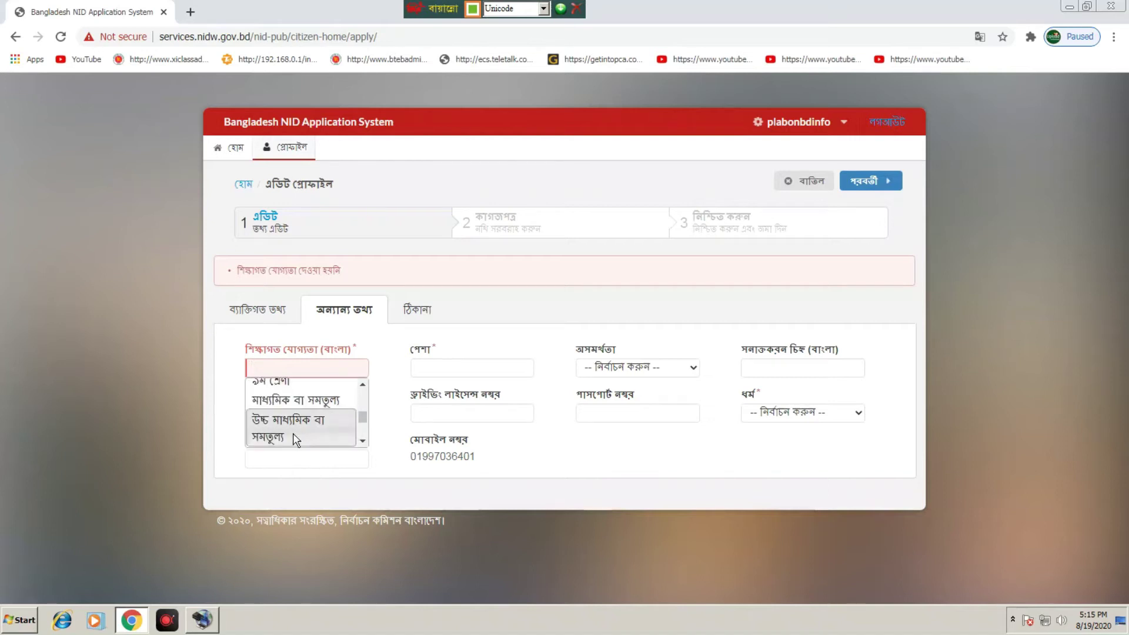
{"action": "scroll", "coordinate": [303, 424], "scroll_direction": "down", "scroll_amount": 3}
{"action": "scroll", "coordinate": [306, 435], "scroll_direction": "up", "scroll_amount": 1}
{"action": "scroll", "coordinate": [305, 435], "scroll_direction": "down", "scroll_amount": 2}
{"action": "scroll", "coordinate": [305, 436], "scroll_direction": "up", "scroll_amount": 3}
{"action": "scroll", "coordinate": [306, 438], "scroll_direction": "down", "scroll_amount": 4}
{"action": "scroll", "coordinate": [312, 440], "scroll_direction": "up", "scroll_amount": 5}
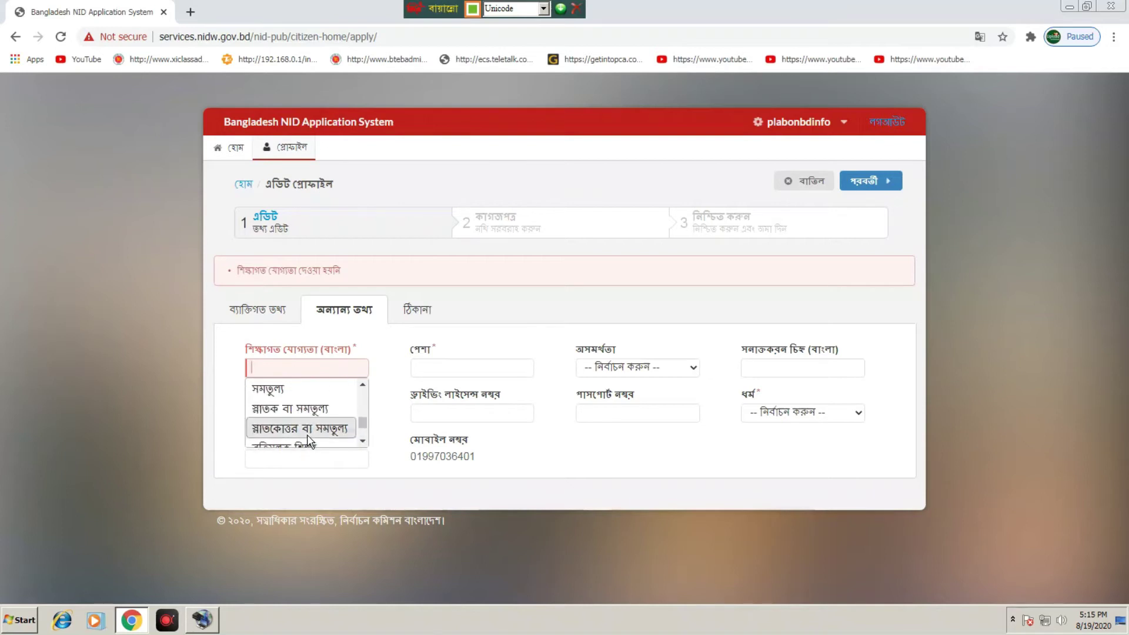
{"action": "scroll", "coordinate": [312, 437], "scroll_direction": "down", "scroll_amount": 1}
{"action": "scroll", "coordinate": [312, 436], "scroll_direction": "up", "scroll_amount": 4}
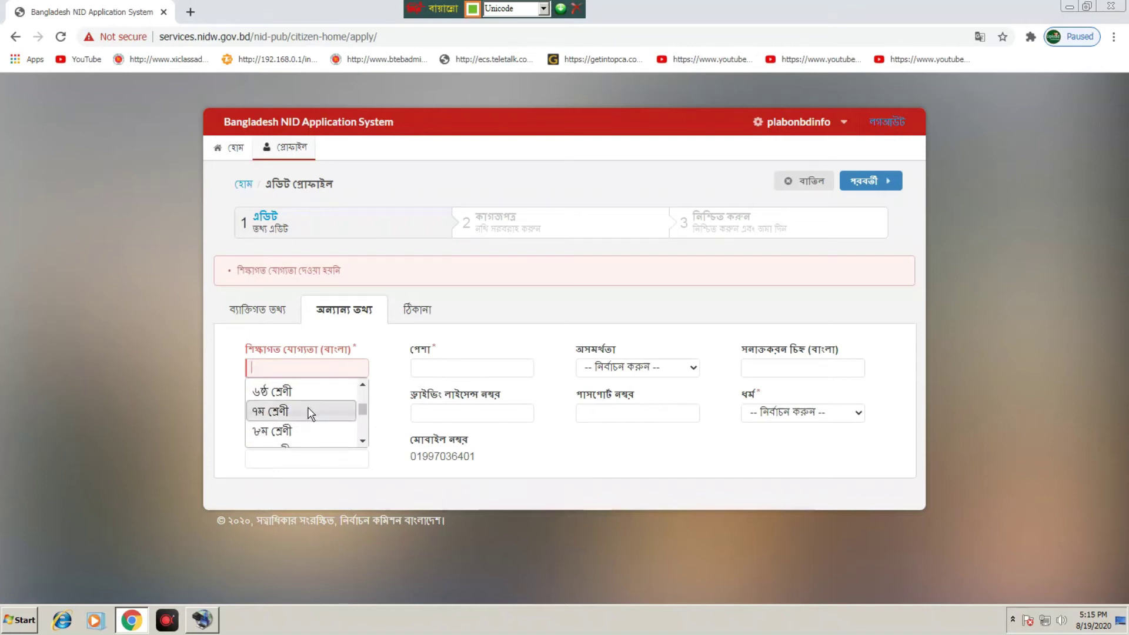
{"action": "scroll", "coordinate": [303, 430], "scroll_direction": "down", "scroll_amount": 2}
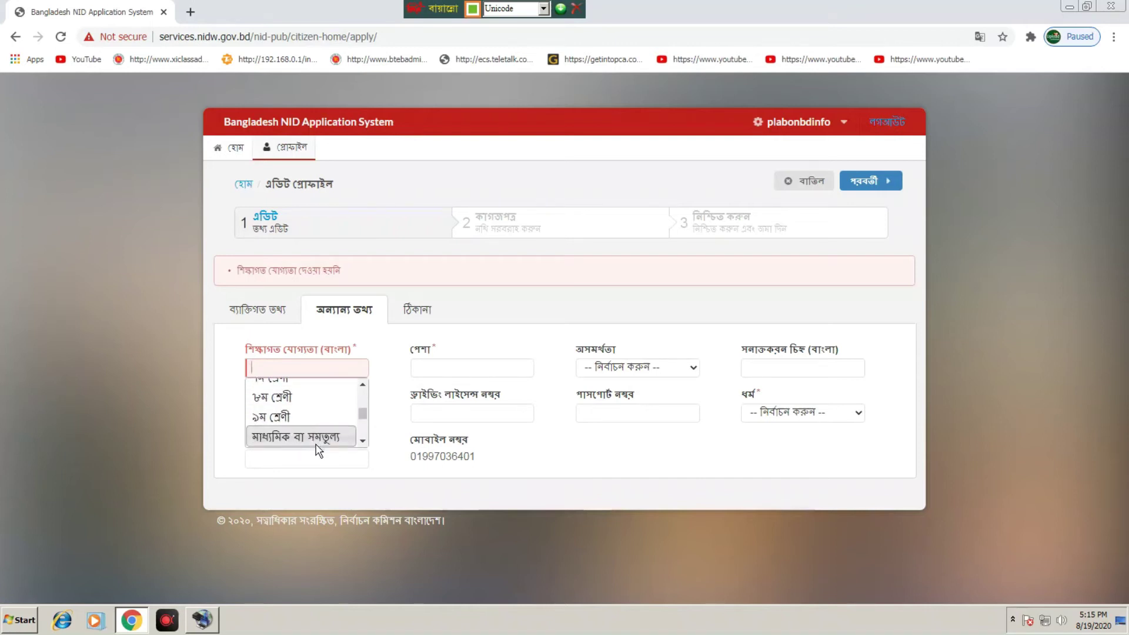
{"action": "left_click", "coordinate": [313, 438]}
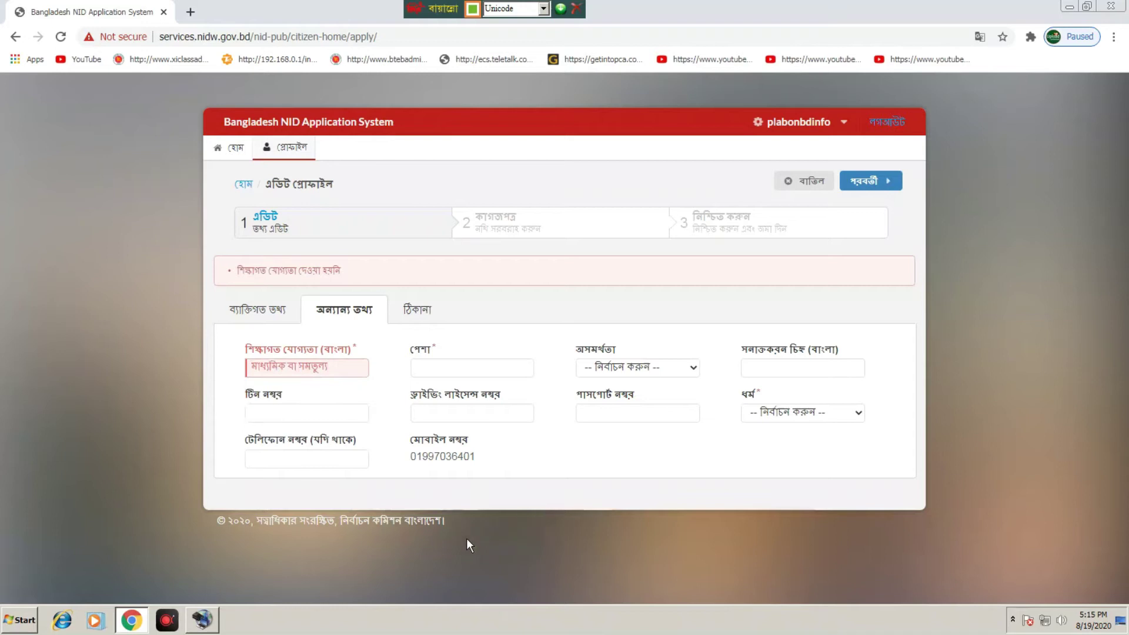
- Pass through the TIN and driving-licence fields to the occupation suggestions
{"action": "left_click", "coordinate": [295, 412]}
{"action": "left_click", "coordinate": [309, 455]}
{"action": "left_click", "coordinate": [441, 407]}
{"action": "left_click", "coordinate": [466, 367]}
- Set religion to ইসলাম in the other-information section and try to continue
{"action": "scroll", "coordinate": [504, 434], "scroll_direction": "down", "scroll_amount": 3}
{"action": "scroll", "coordinate": [511, 433], "scroll_direction": "up", "scroll_amount": 2}
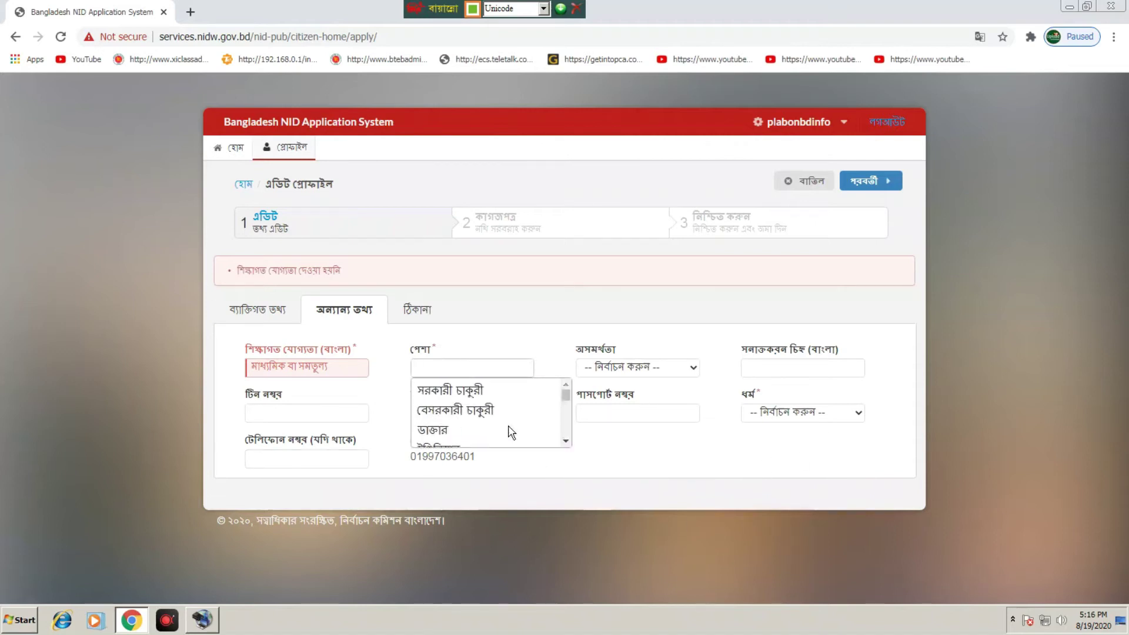
{"action": "left_click", "coordinate": [497, 337]}
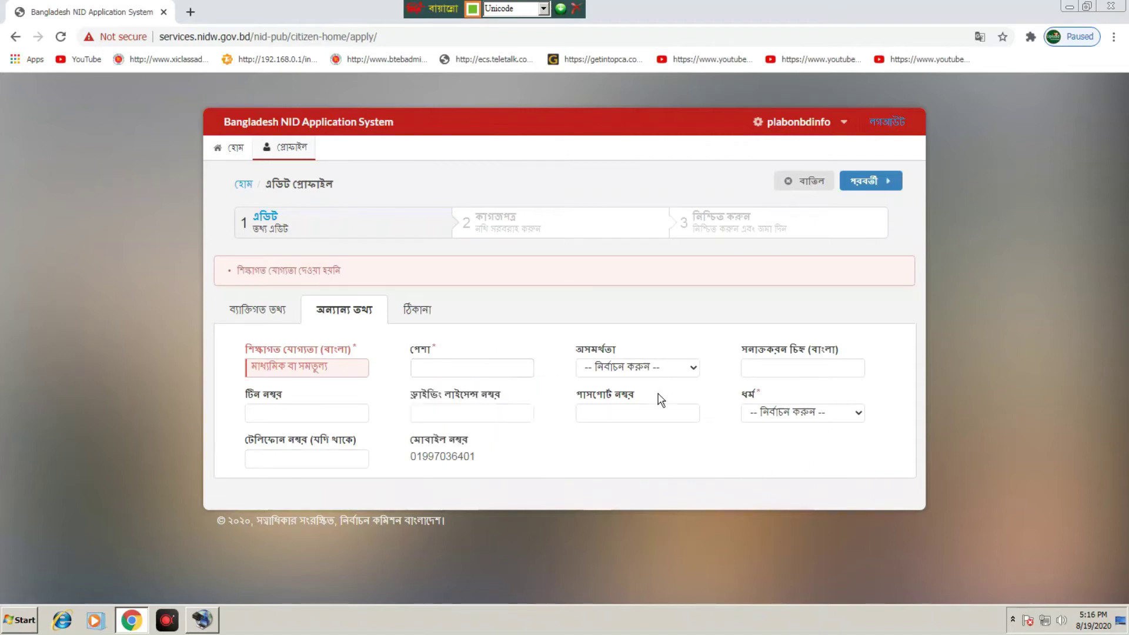
{"action": "left_click", "coordinate": [636, 370]}
{"action": "left_click", "coordinate": [640, 340]}
{"action": "left_click", "coordinate": [814, 414]}
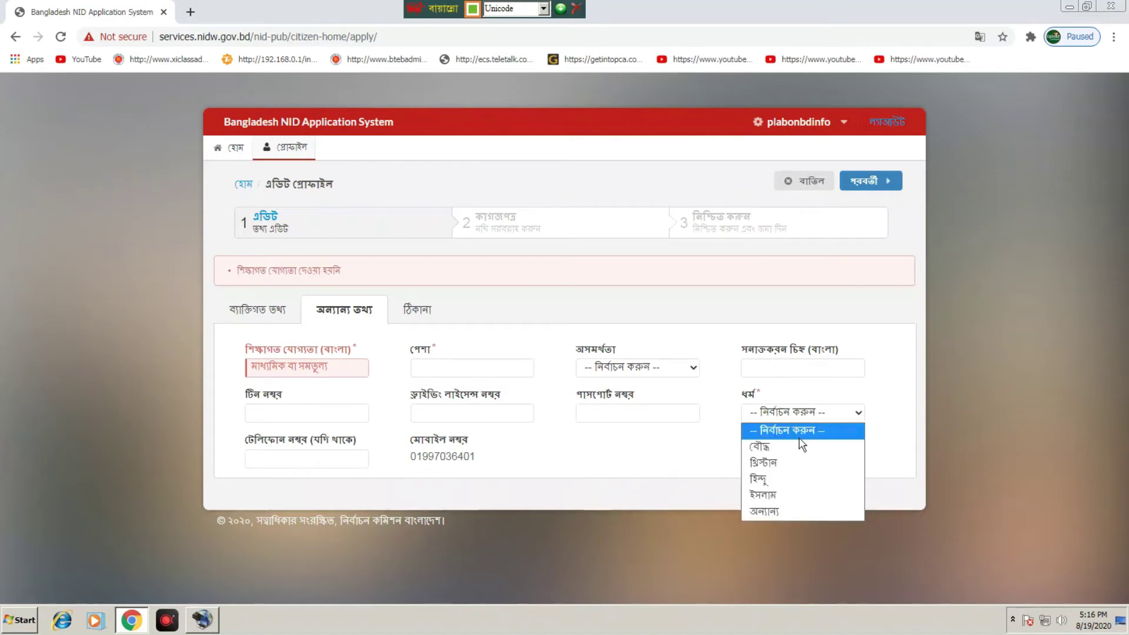
{"action": "left_click", "coordinate": [776, 497]}
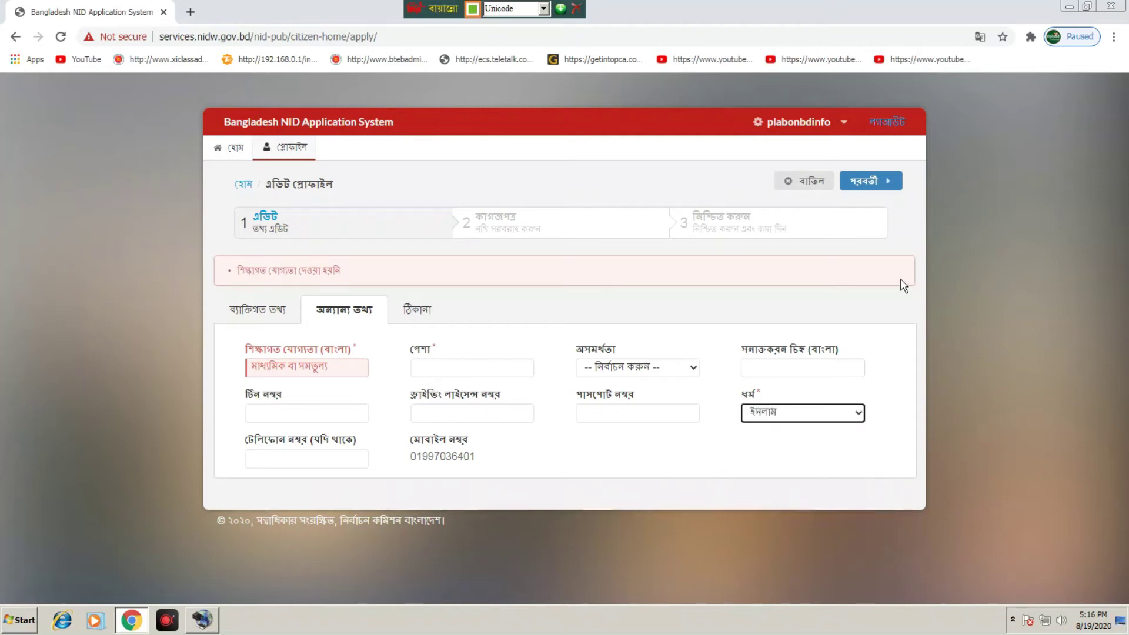
{"action": "left_click", "coordinate": [854, 186]}
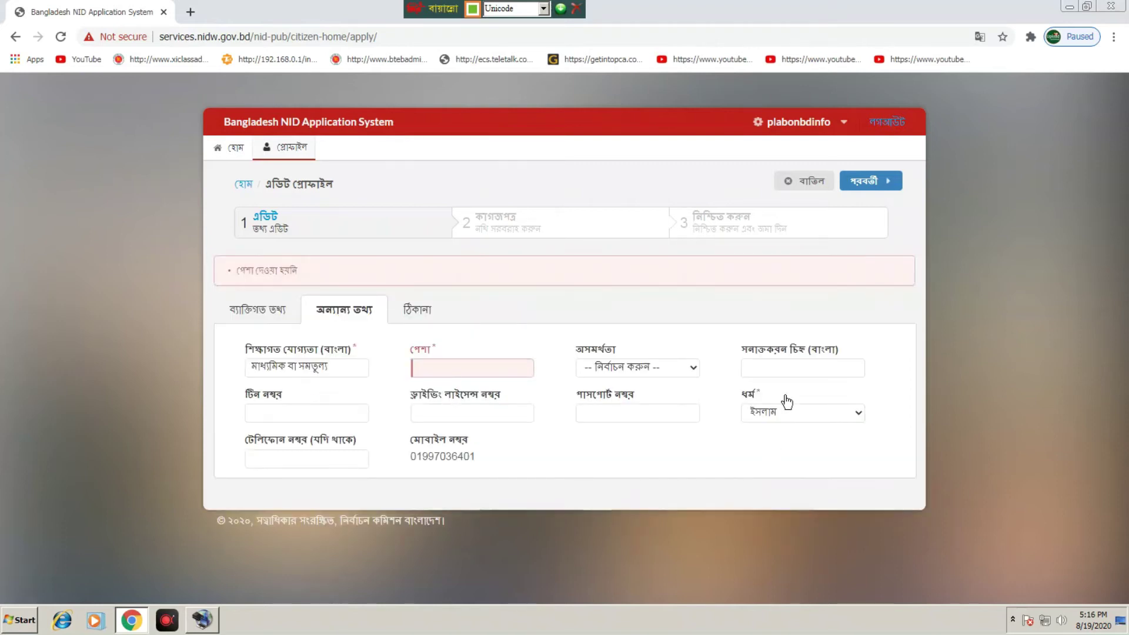
- Choose গৃহিনী as the occupation from the suggestion list
{"action": "left_click", "coordinate": [475, 370]}
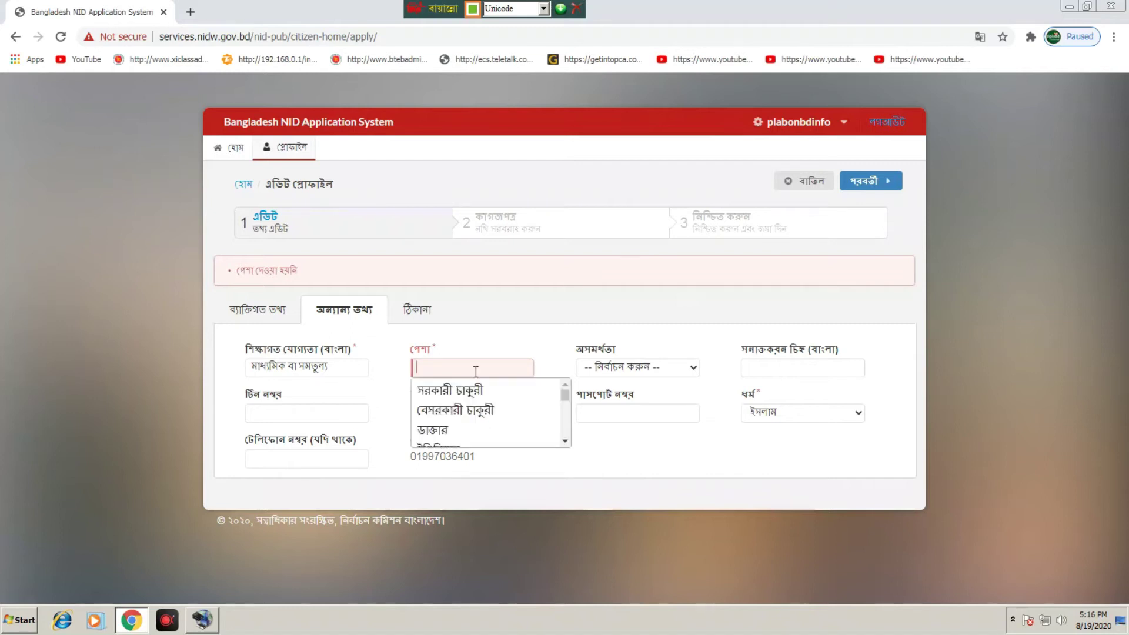
{"action": "scroll", "coordinate": [477, 423], "scroll_direction": "down", "scroll_amount": 5}
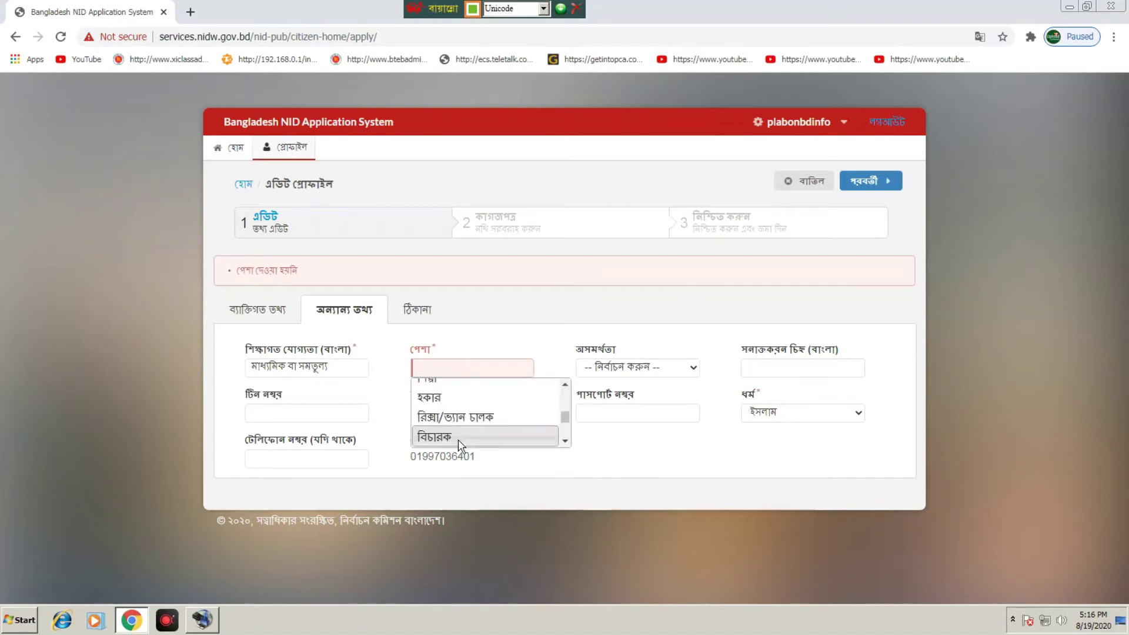
{"action": "scroll", "coordinate": [462, 436], "scroll_direction": "down", "scroll_amount": 2}
{"action": "scroll", "coordinate": [462, 435], "scroll_direction": "up", "scroll_amount": 3}
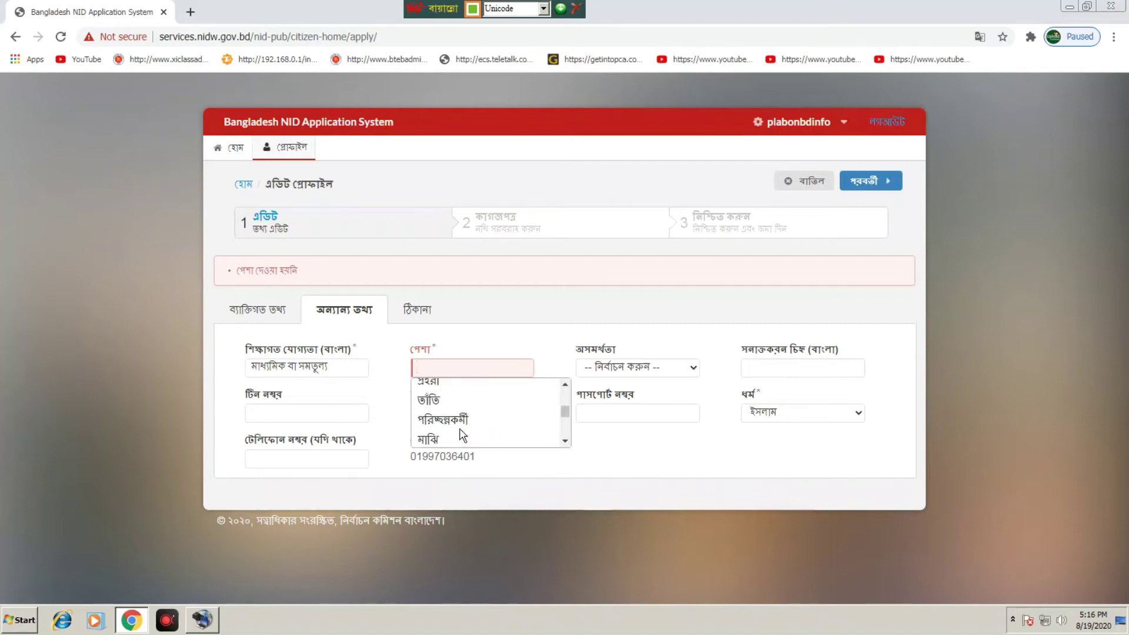
{"action": "scroll", "coordinate": [461, 435], "scroll_direction": "up", "scroll_amount": 3}
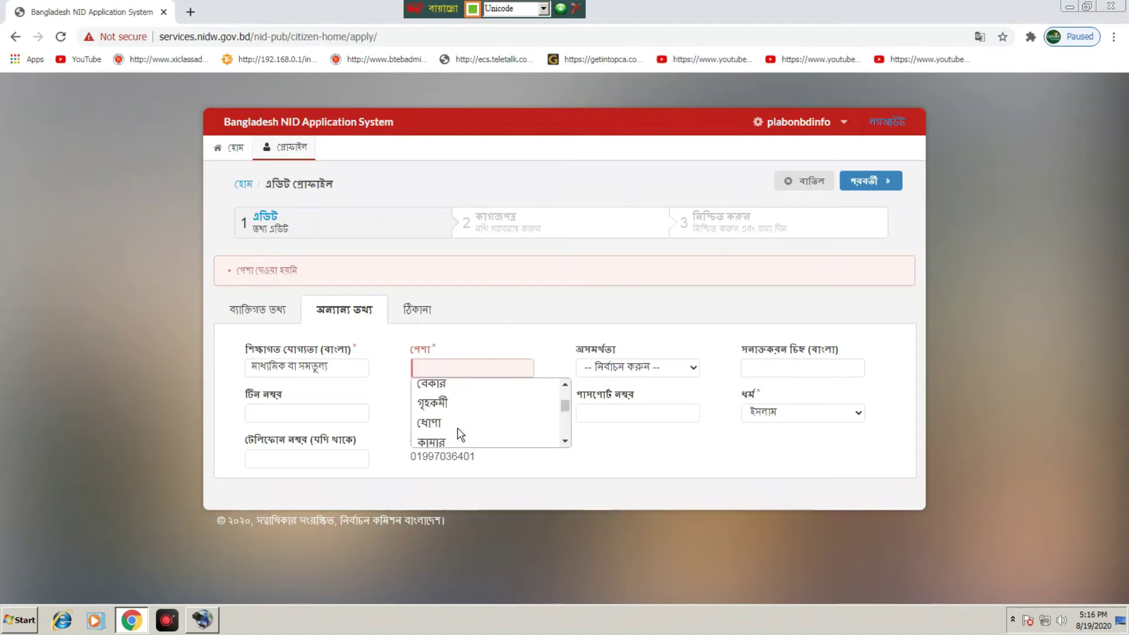
{"action": "scroll", "coordinate": [460, 435], "scroll_direction": "down", "scroll_amount": 2}
{"action": "scroll", "coordinate": [461, 435], "scroll_direction": "up", "scroll_amount": 2}
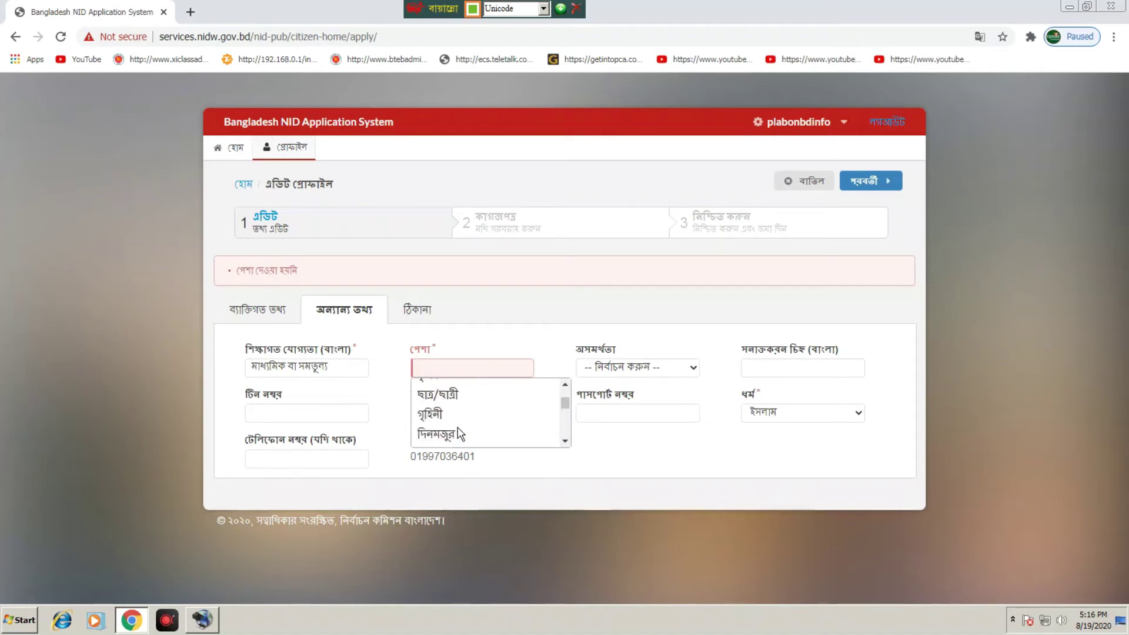
{"action": "left_click", "coordinate": [455, 422]}
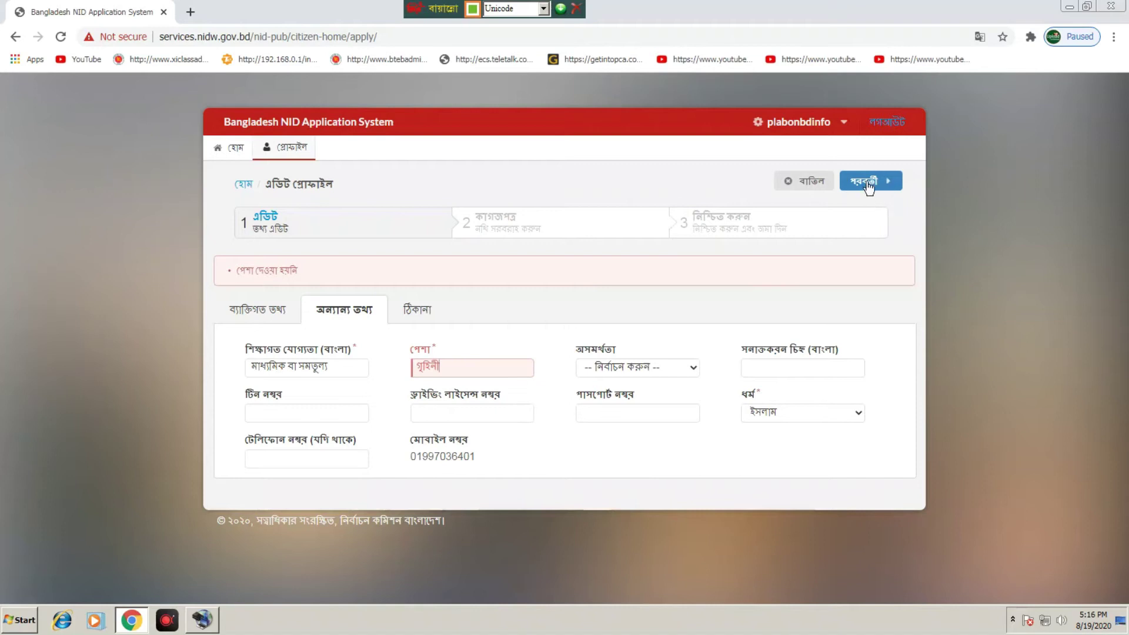
- On the address step, set the country to Bangladesh and mark the present address as voter address
{"action": "left_click", "coordinate": [869, 182]}
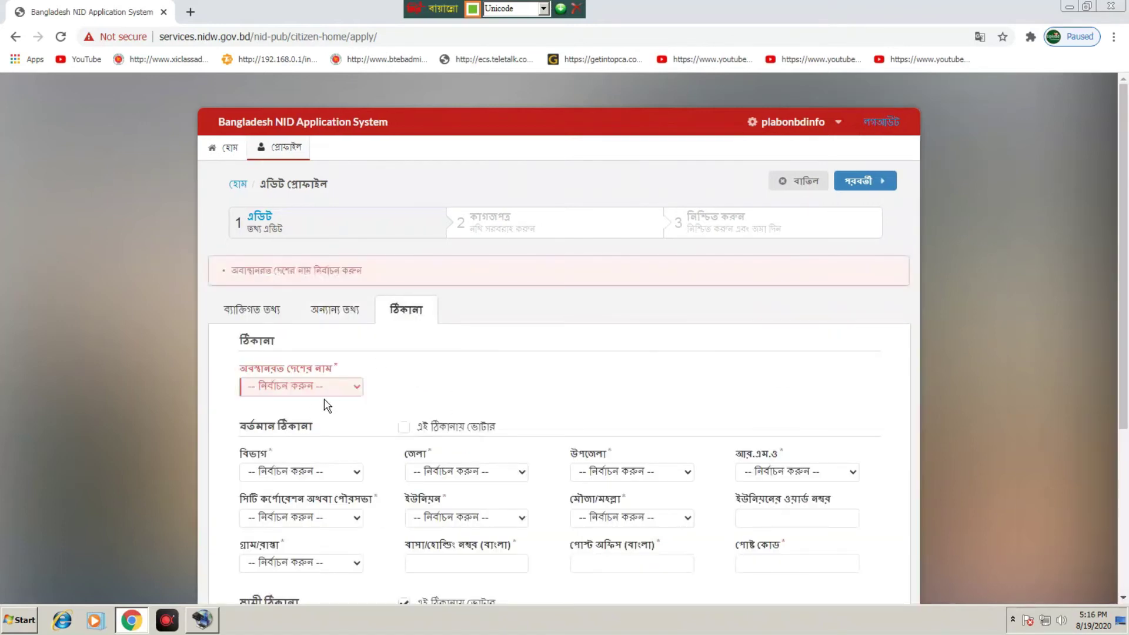
{"action": "scroll", "coordinate": [339, 385], "scroll_direction": "down", "scroll_amount": 1}
{"action": "scroll", "coordinate": [353, 323], "scroll_direction": "down", "scroll_amount": 1}
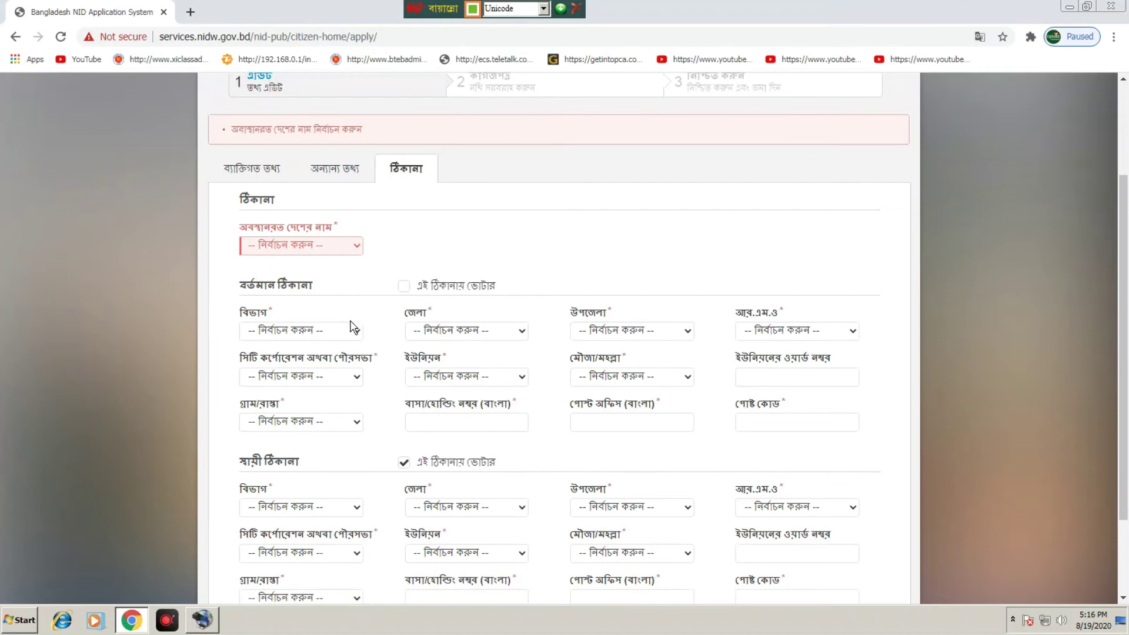
{"action": "left_click", "coordinate": [317, 251]}
{"action": "left_click", "coordinate": [305, 277]}
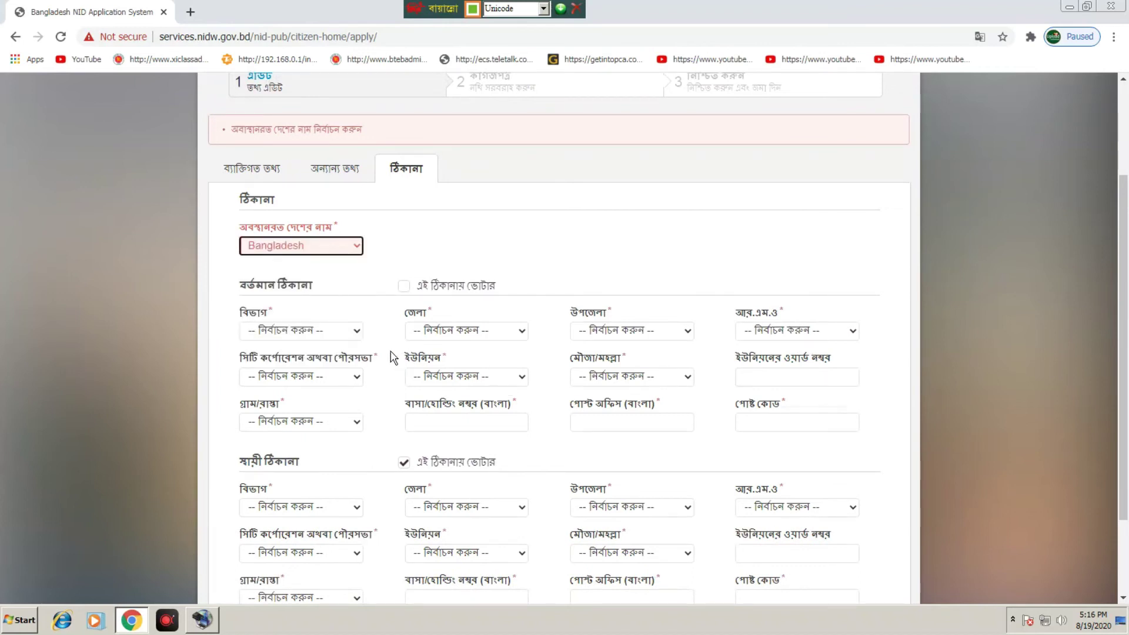
{"action": "left_click", "coordinate": [405, 288]}
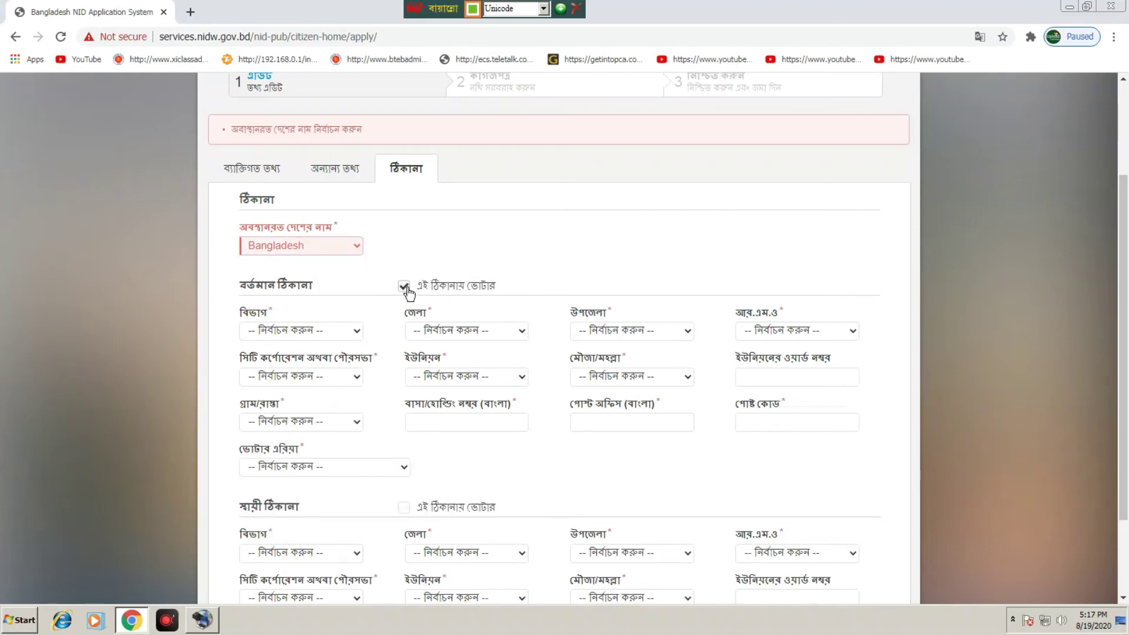
- Set division খুলনা, district ঝিনাইদহ, upazila শৈলকুপা and RMO type পৌরসভা
{"action": "left_click", "coordinate": [336, 331]}
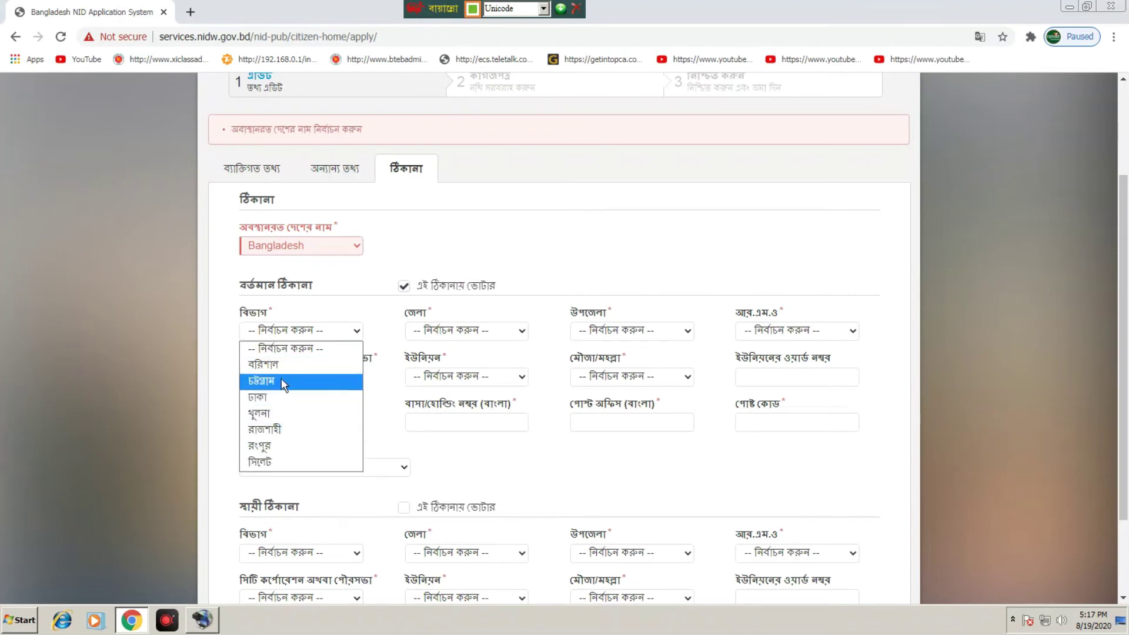
{"action": "left_click", "coordinate": [273, 414]}
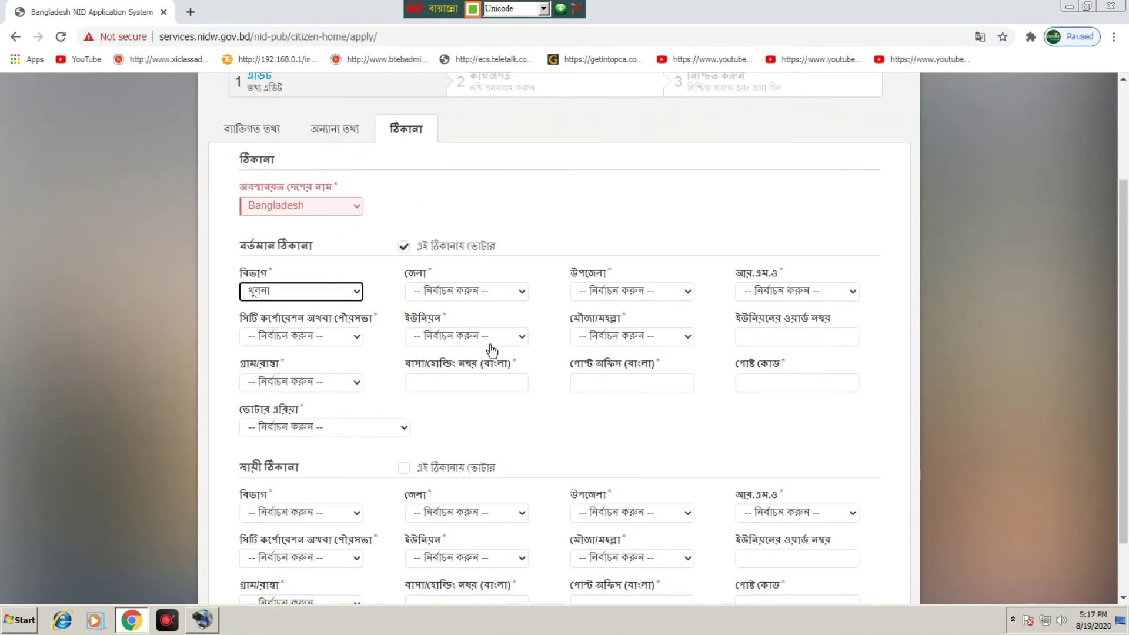
{"action": "left_click", "coordinate": [459, 293]}
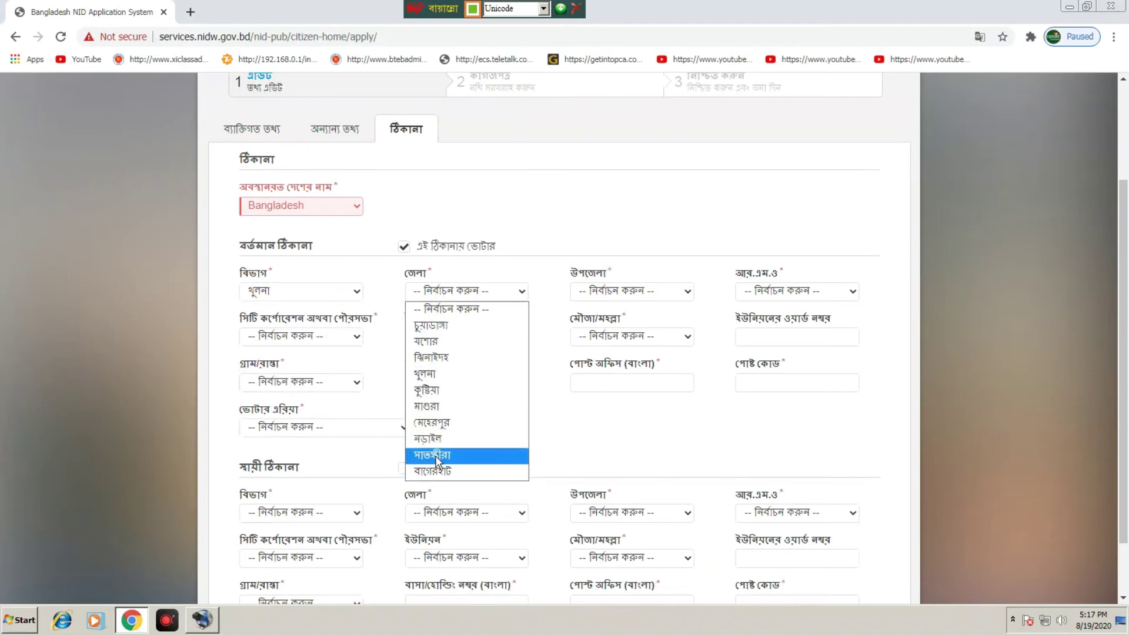
{"action": "left_click", "coordinate": [431, 357]}
{"action": "left_click", "coordinate": [609, 291]}
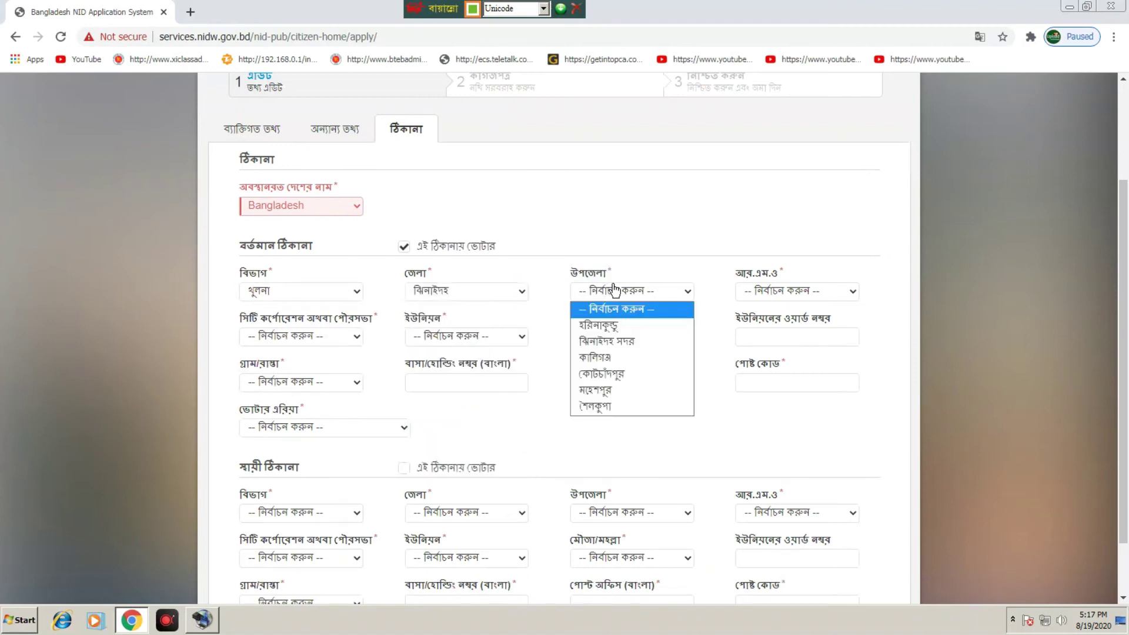
{"action": "left_click", "coordinate": [612, 407]}
{"action": "left_click", "coordinate": [824, 291]}
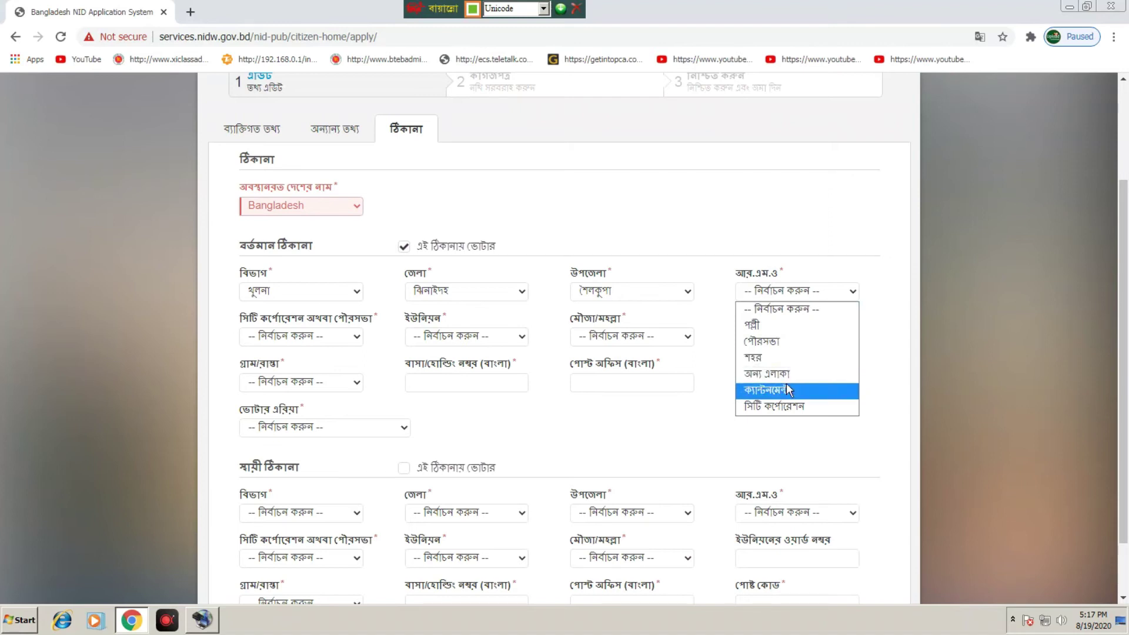
{"action": "left_click", "coordinate": [777, 342]}
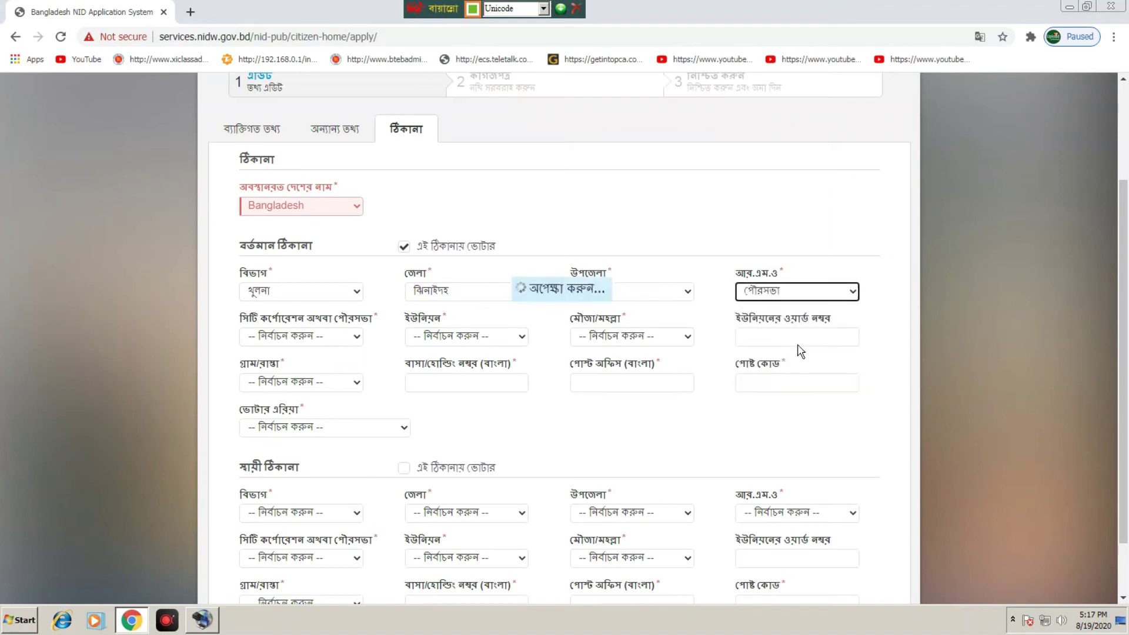
- Set the pourashava to শৈলকুপা পৌরসভা and the union to ওয়ার্ড নং-০২
{"action": "left_click", "coordinate": [305, 341]}
{"action": "left_click", "coordinate": [301, 374]}
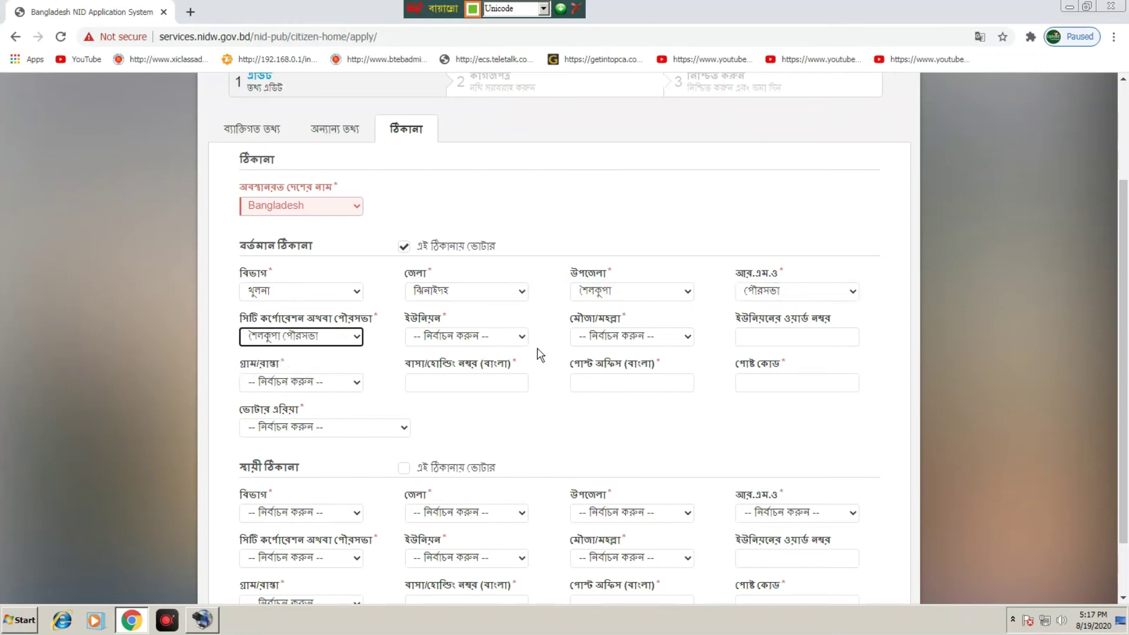
{"action": "left_click", "coordinate": [486, 340]}
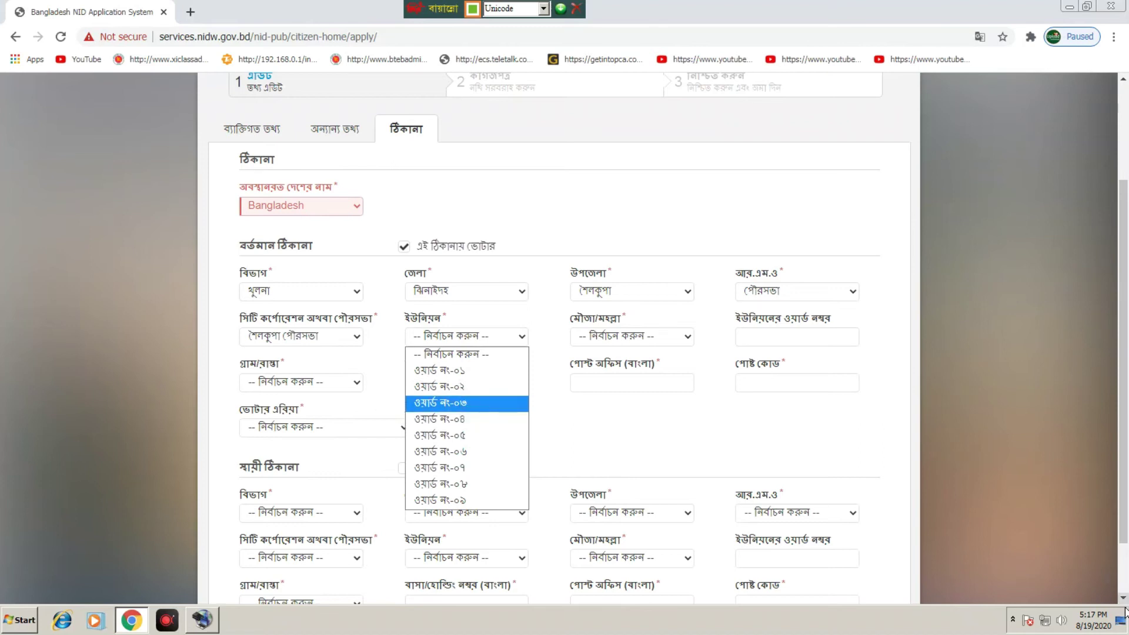
{"action": "left_click", "coordinate": [823, 571]}
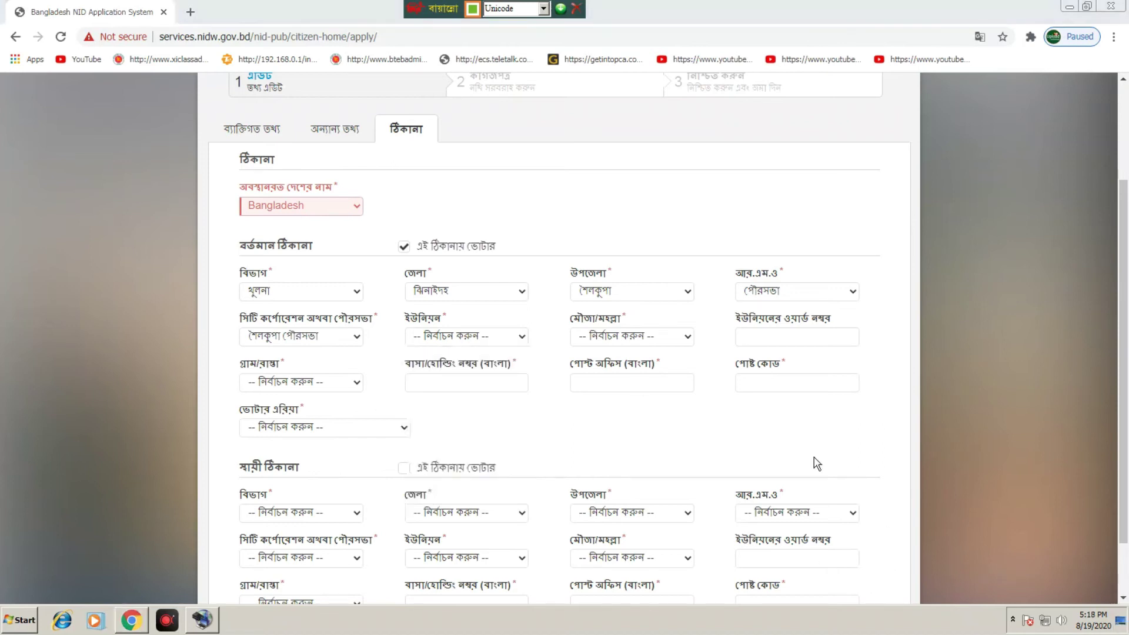
{"action": "left_click", "coordinate": [465, 337]}
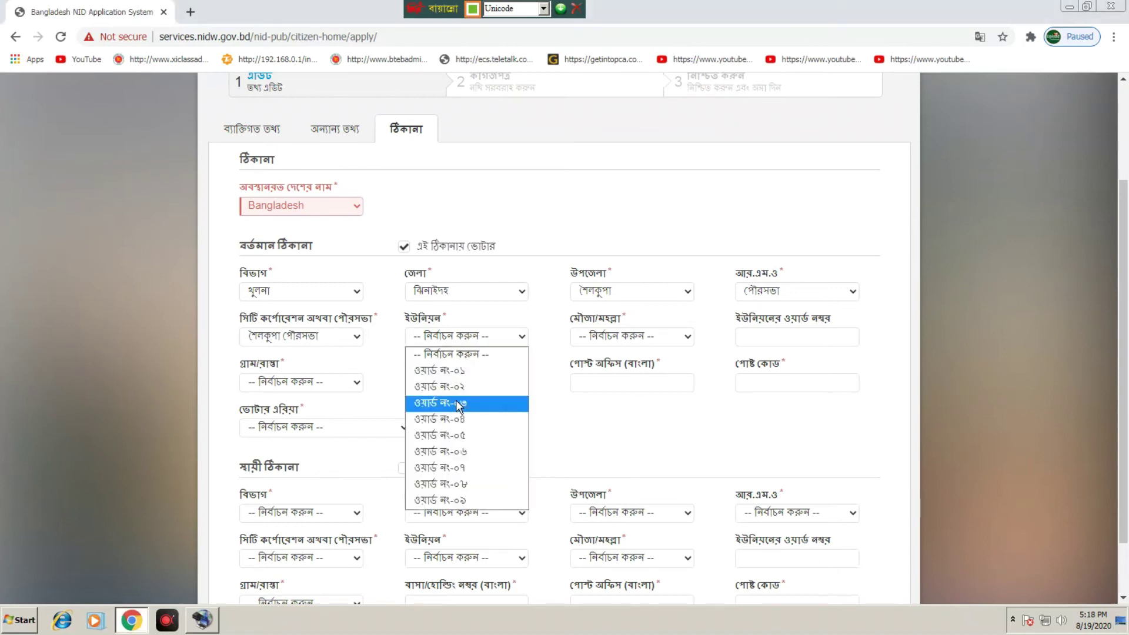
{"action": "left_click", "coordinate": [462, 390]}
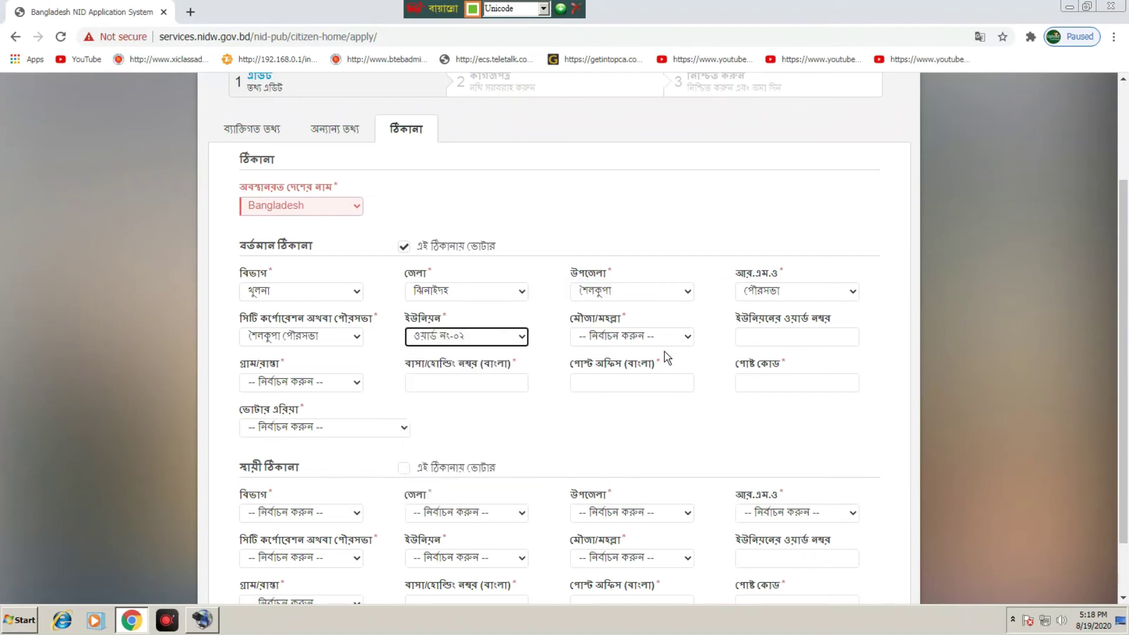
{"action": "left_click", "coordinate": [642, 340]}
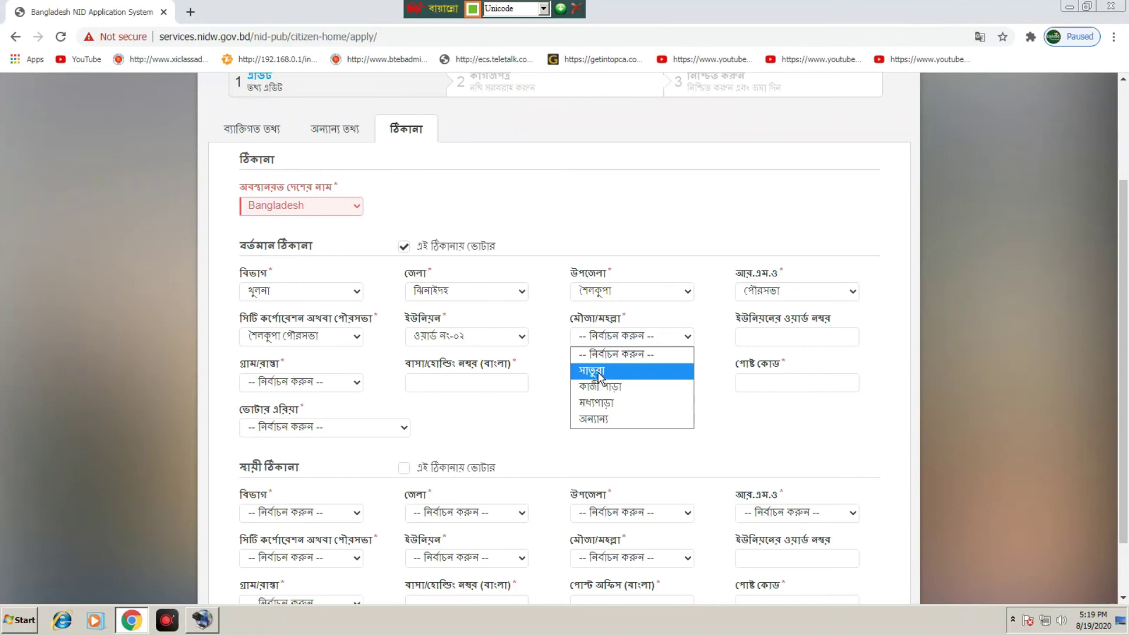
- Set the mouza/moholla to সাতুরা and the village/road to অন্যান্য
{"action": "left_click", "coordinate": [605, 372]}
{"action": "left_click", "coordinate": [765, 336]}
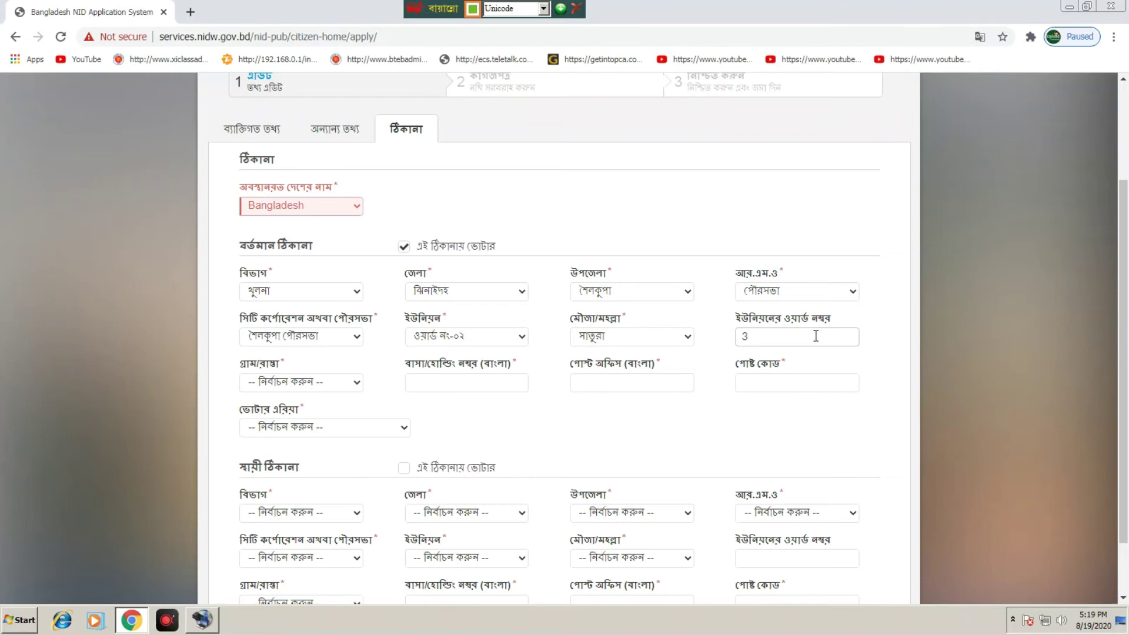
{"action": "left_click", "coordinate": [309, 388]}
{"action": "left_click", "coordinate": [294, 416]}
{"action": "left_click", "coordinate": [466, 383]}
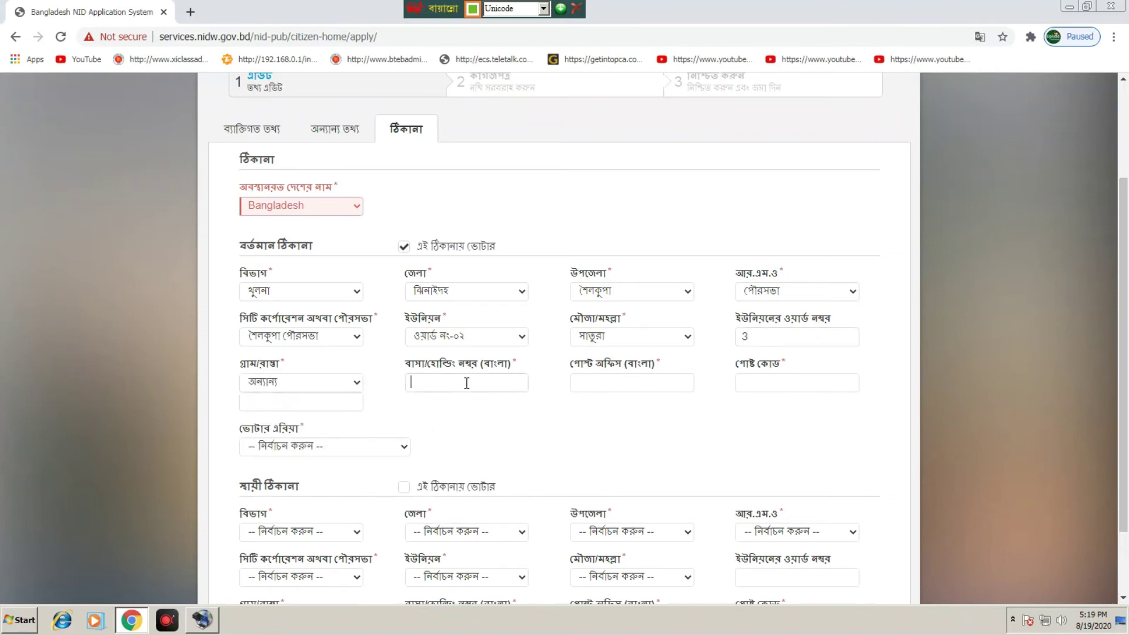
{"action": "left_click", "coordinate": [311, 384]}
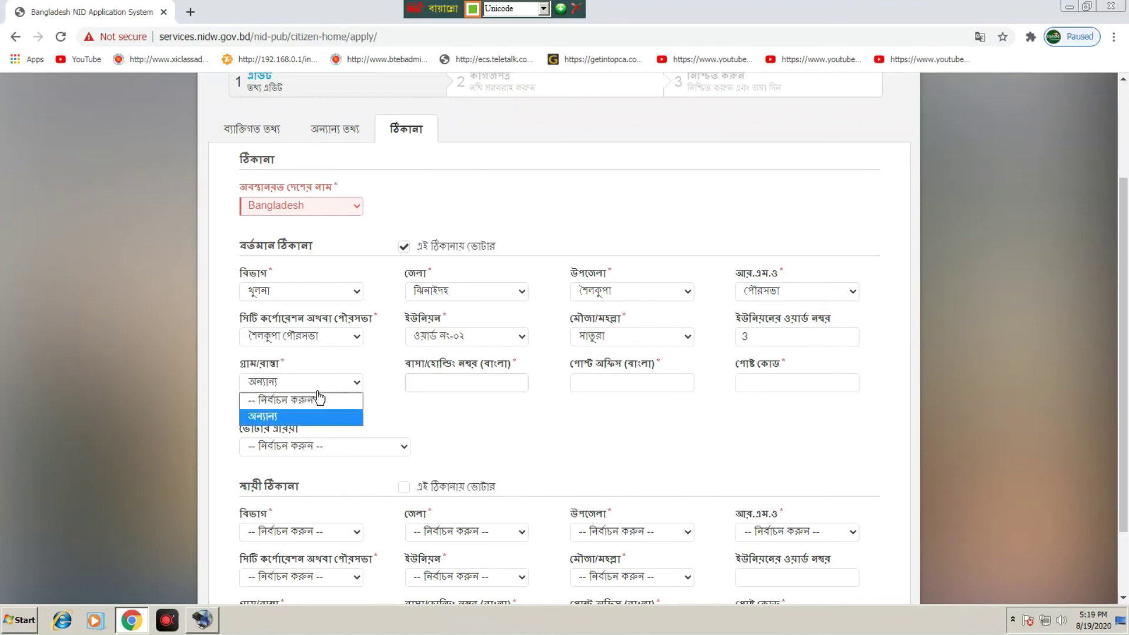
{"action": "left_click", "coordinate": [291, 417]}
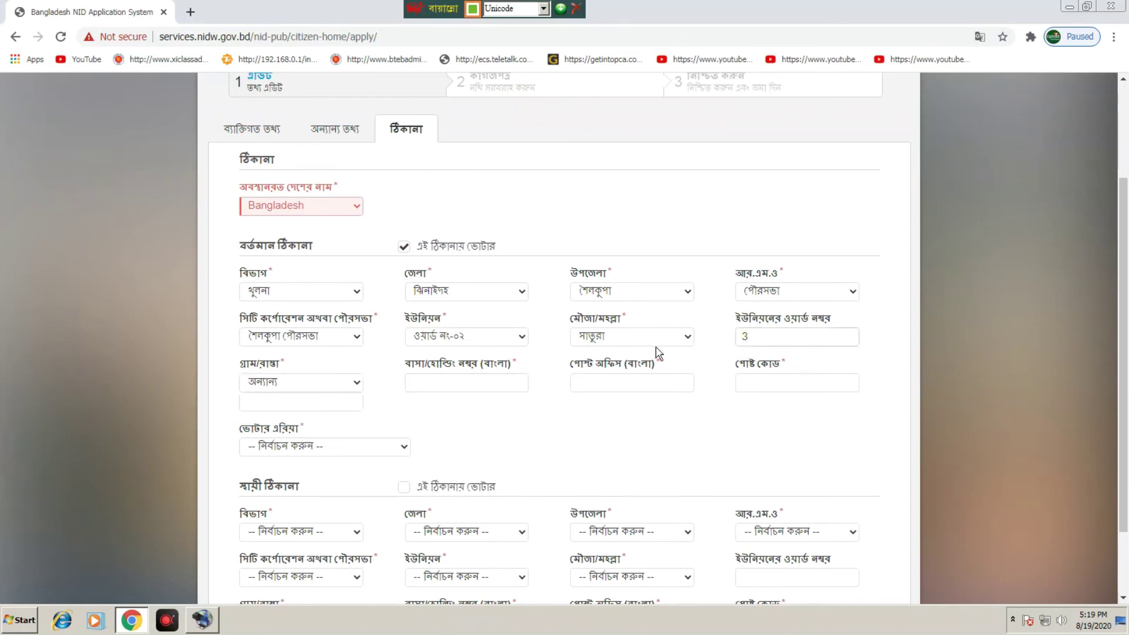
- Change the union ward number to 2, keeping অন্যান্য as the village/road
{"action": "left_click", "coordinate": [752, 336]}
{"action": "type", "text": "2"}
{"action": "left_click", "coordinate": [303, 383]}
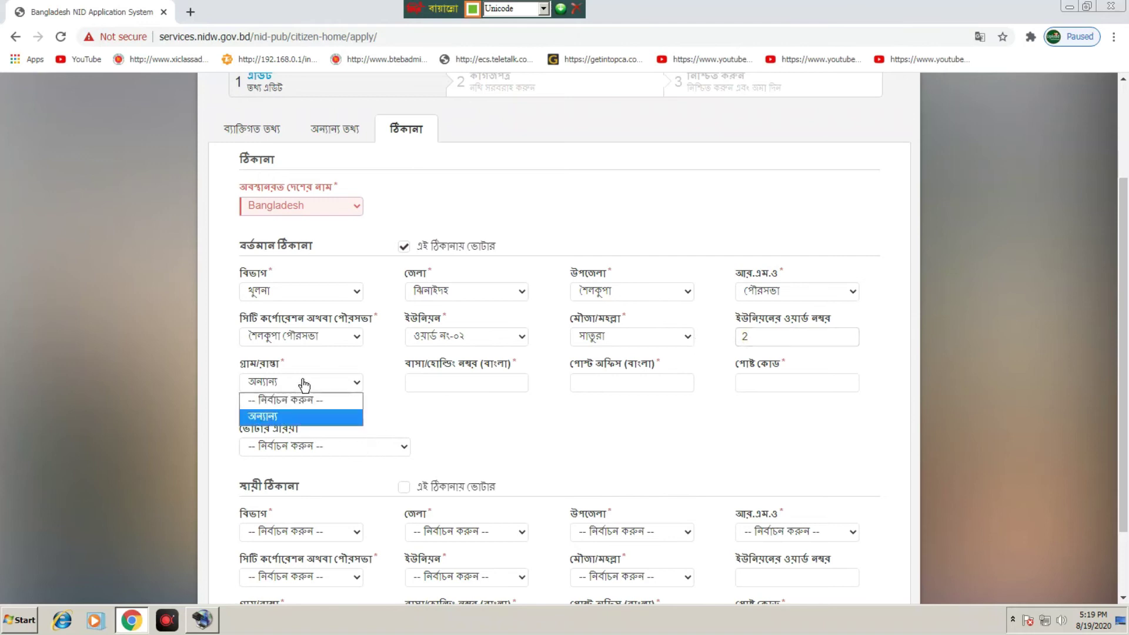
{"action": "left_click", "coordinate": [290, 418]}
{"action": "left_click", "coordinate": [305, 388]}
{"action": "left_click", "coordinate": [297, 418]}
- Enter the village name চতুড়া, switching the keyboard from Bijoy to Bangla Unicode
{"action": "left_click", "coordinate": [296, 402]}
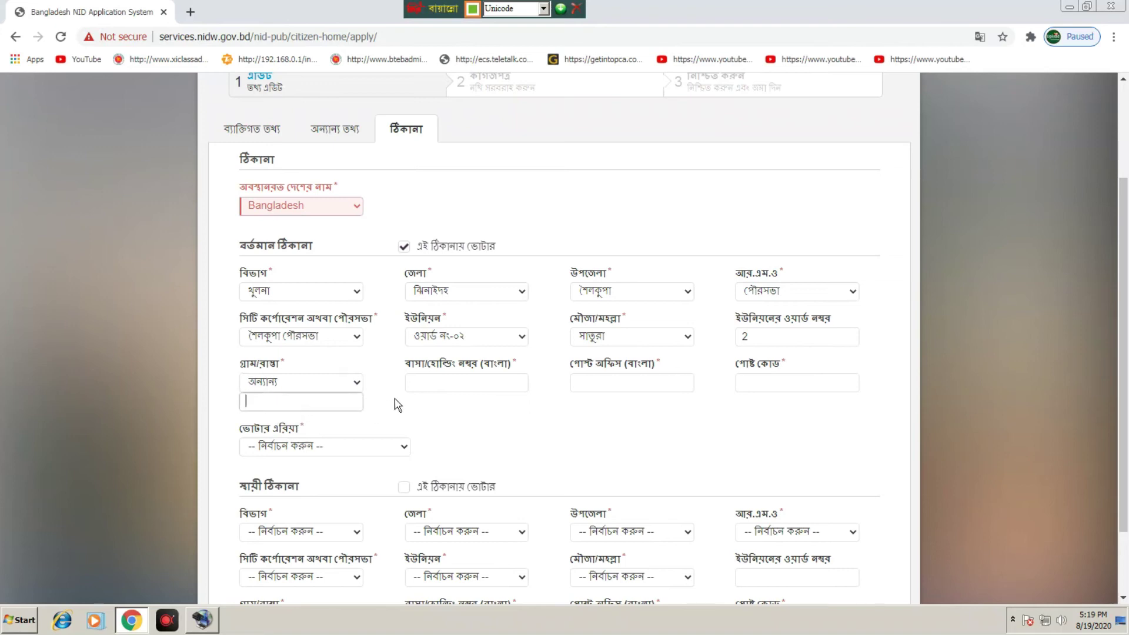
{"action": "key", "text": "ctrl+alt+b"}
{"action": "key", "text": "ctrl+alt+v"}
{"action": "left_click", "coordinate": [476, 378]}
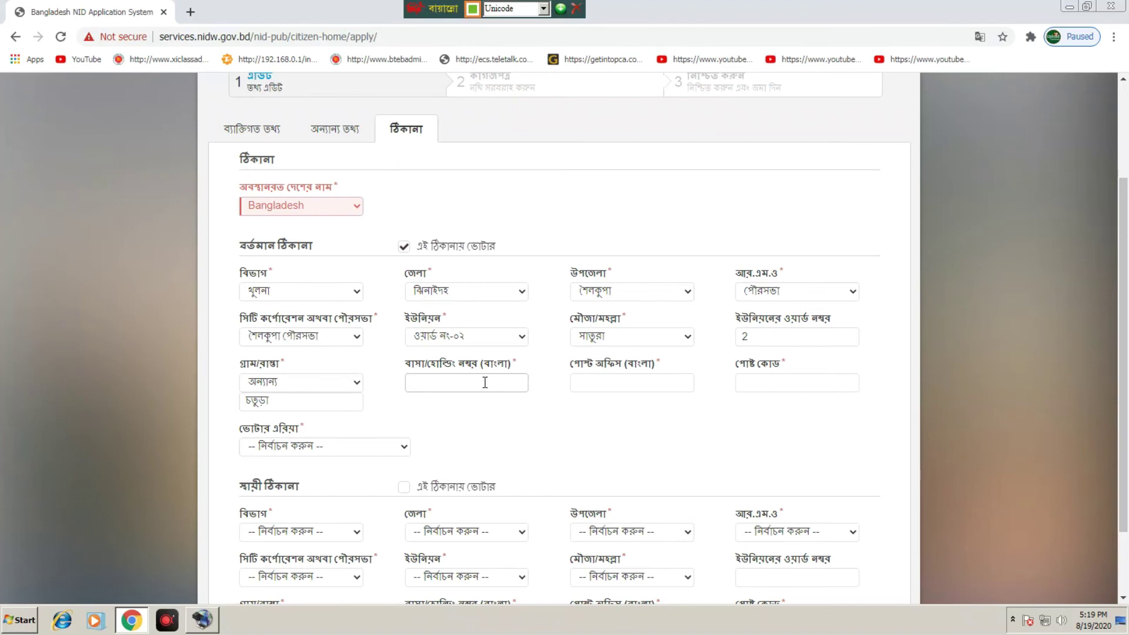
{"action": "left_click", "coordinate": [642, 386]}
{"action": "left_click", "coordinate": [620, 337]}
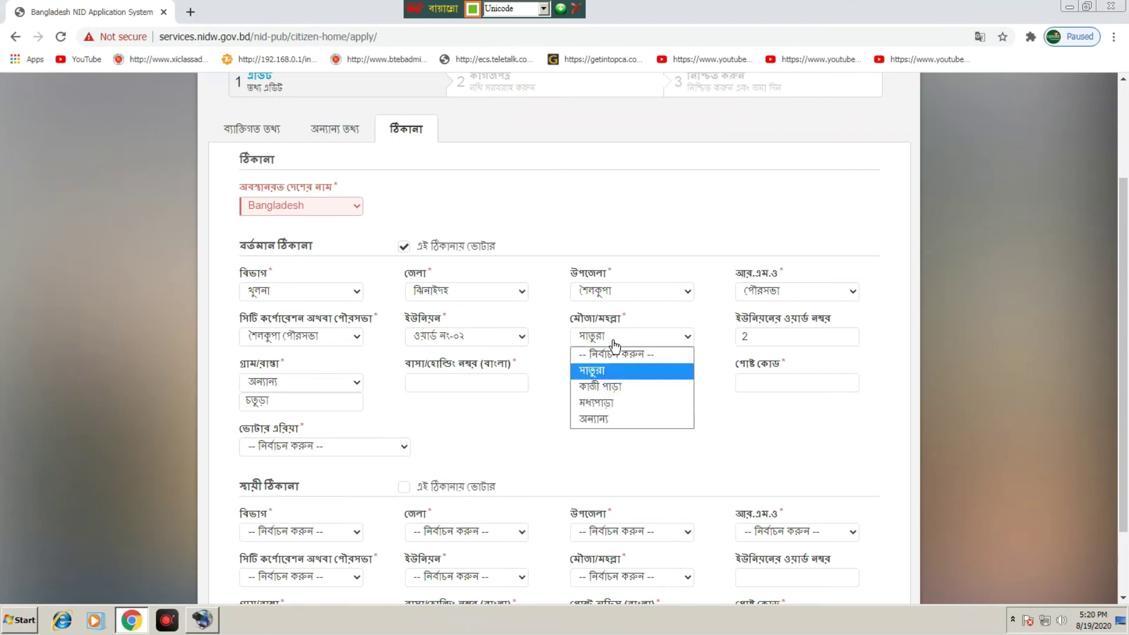
- Keep mouza সাতুরা and fill post office শৈলকুপা with post code 7320
{"action": "left_click", "coordinate": [599, 378]}
{"action": "left_click", "coordinate": [609, 387]}
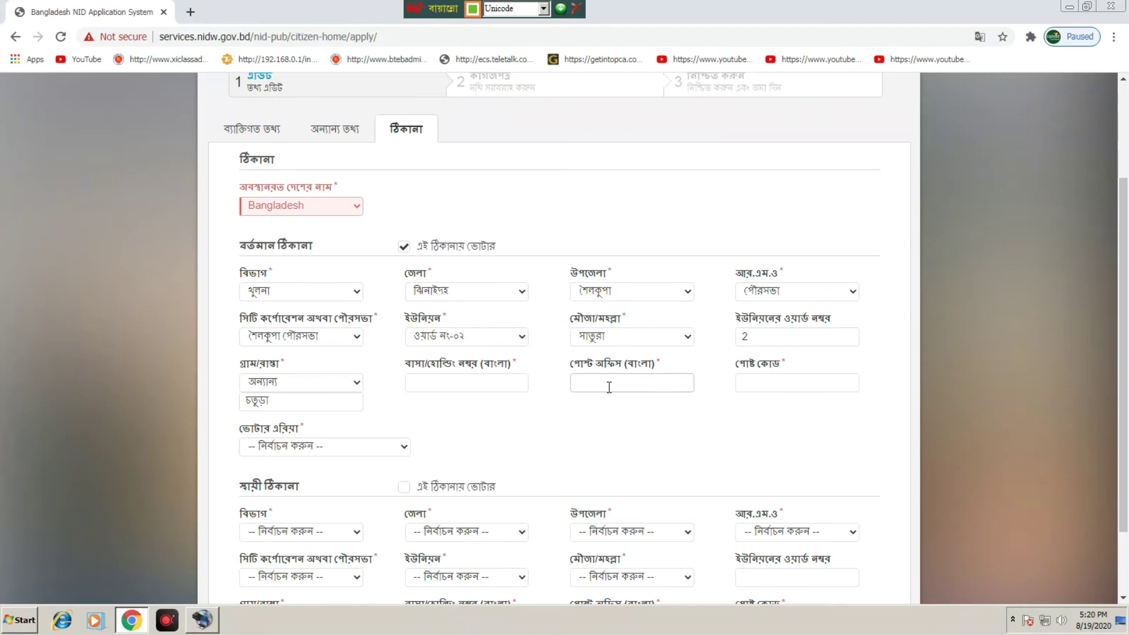
{"action": "type", "text": "ৈ"}
{"action": "left_click", "coordinate": [769, 385]}
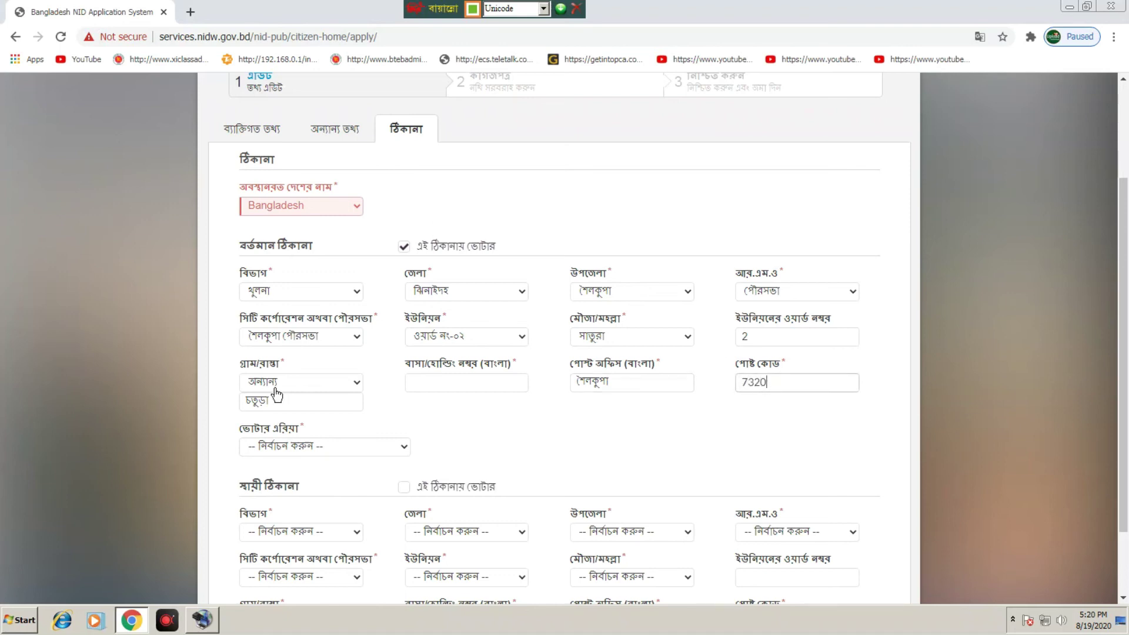
- Choose চতুড়া as the present-address voter area
{"action": "scroll", "coordinate": [324, 418], "scroll_direction": "down", "scroll_amount": 1}
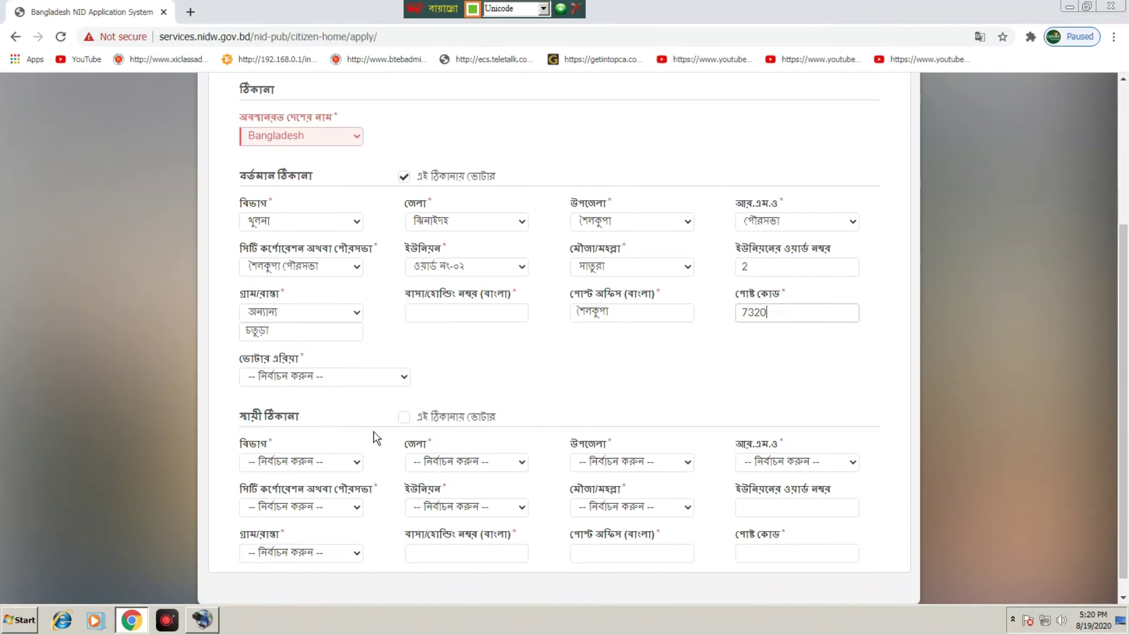
{"action": "left_click", "coordinate": [302, 379]}
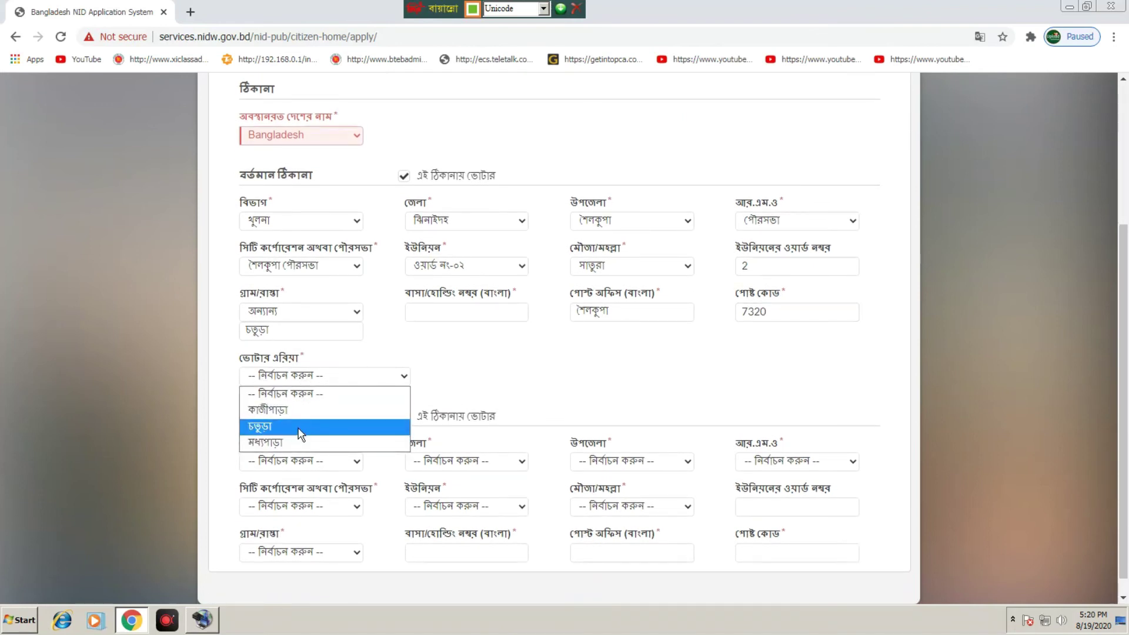
{"action": "left_click", "coordinate": [300, 427]}
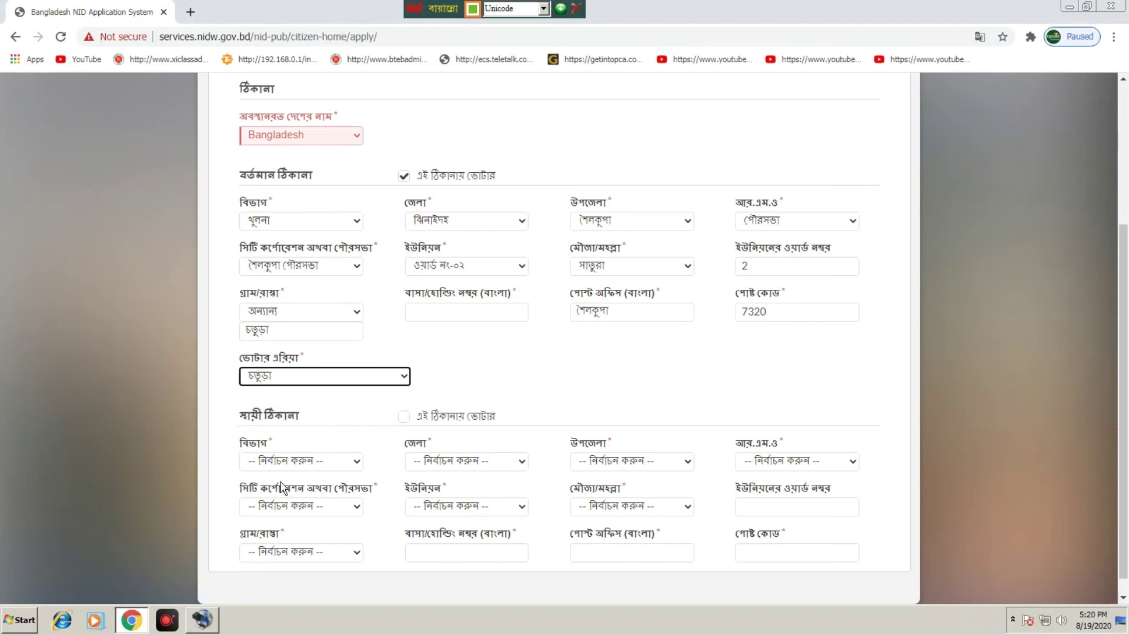
{"action": "scroll", "coordinate": [364, 393], "scroll_direction": "down", "scroll_amount": 1}
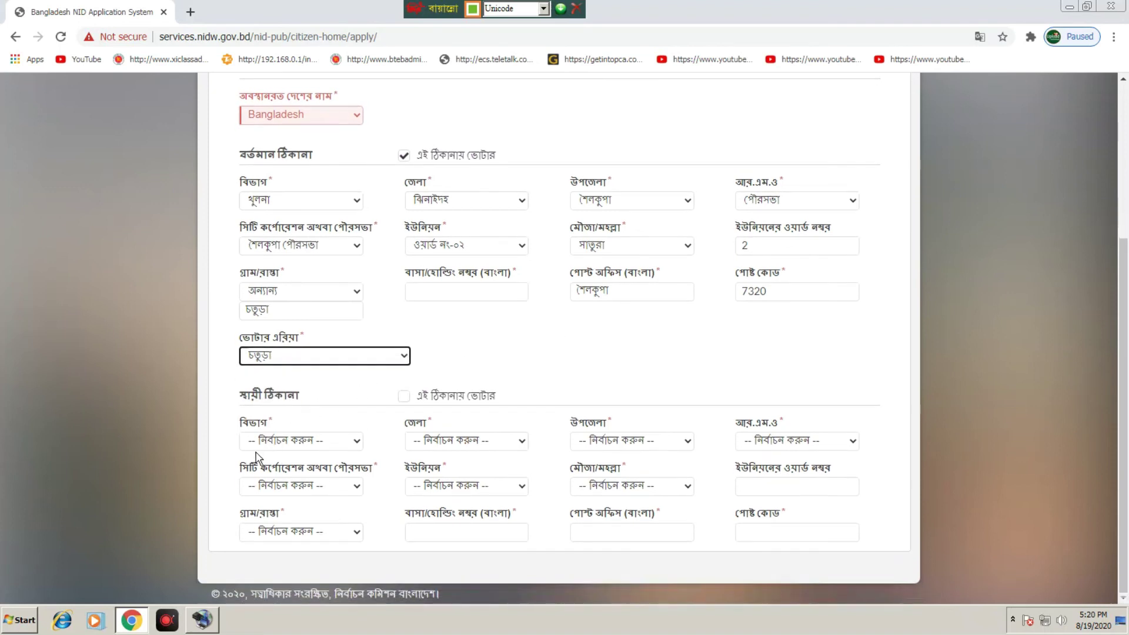
{"action": "left_click", "coordinate": [441, 293]}
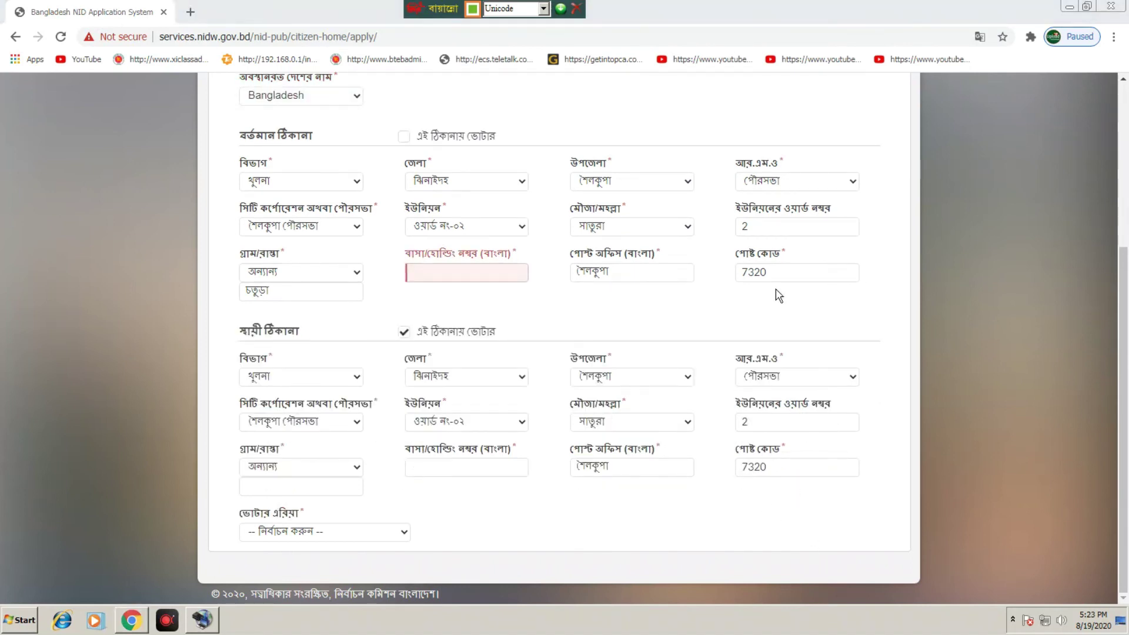
- Paste চতুড়া into the permanent house/holding number field and try to continue
{"action": "scroll", "coordinate": [594, 329], "scroll_direction": "up", "scroll_amount": 4}
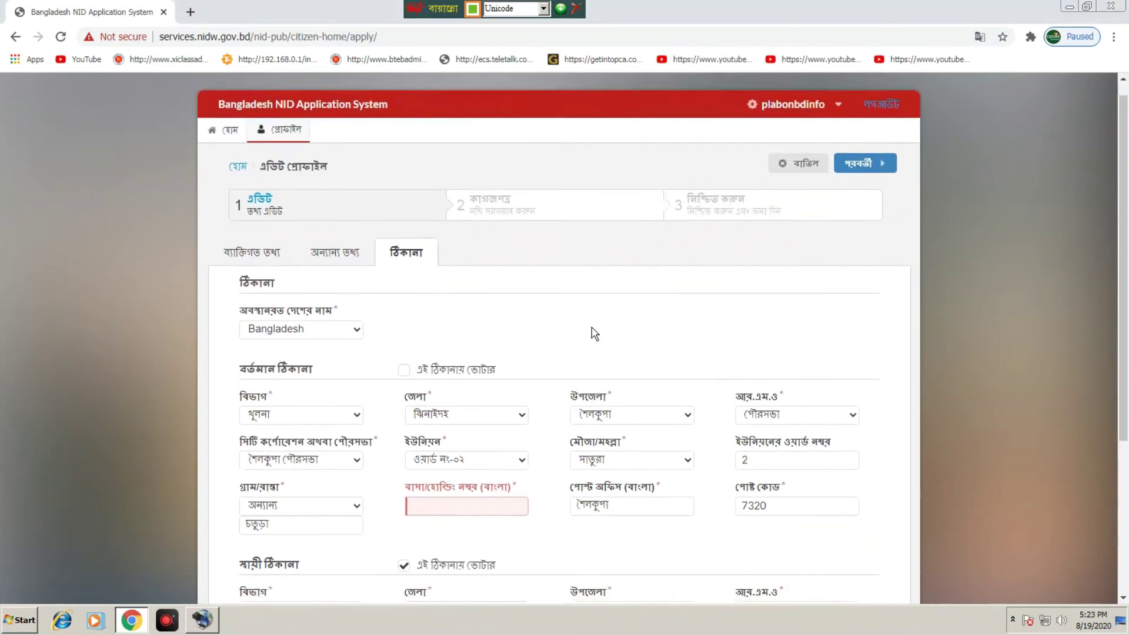
{"action": "scroll", "coordinate": [595, 333], "scroll_direction": "down", "scroll_amount": 4}
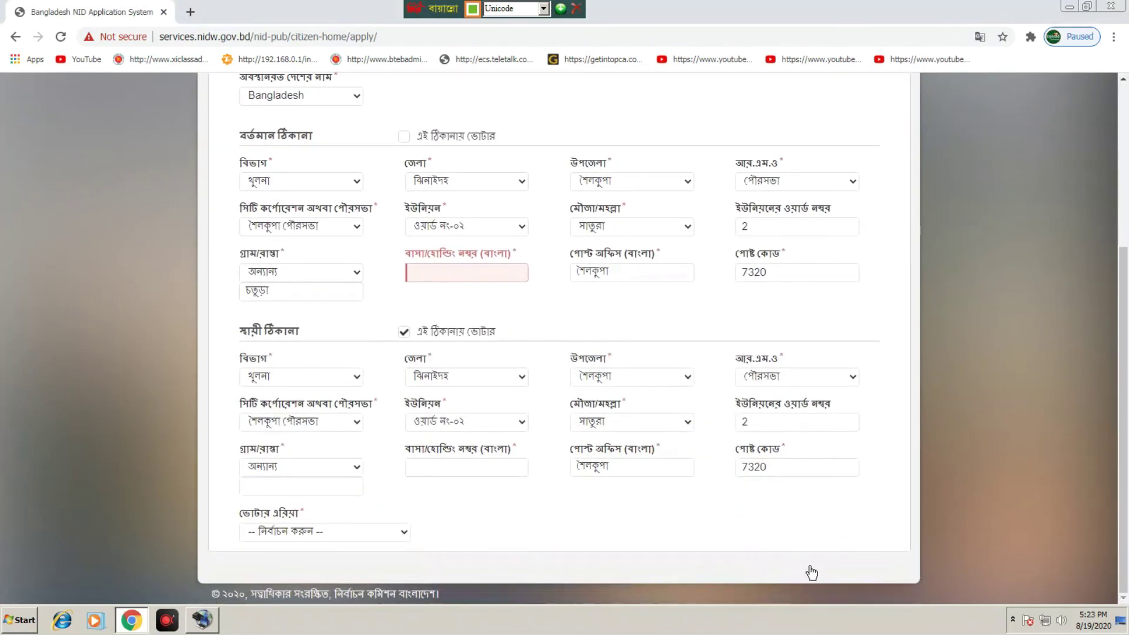
{"action": "type", "text": "চতুড়া"}
{"action": "scroll", "coordinate": [823, 327], "scroll_direction": "up", "scroll_amount": 4}
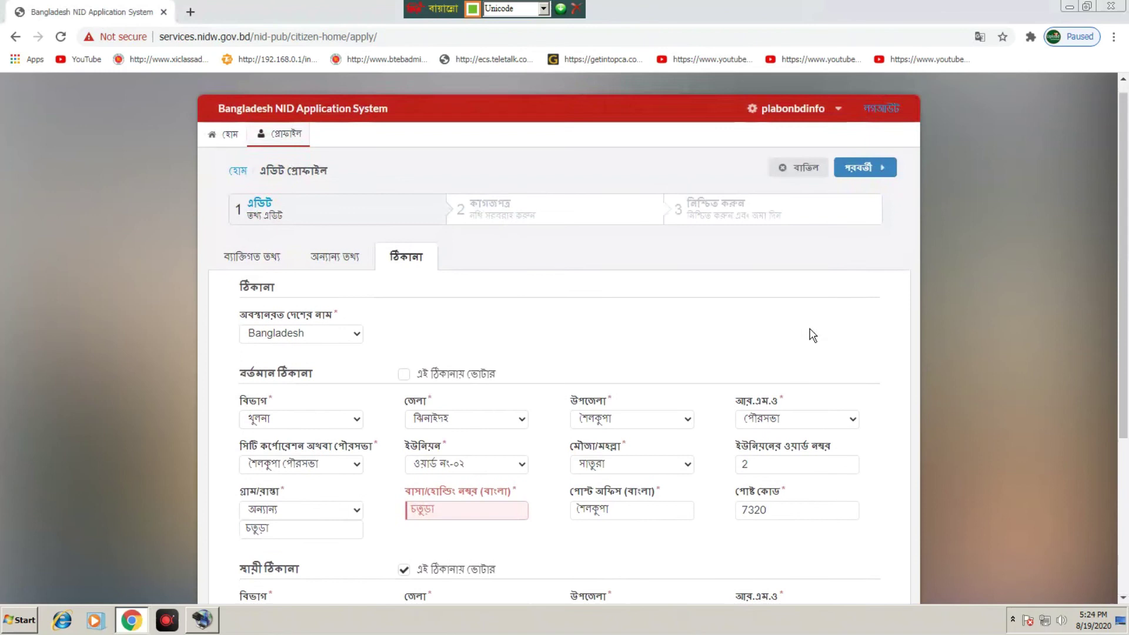
{"action": "left_click", "coordinate": [865, 181]}
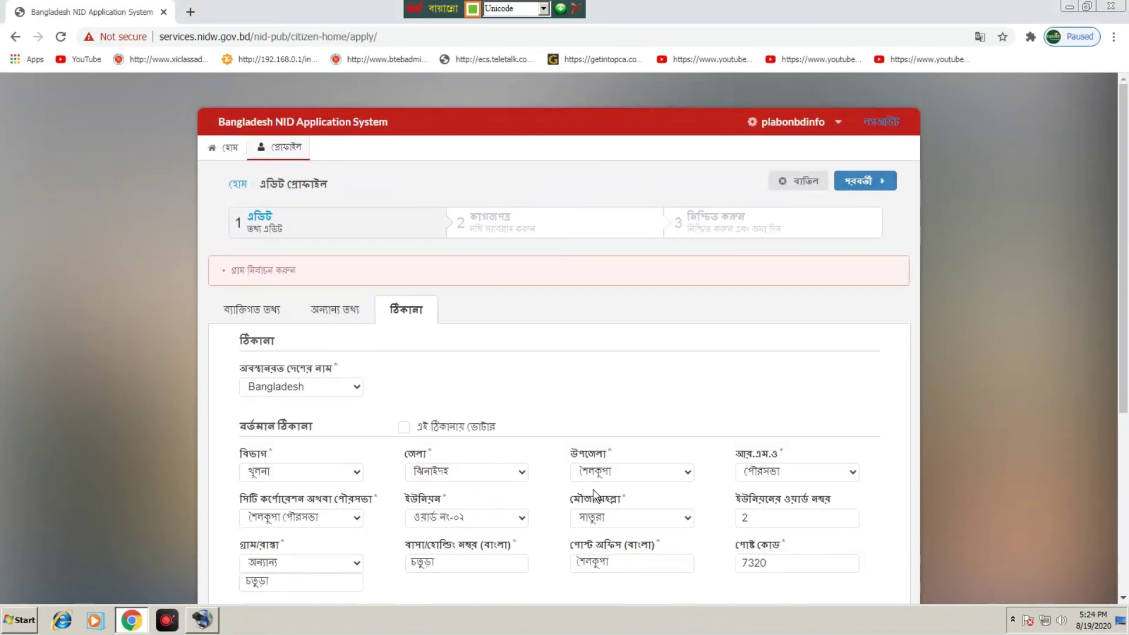
{"action": "scroll", "coordinate": [512, 368], "scroll_direction": "down", "scroll_amount": 5}
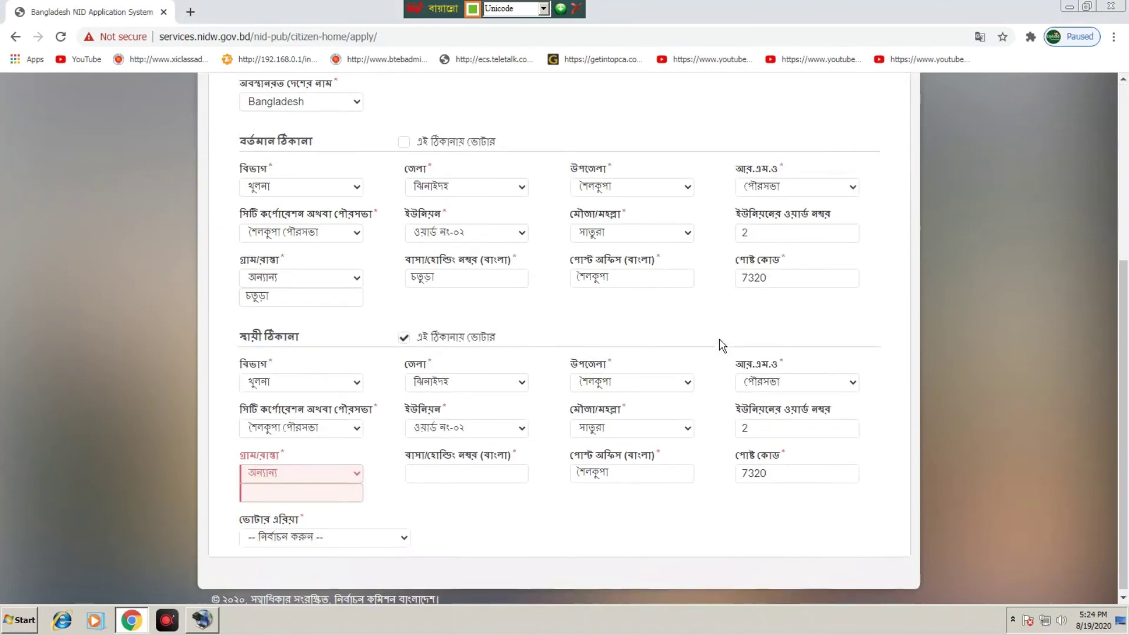
{"action": "scroll", "coordinate": [588, 323], "scroll_direction": "up", "scroll_amount": 4}
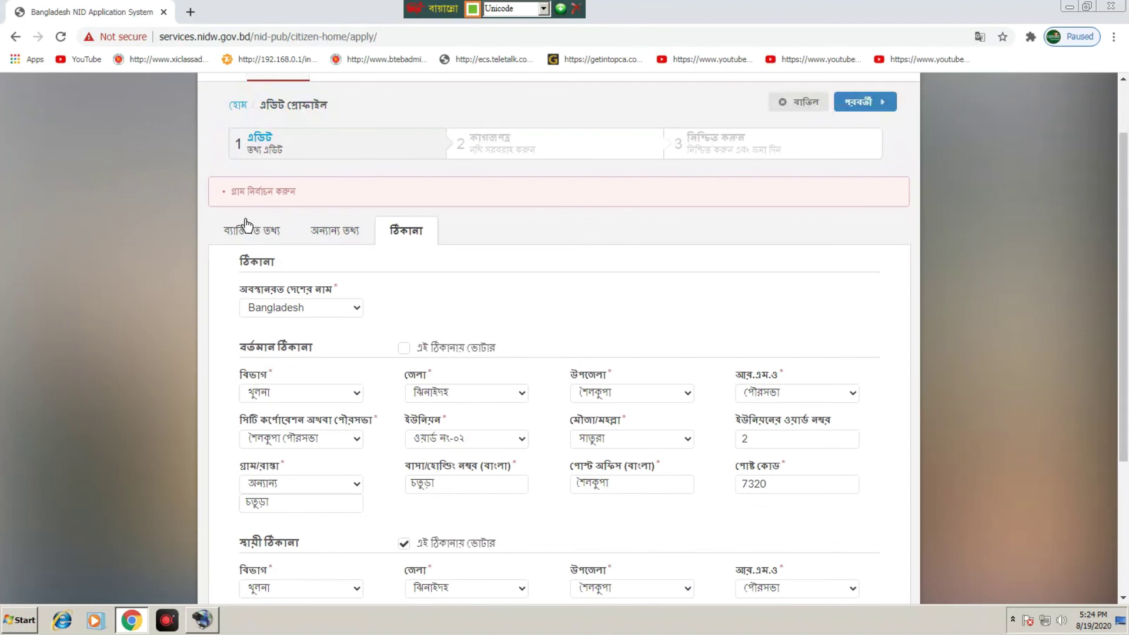
{"action": "scroll", "coordinate": [383, 294], "scroll_direction": "down", "scroll_amount": 1}
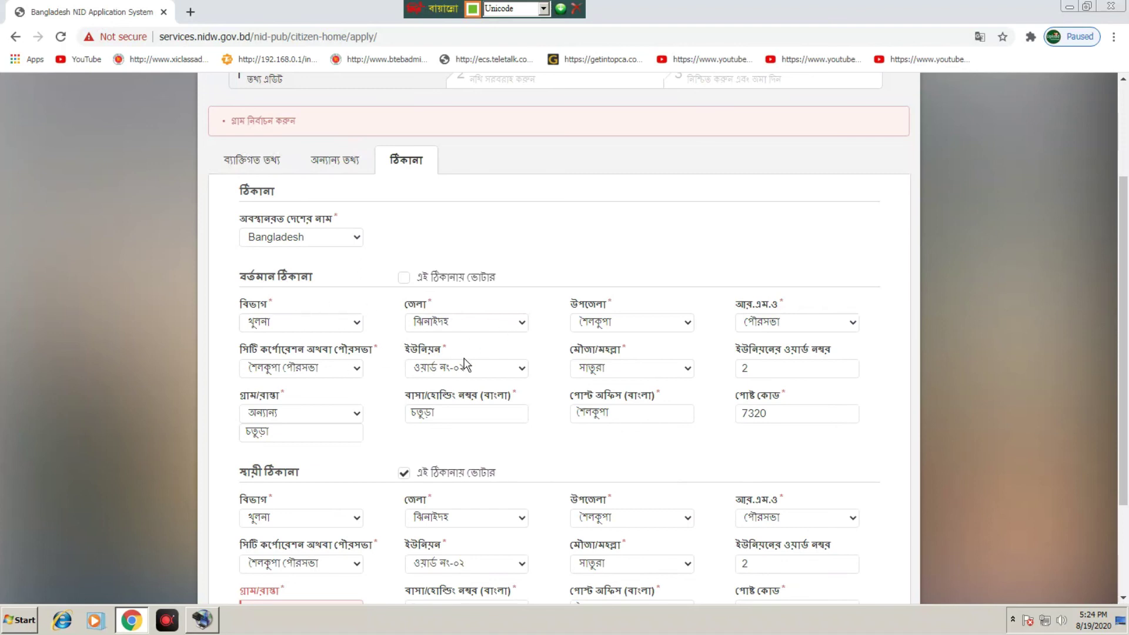
{"action": "scroll", "coordinate": [451, 404], "scroll_direction": "down", "scroll_amount": 2}
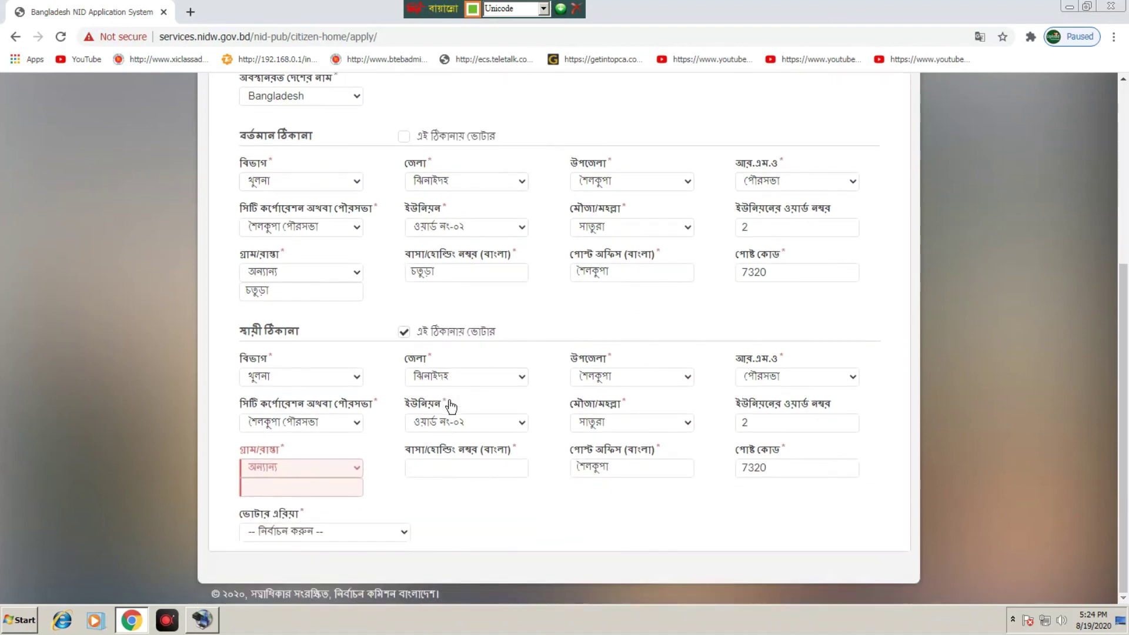
- Enter permanent village চতুড়া, set its voter area to চতুড়া, and retry continuing
{"action": "left_click", "coordinate": [278, 489]}
{"action": "type", "text": "চতুড়া"}
{"action": "left_click", "coordinate": [386, 540]}
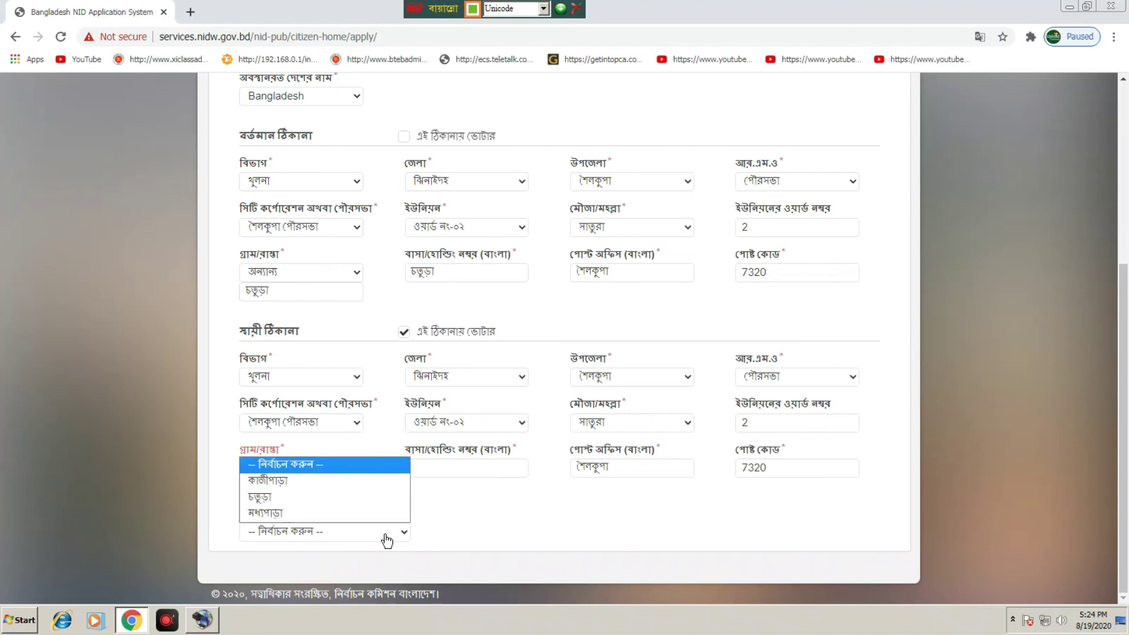
{"action": "left_click", "coordinate": [271, 499]}
{"action": "scroll", "coordinate": [888, 241], "scroll_direction": "up", "scroll_amount": 5}
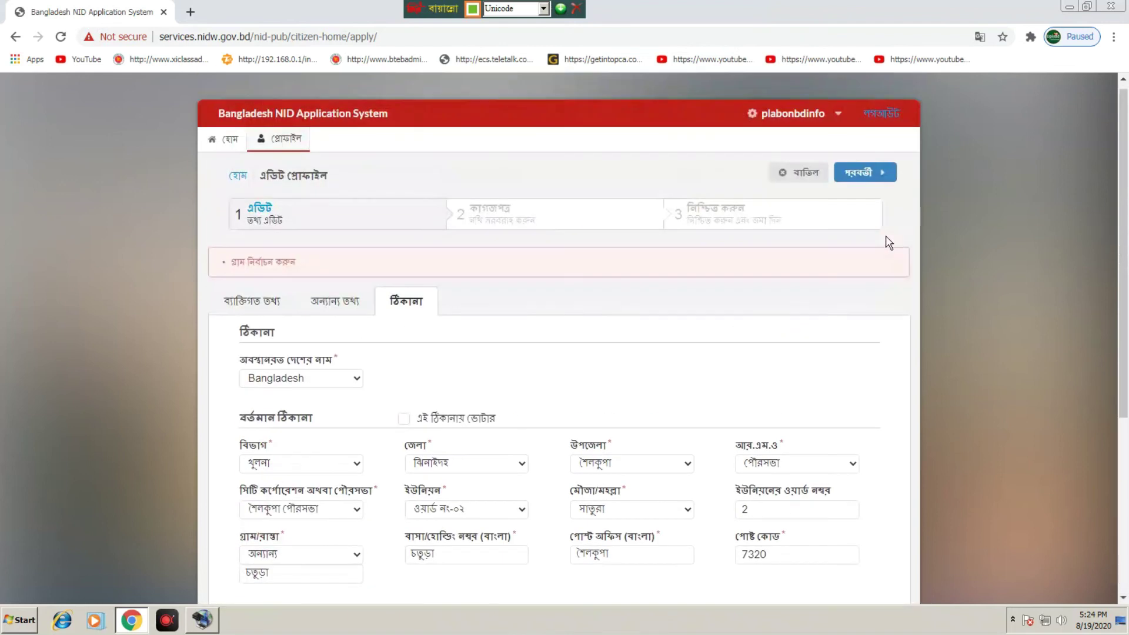
{"action": "left_click", "coordinate": [842, 173]}
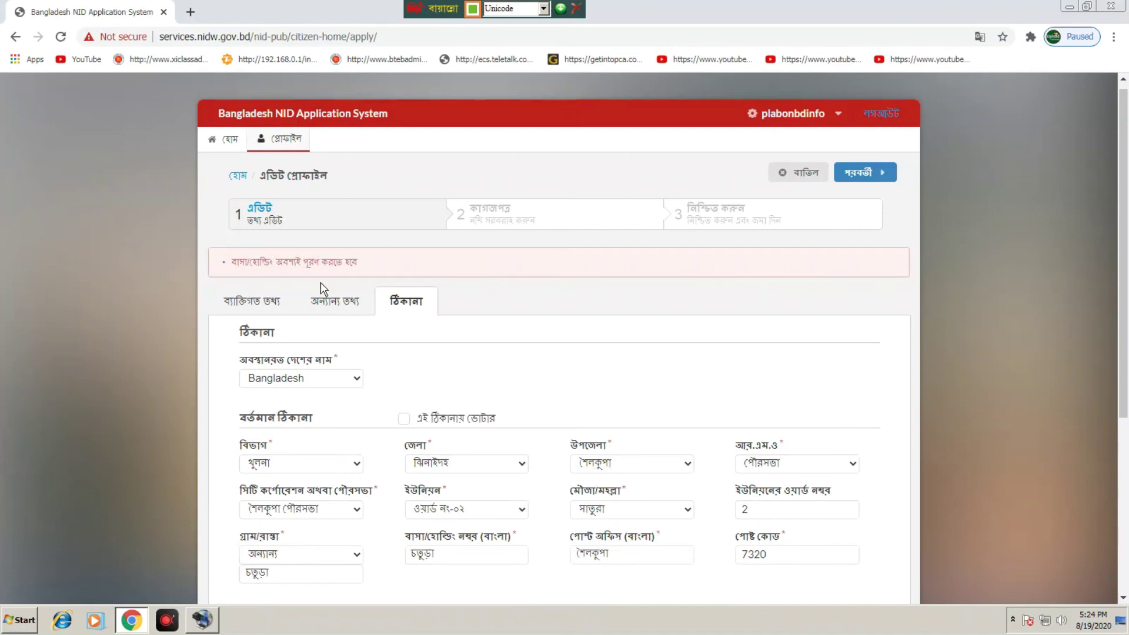
{"action": "scroll", "coordinate": [660, 436], "scroll_direction": "down", "scroll_amount": 5}
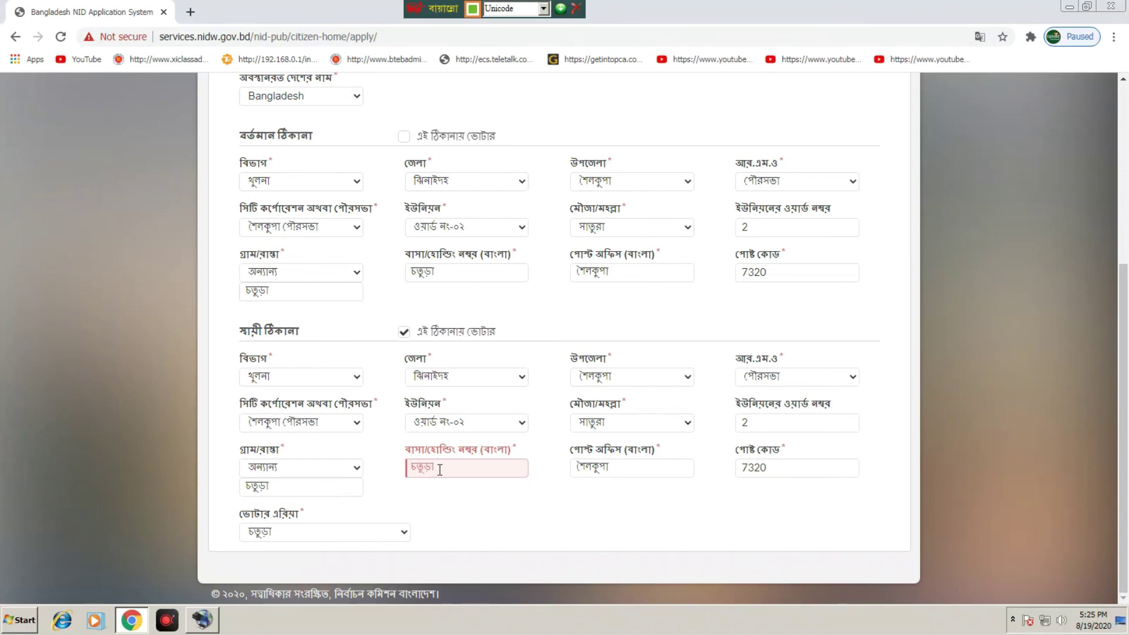
{"action": "scroll", "coordinate": [746, 446], "scroll_direction": "up", "scroll_amount": 5}
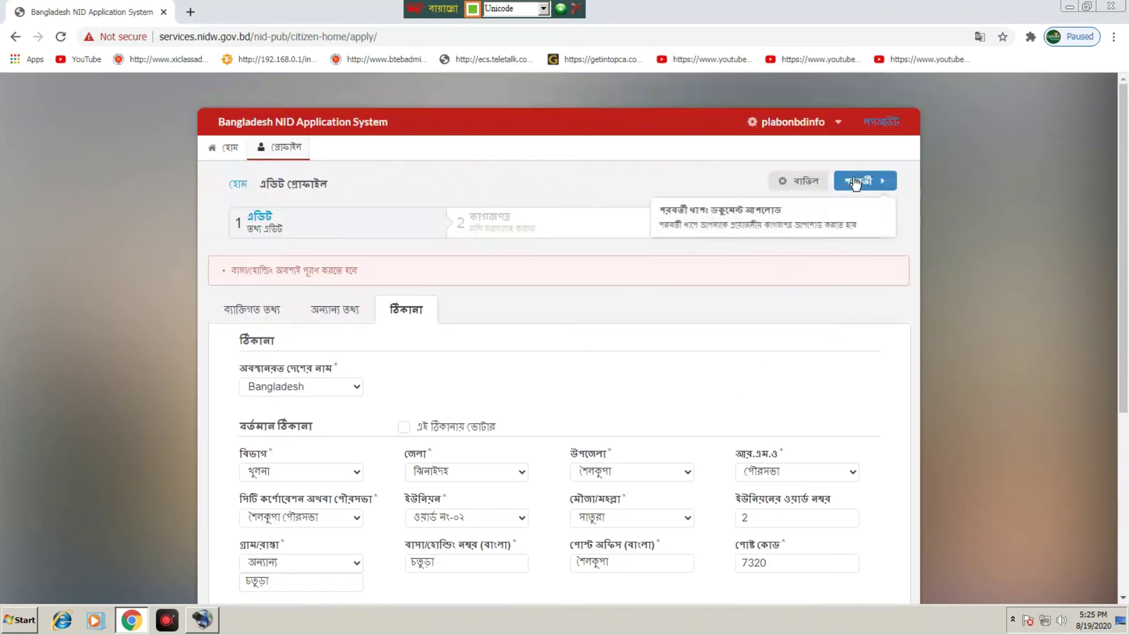
- Advance through the কাগজপত্র documents step to the নিশ্চিত করুন confirmation step
{"action": "left_click", "coordinate": [854, 184]}
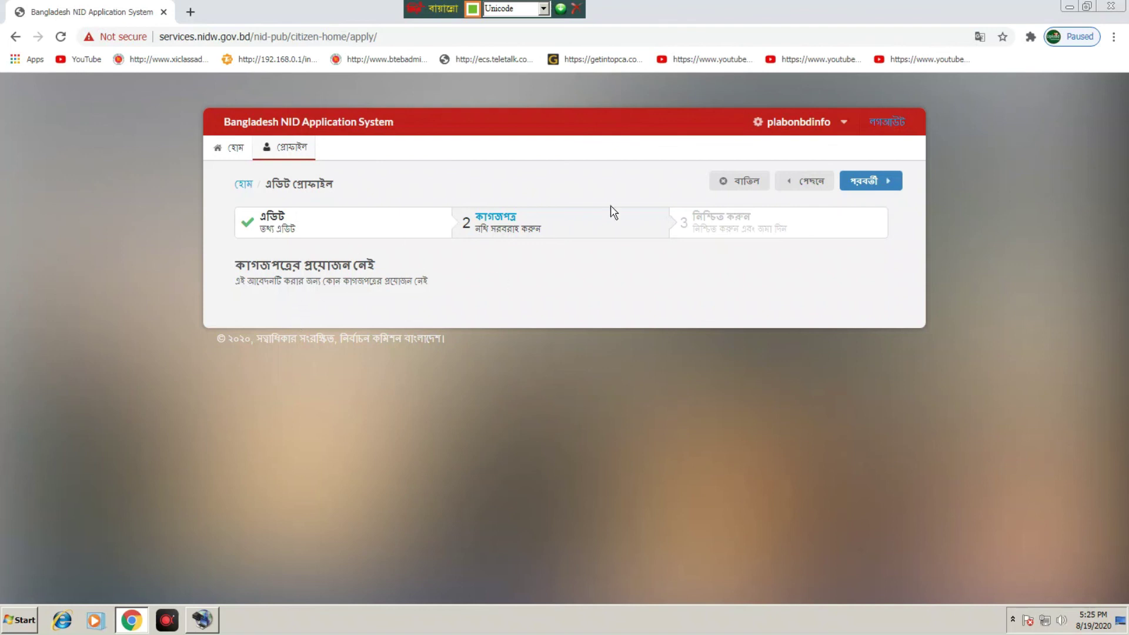
{"action": "left_click", "coordinate": [872, 183]}
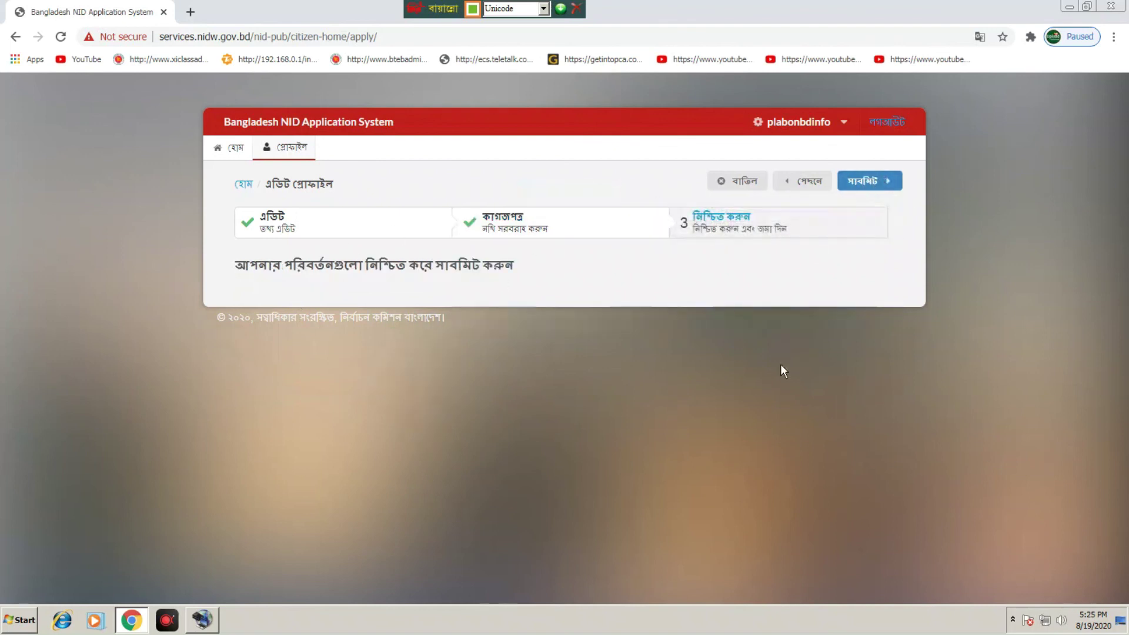
- Submit the correction application so it shows as pending on the profile page
{"action": "left_click", "coordinate": [867, 183]}
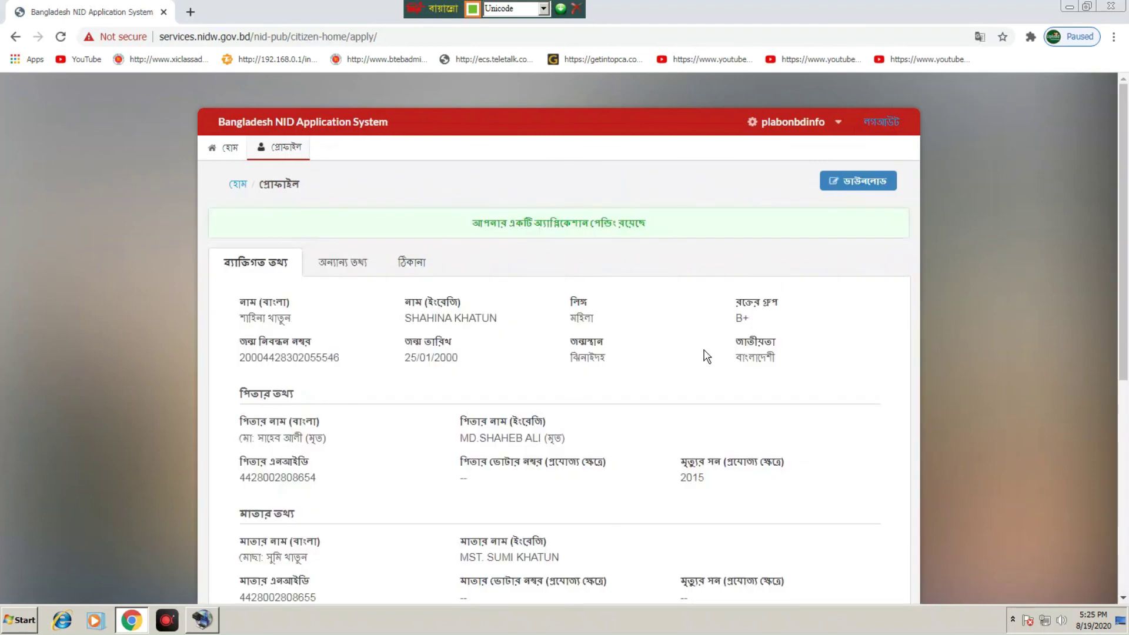
{"action": "scroll", "coordinate": [782, 474], "scroll_direction": "down", "scroll_amount": 7}
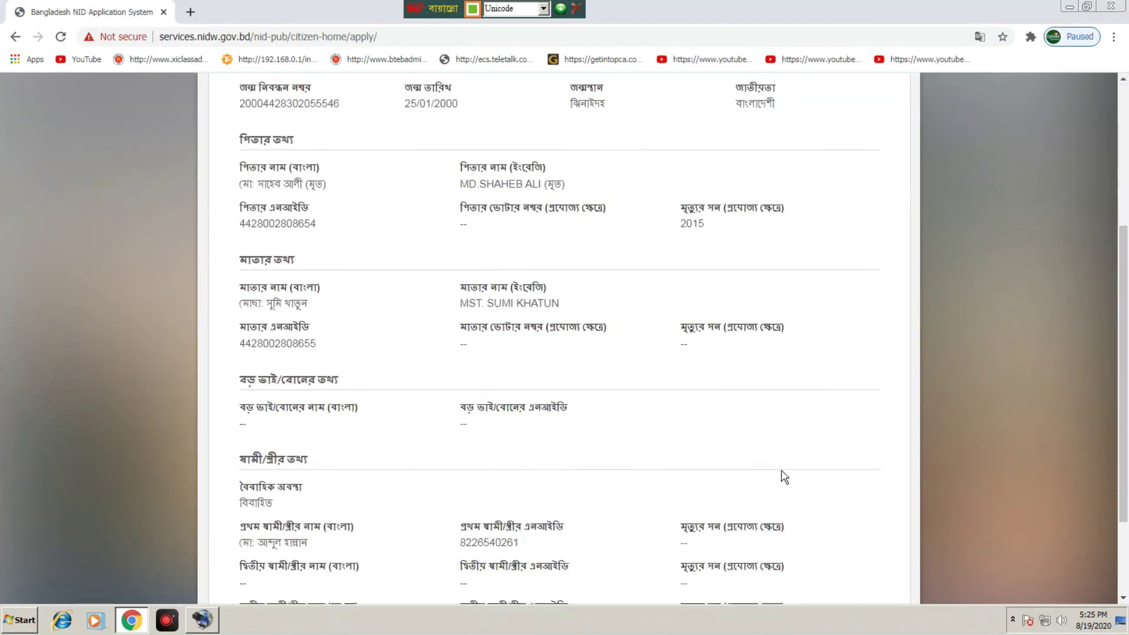
{"action": "scroll", "coordinate": [749, 466], "scroll_direction": "up", "scroll_amount": 5}
{"action": "scroll", "coordinate": [954, 323], "scroll_direction": "up", "scroll_amount": 3}
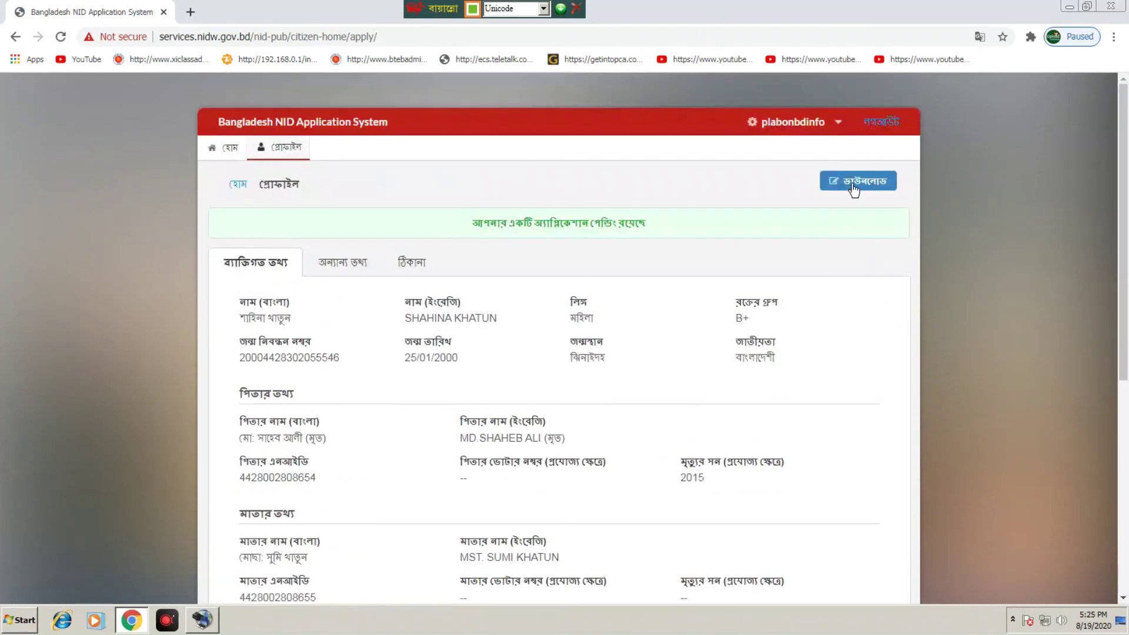
- Download new_nid_form_2.pdf, dismiss the IDM error, and open the downloaded PDF
{"action": "left_click", "coordinate": [854, 184]}
{"action": "left_click", "coordinate": [702, 264]}
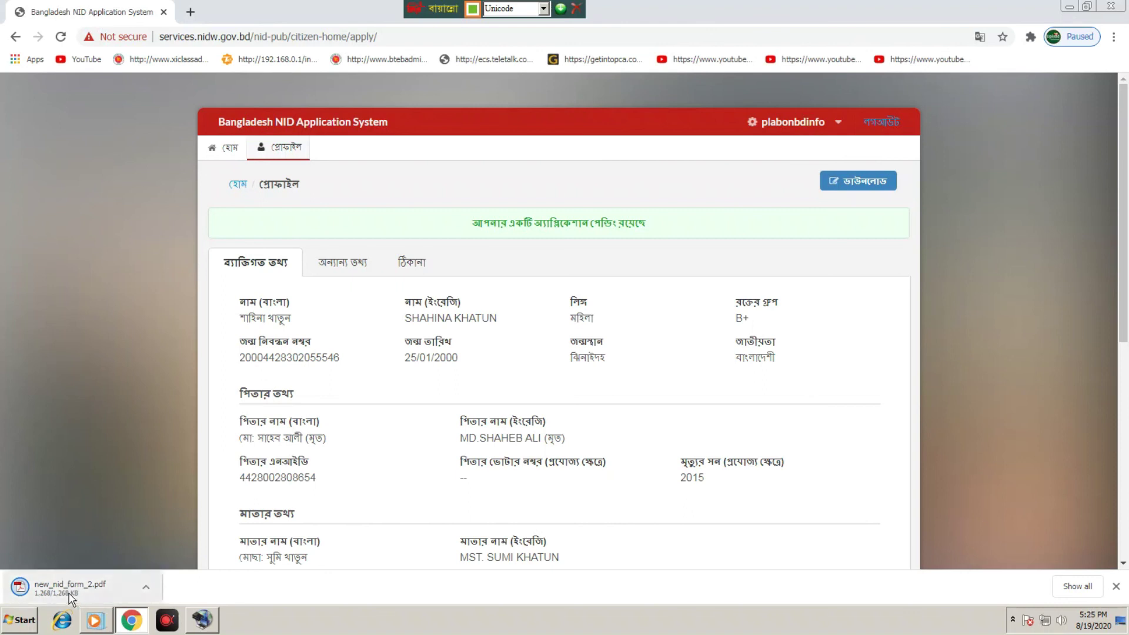
{"action": "left_click", "coordinate": [66, 581]}
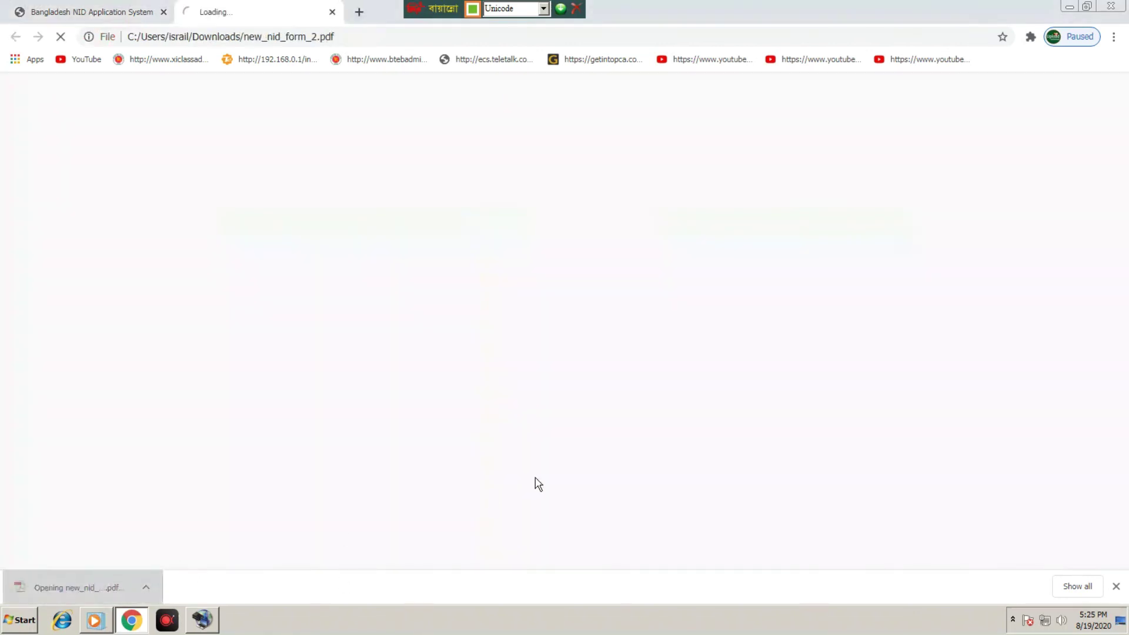